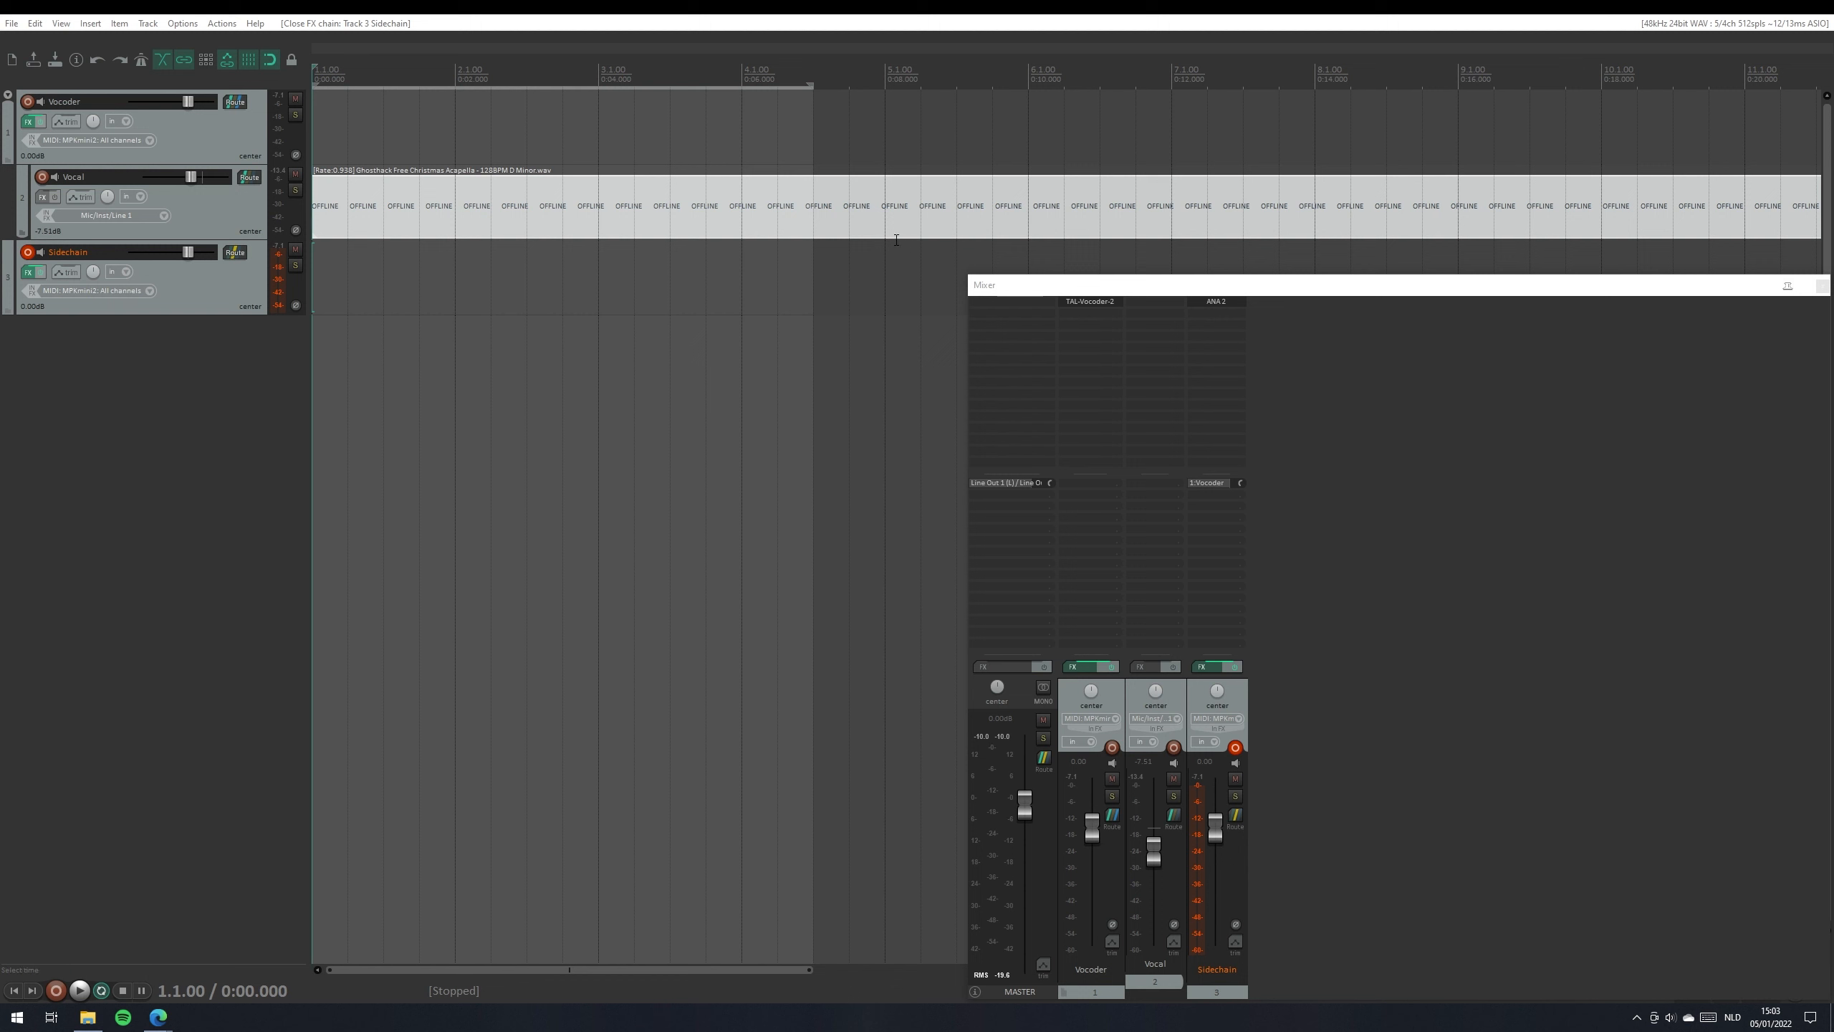
Examine the Vocoder, Vocal and Sidechain tracks, including the Sidechain's ANA 2 synth, and play the existing vocoder setup
left_click(201, 298)
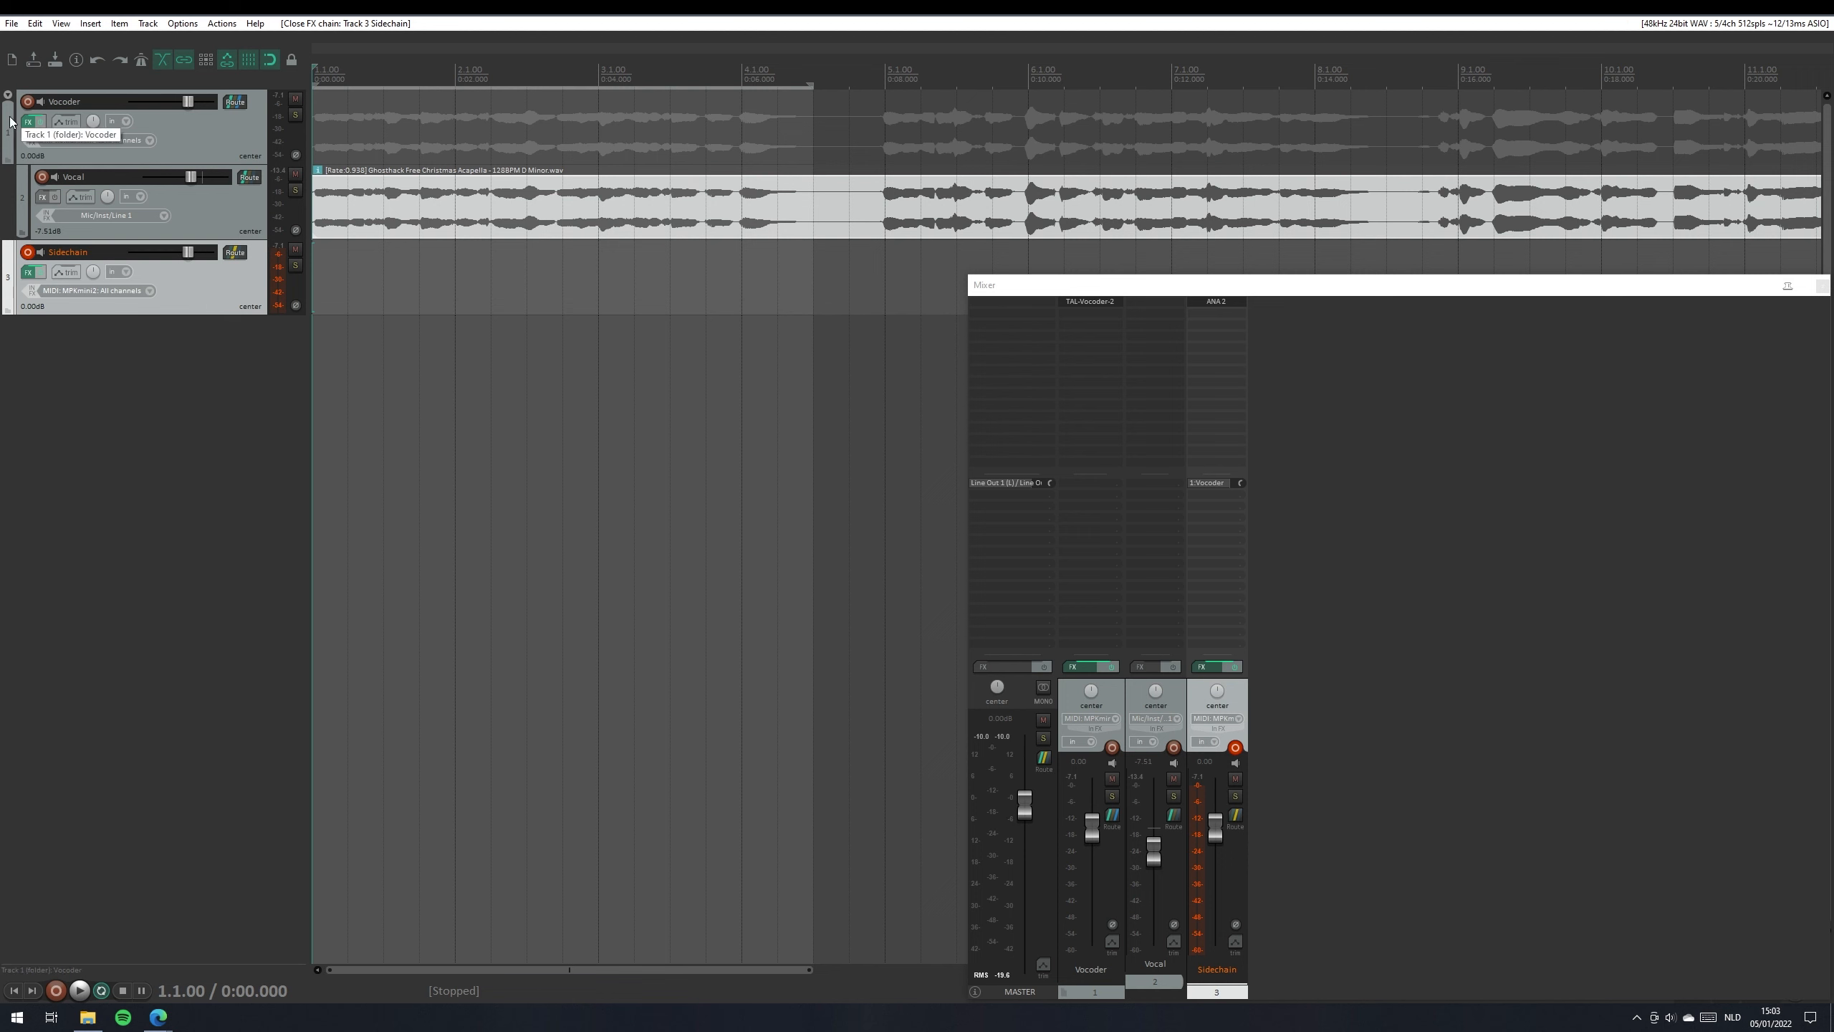
left_click(203, 203)
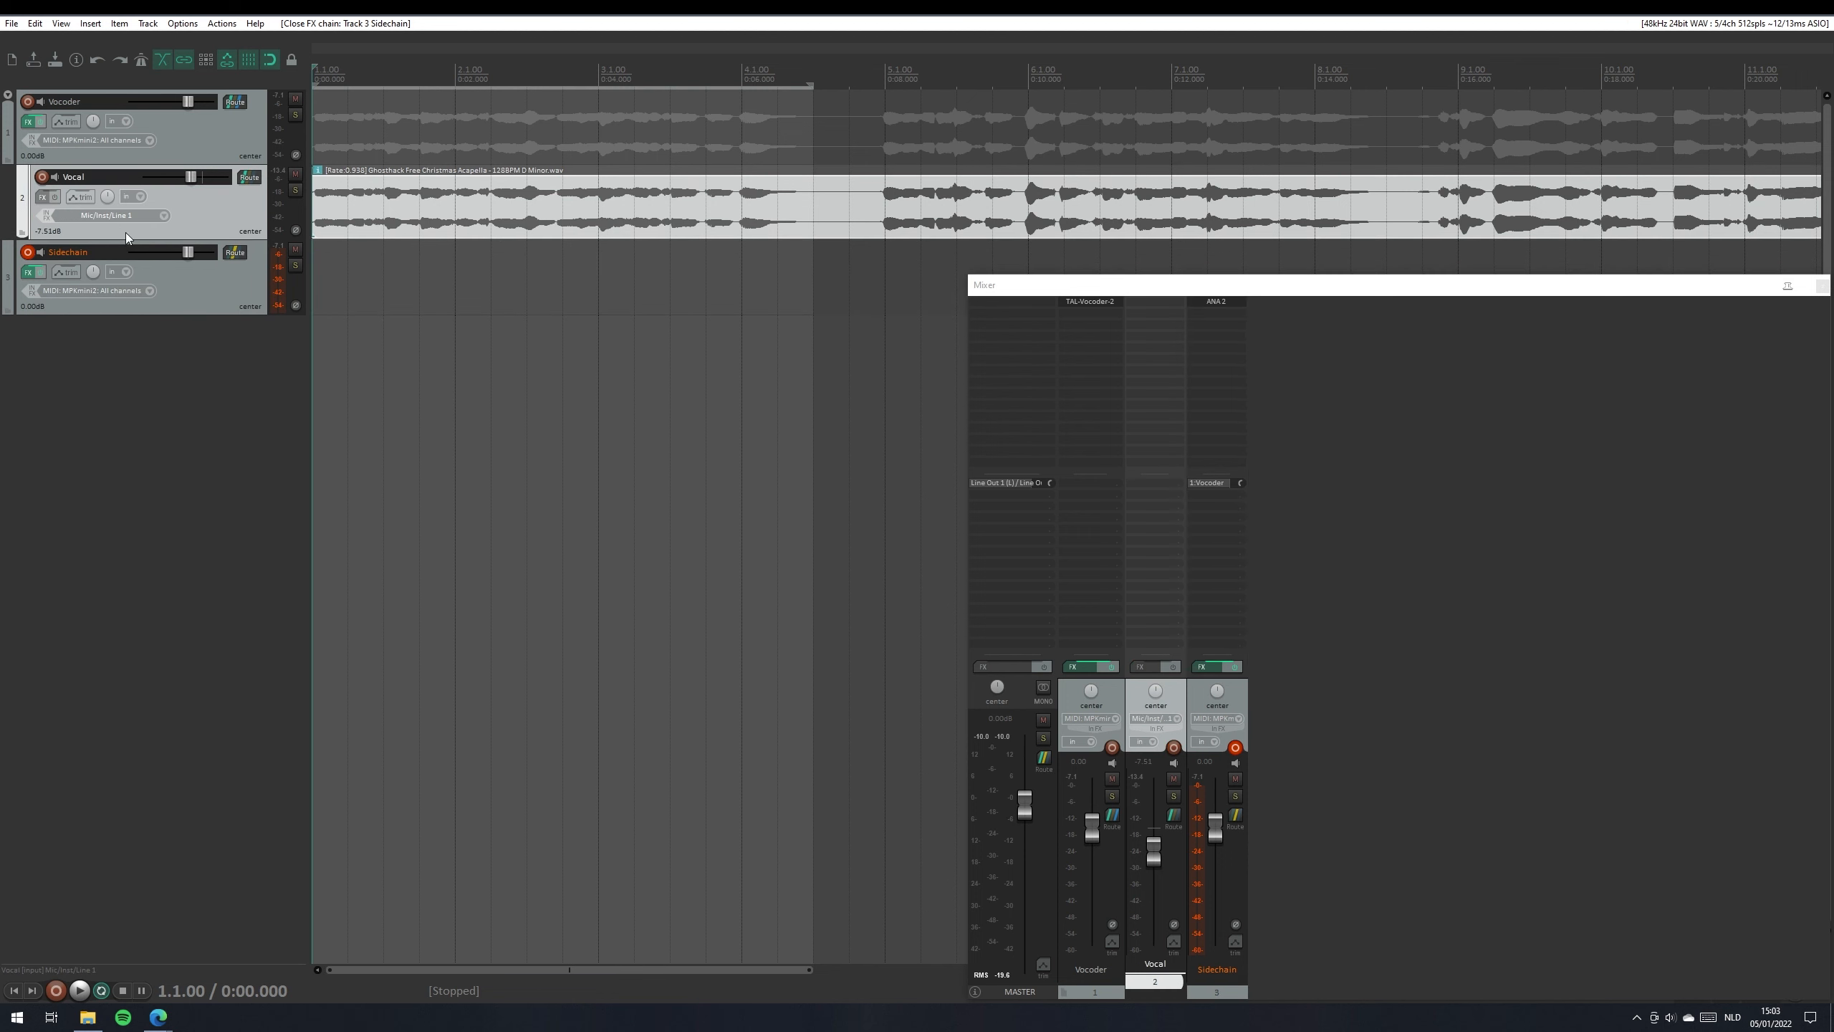
left_click(30, 272)
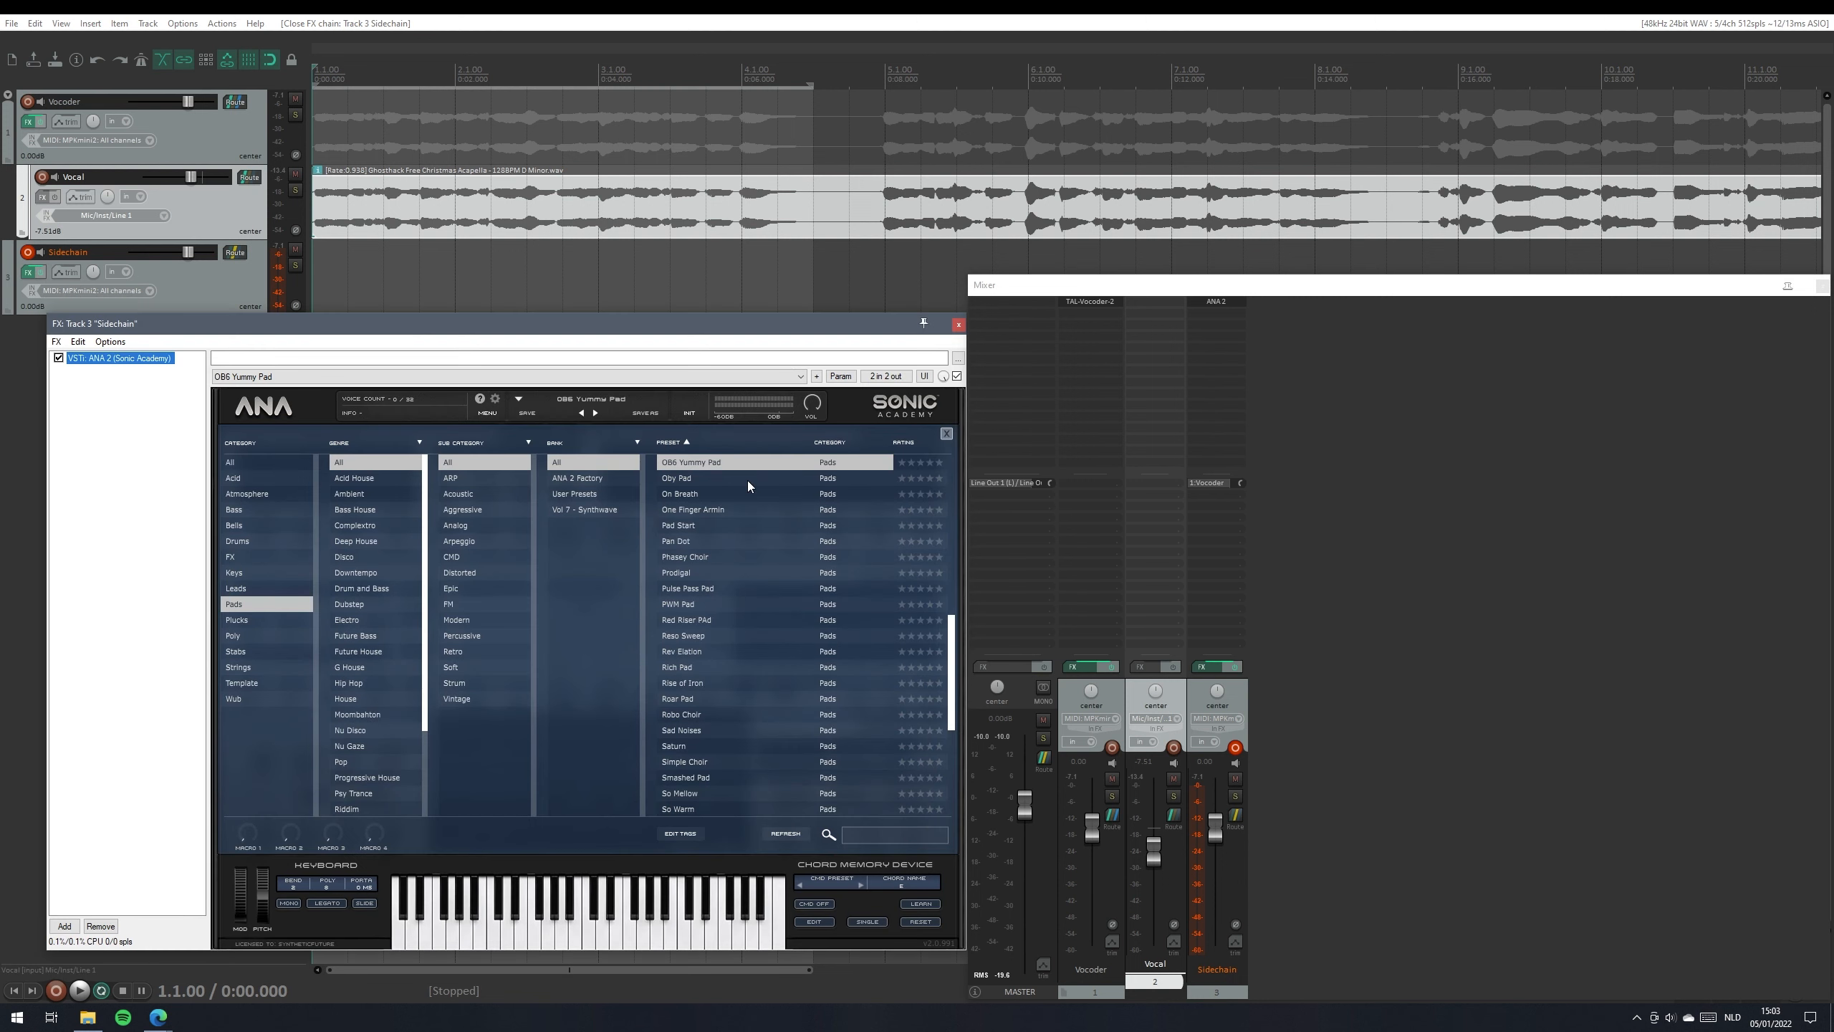
left_click(958, 324)
left_click(163, 142)
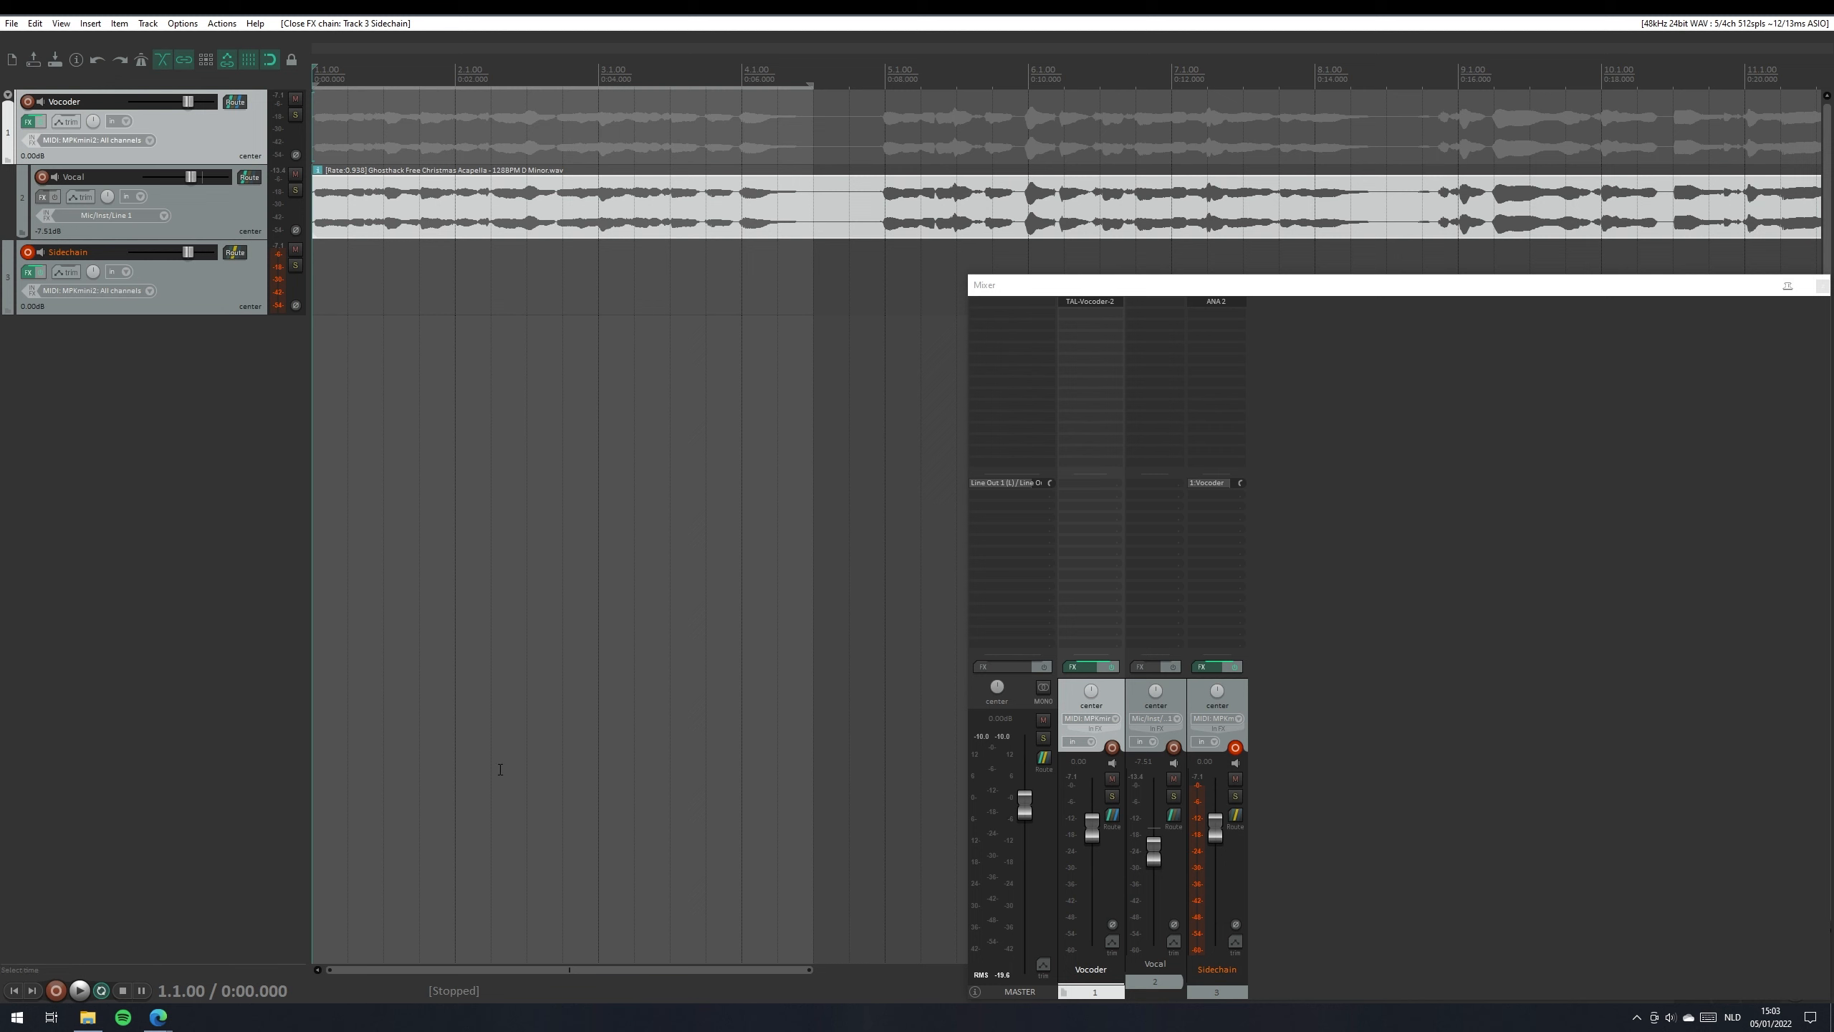
key("space")
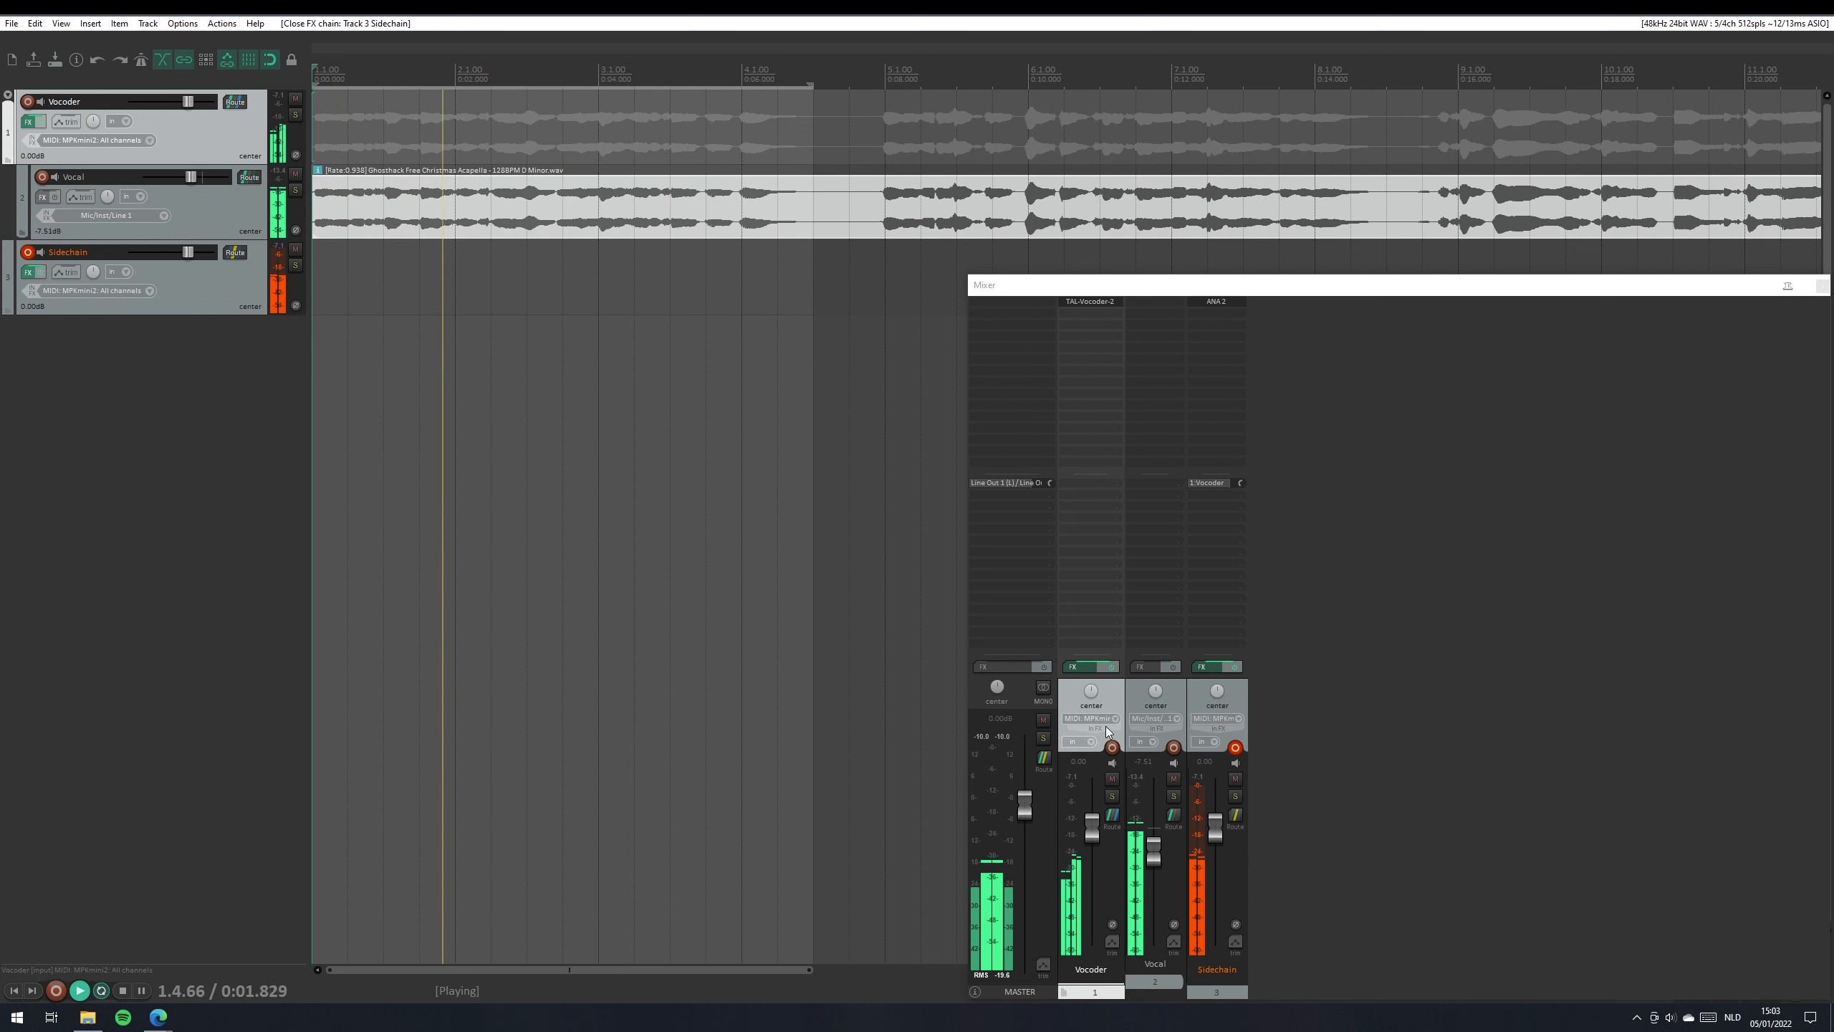
key("space")
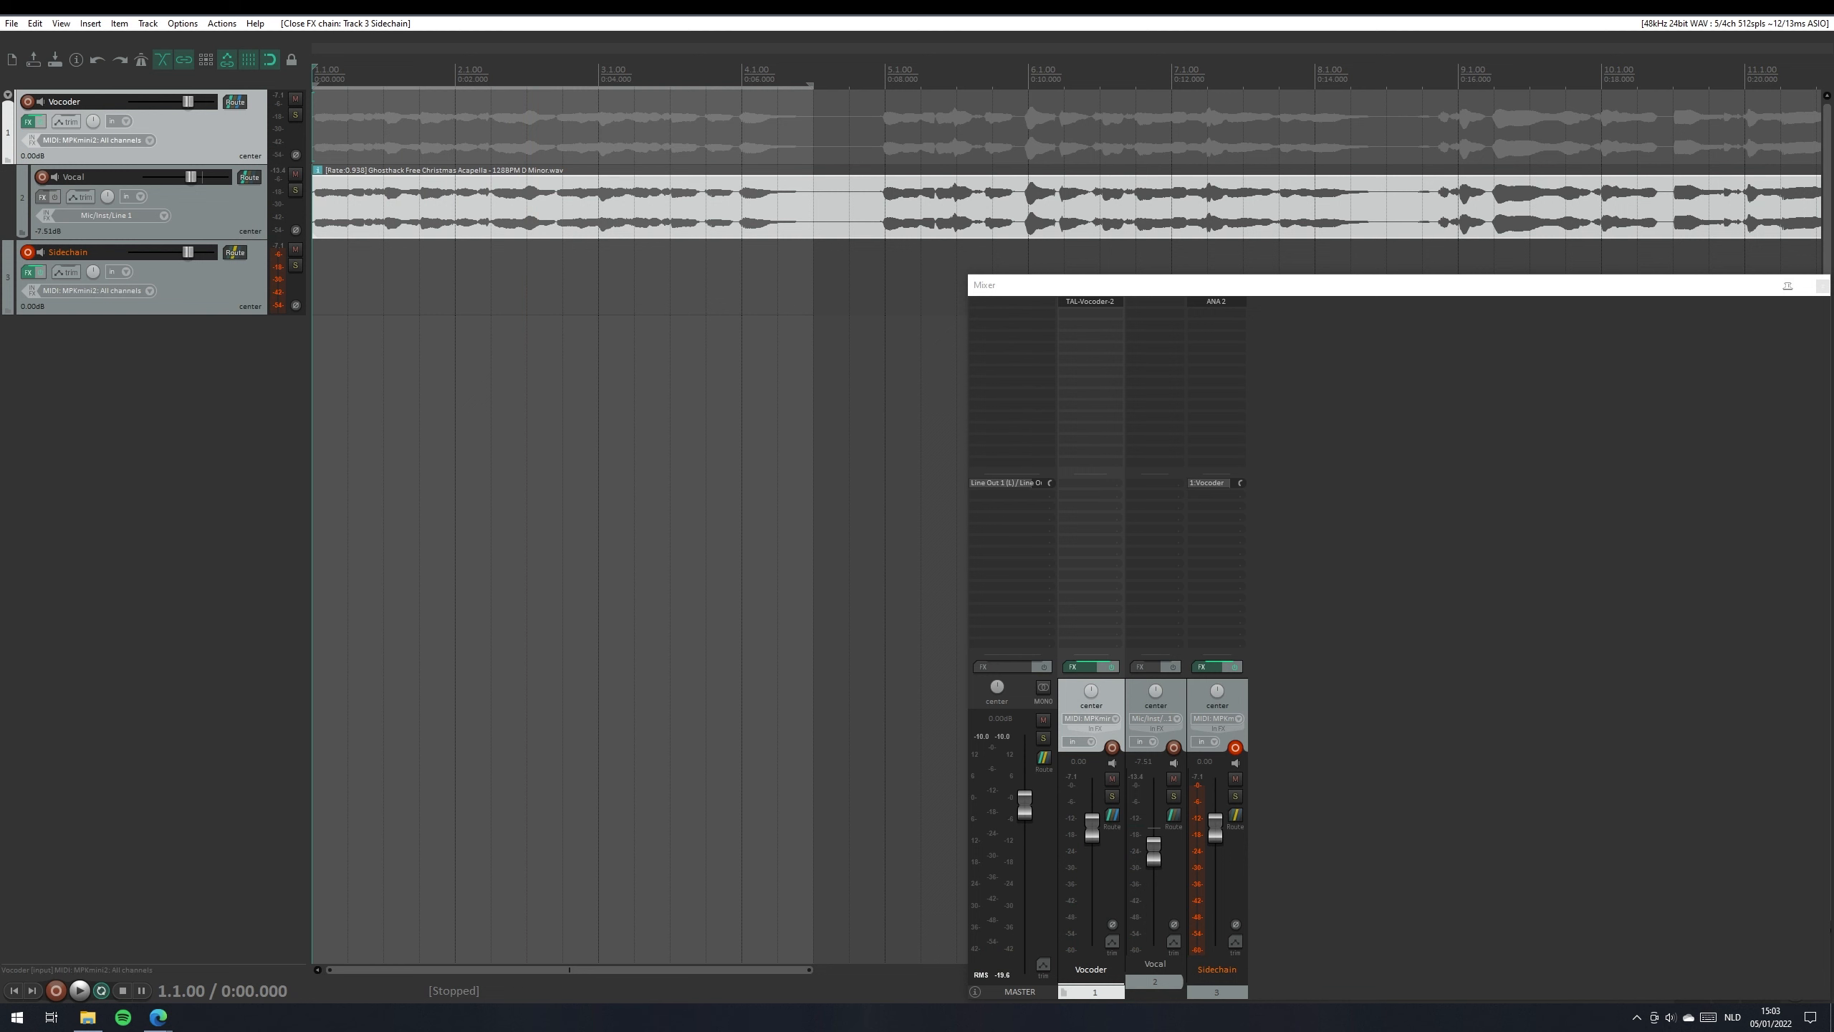
scroll(988, 52, "up", 2)
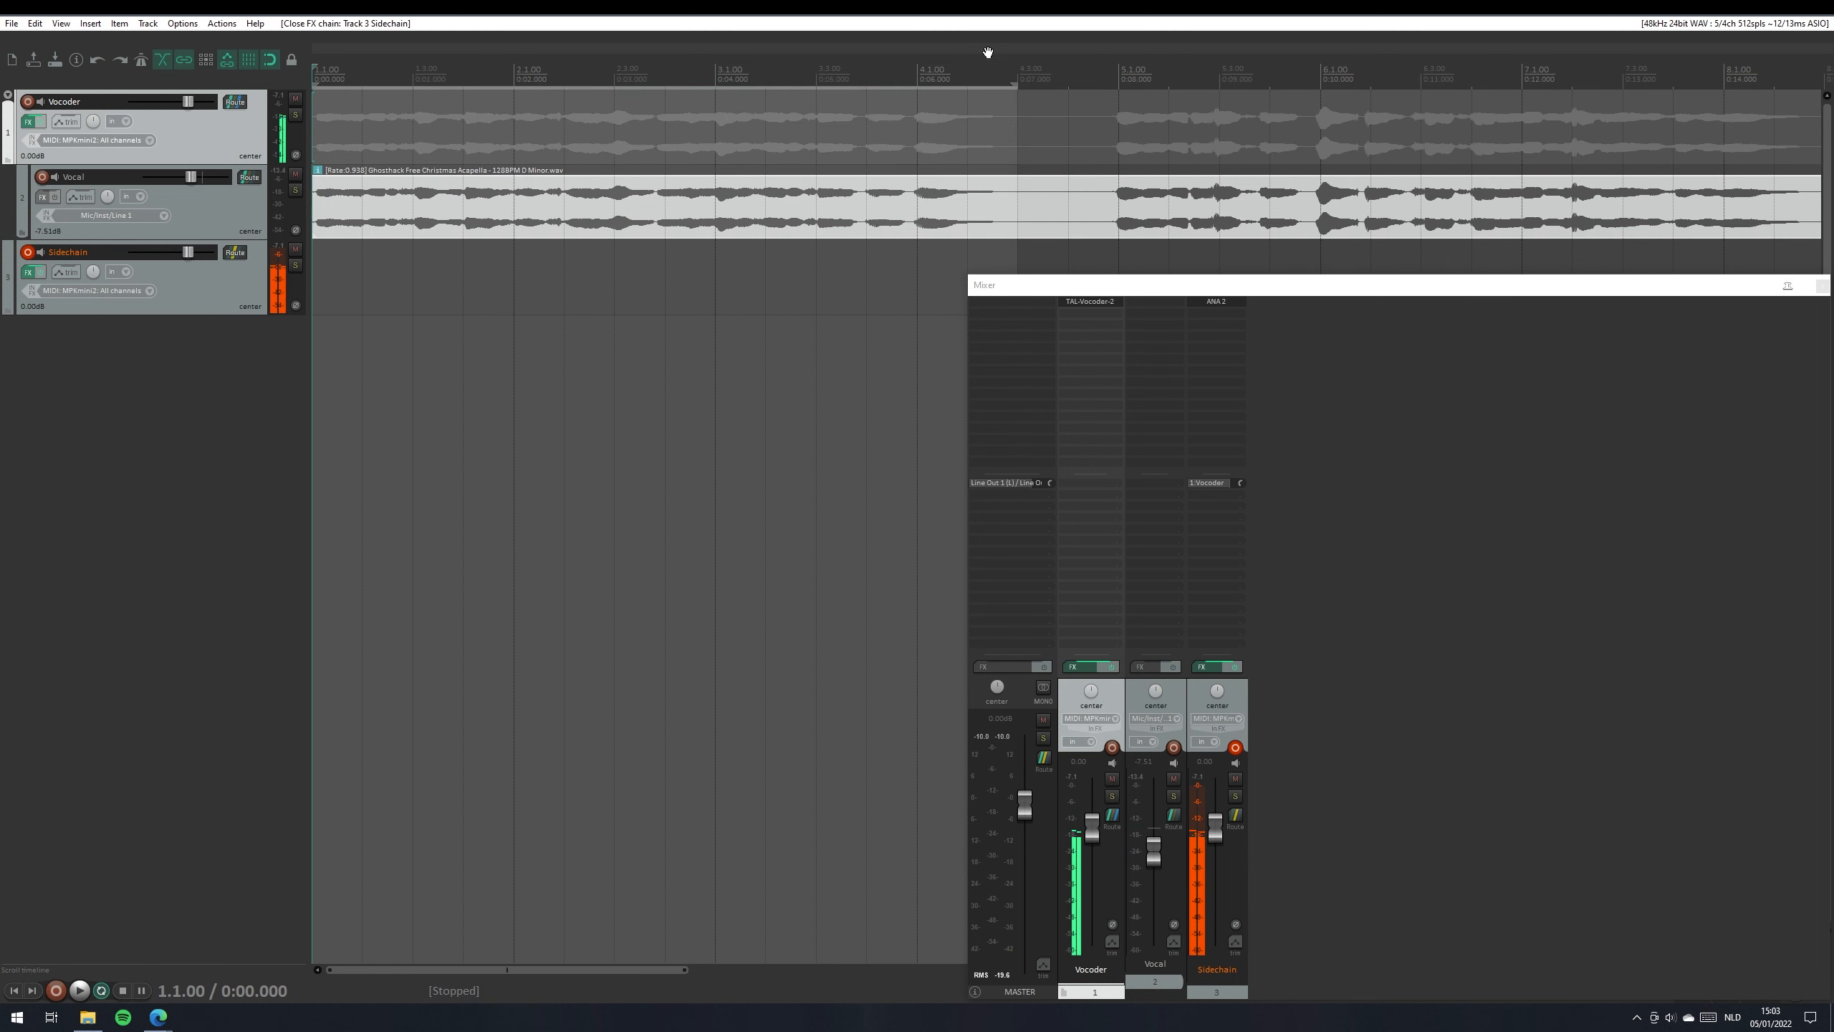
left_click(209, 430)
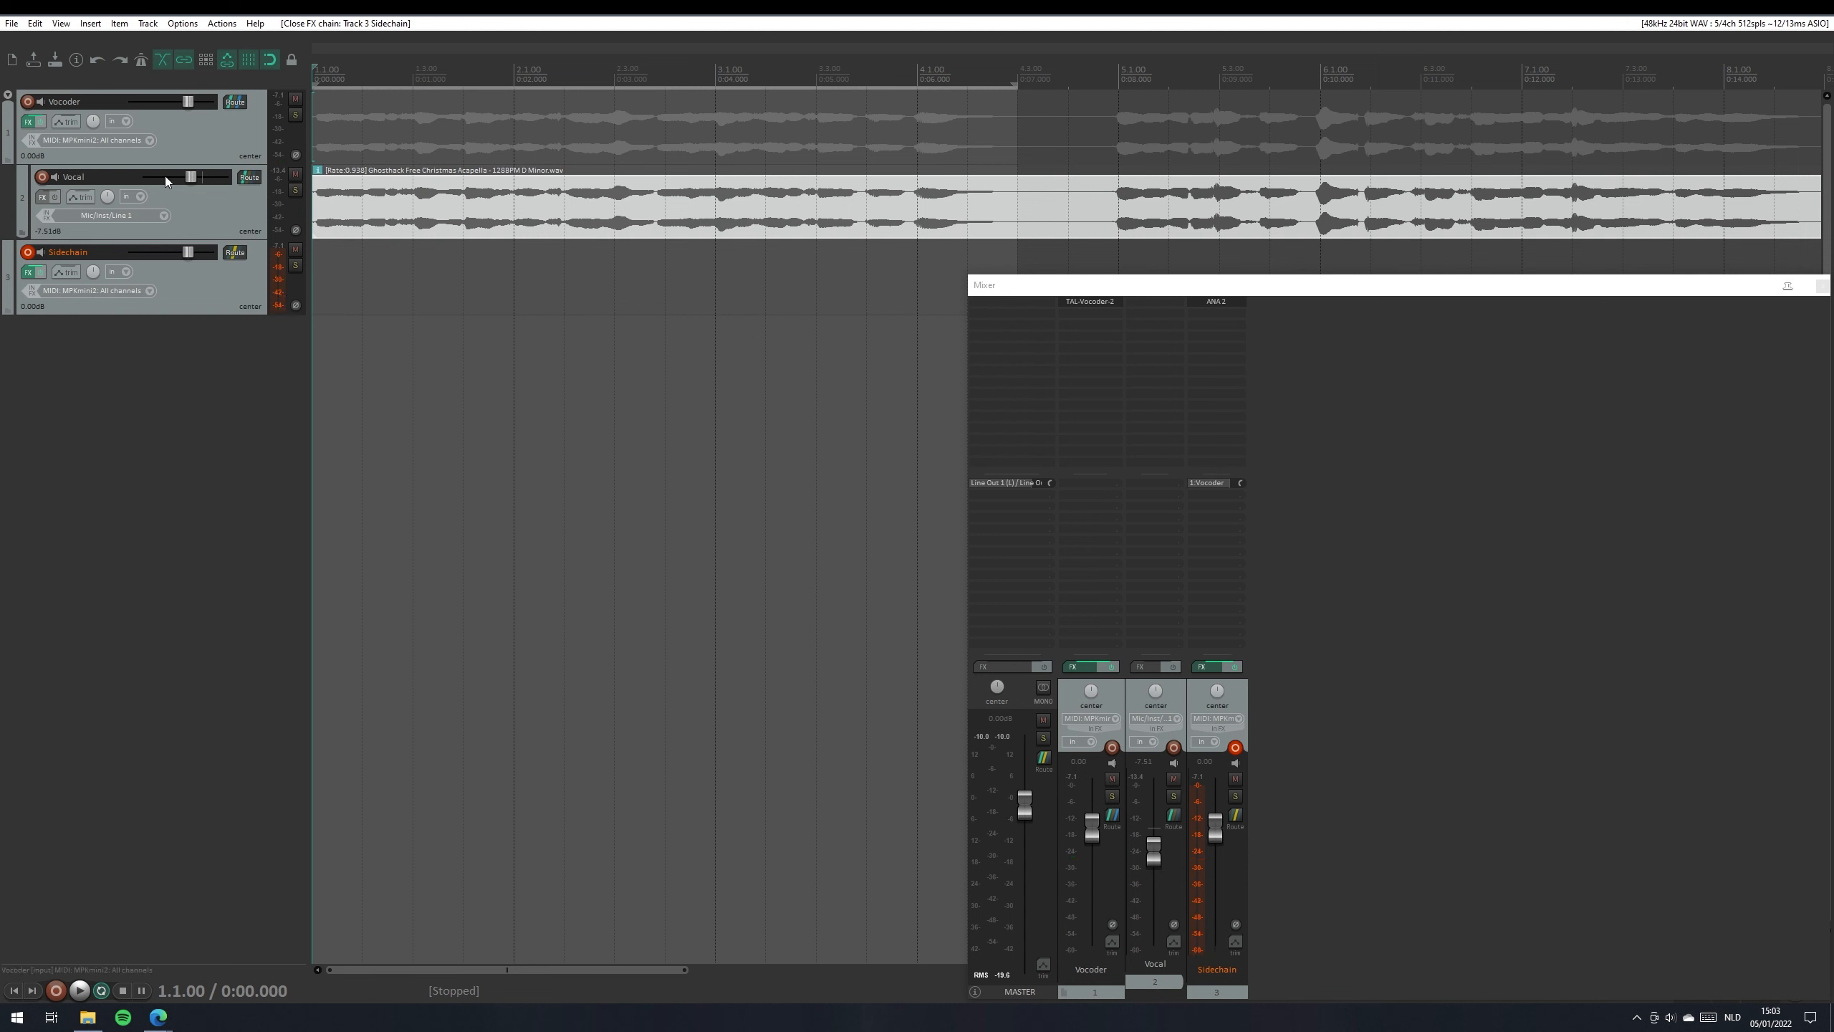
left_click(199, 142)
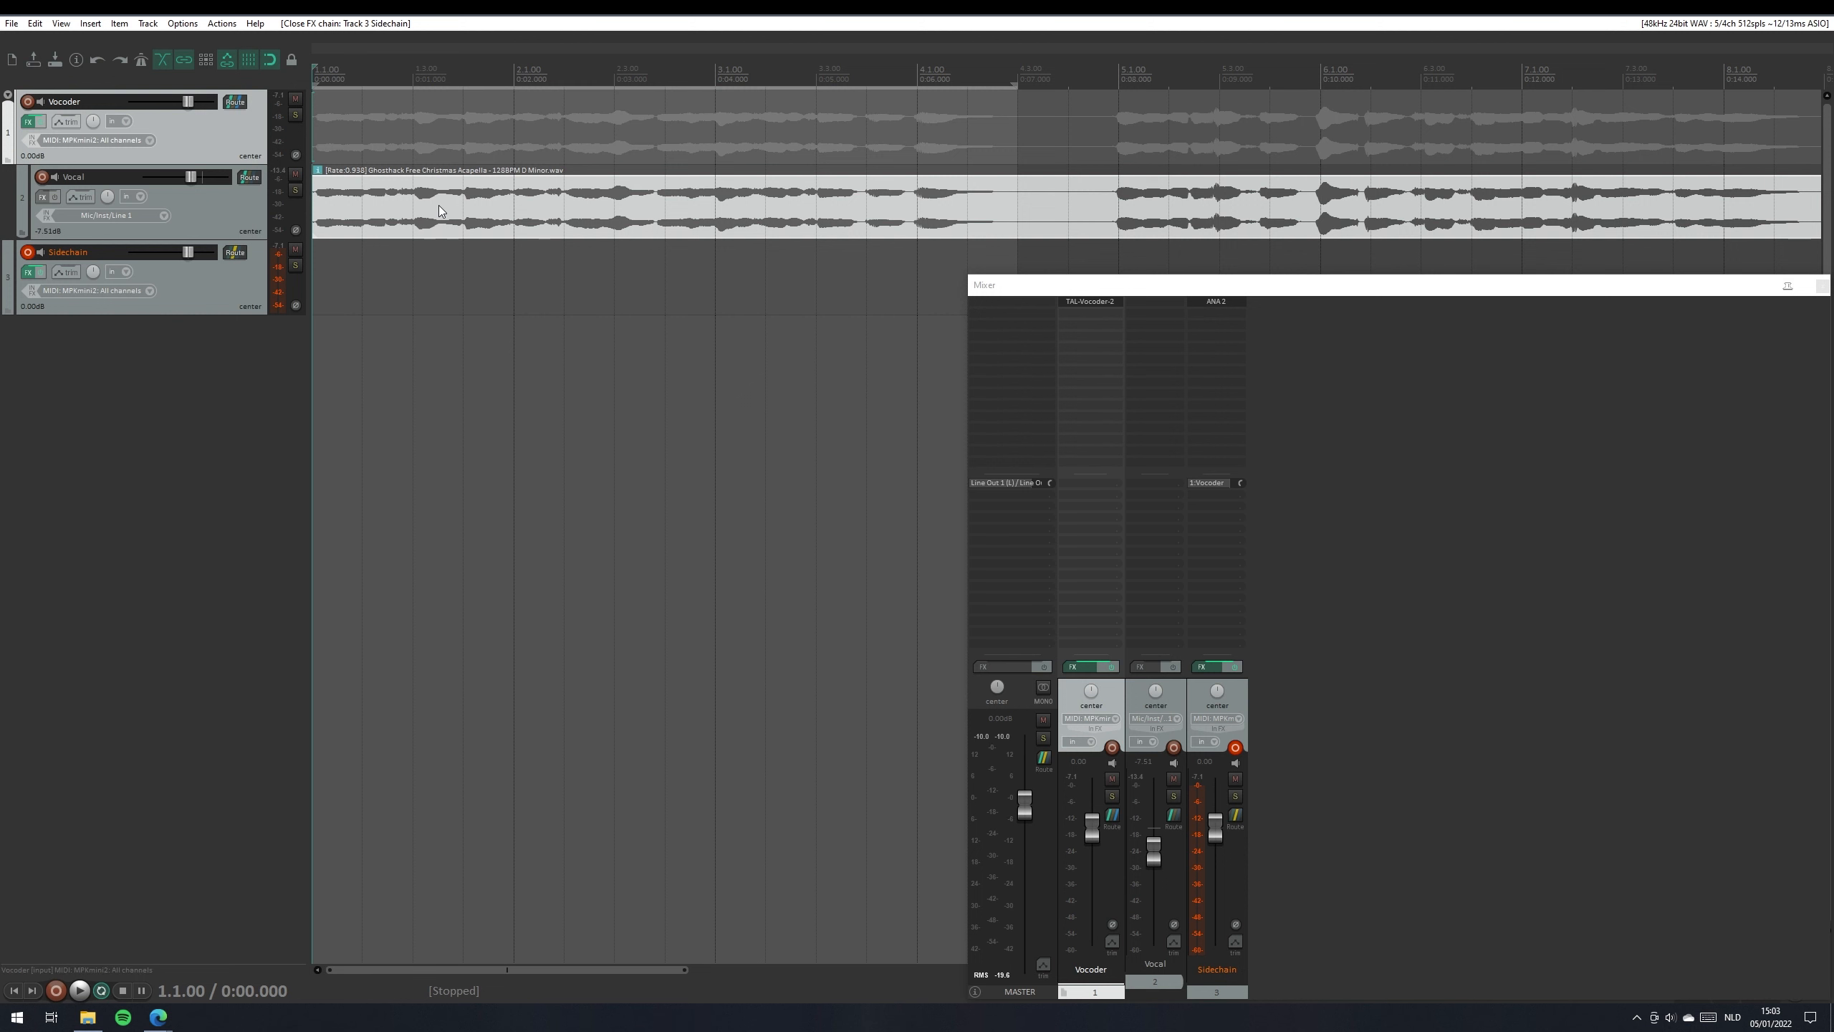
Move the acapella clip onto a new track below and delete the Vocoder, Vocal and Sidechain tracks
left_click_drag(439, 209, 433, 355)
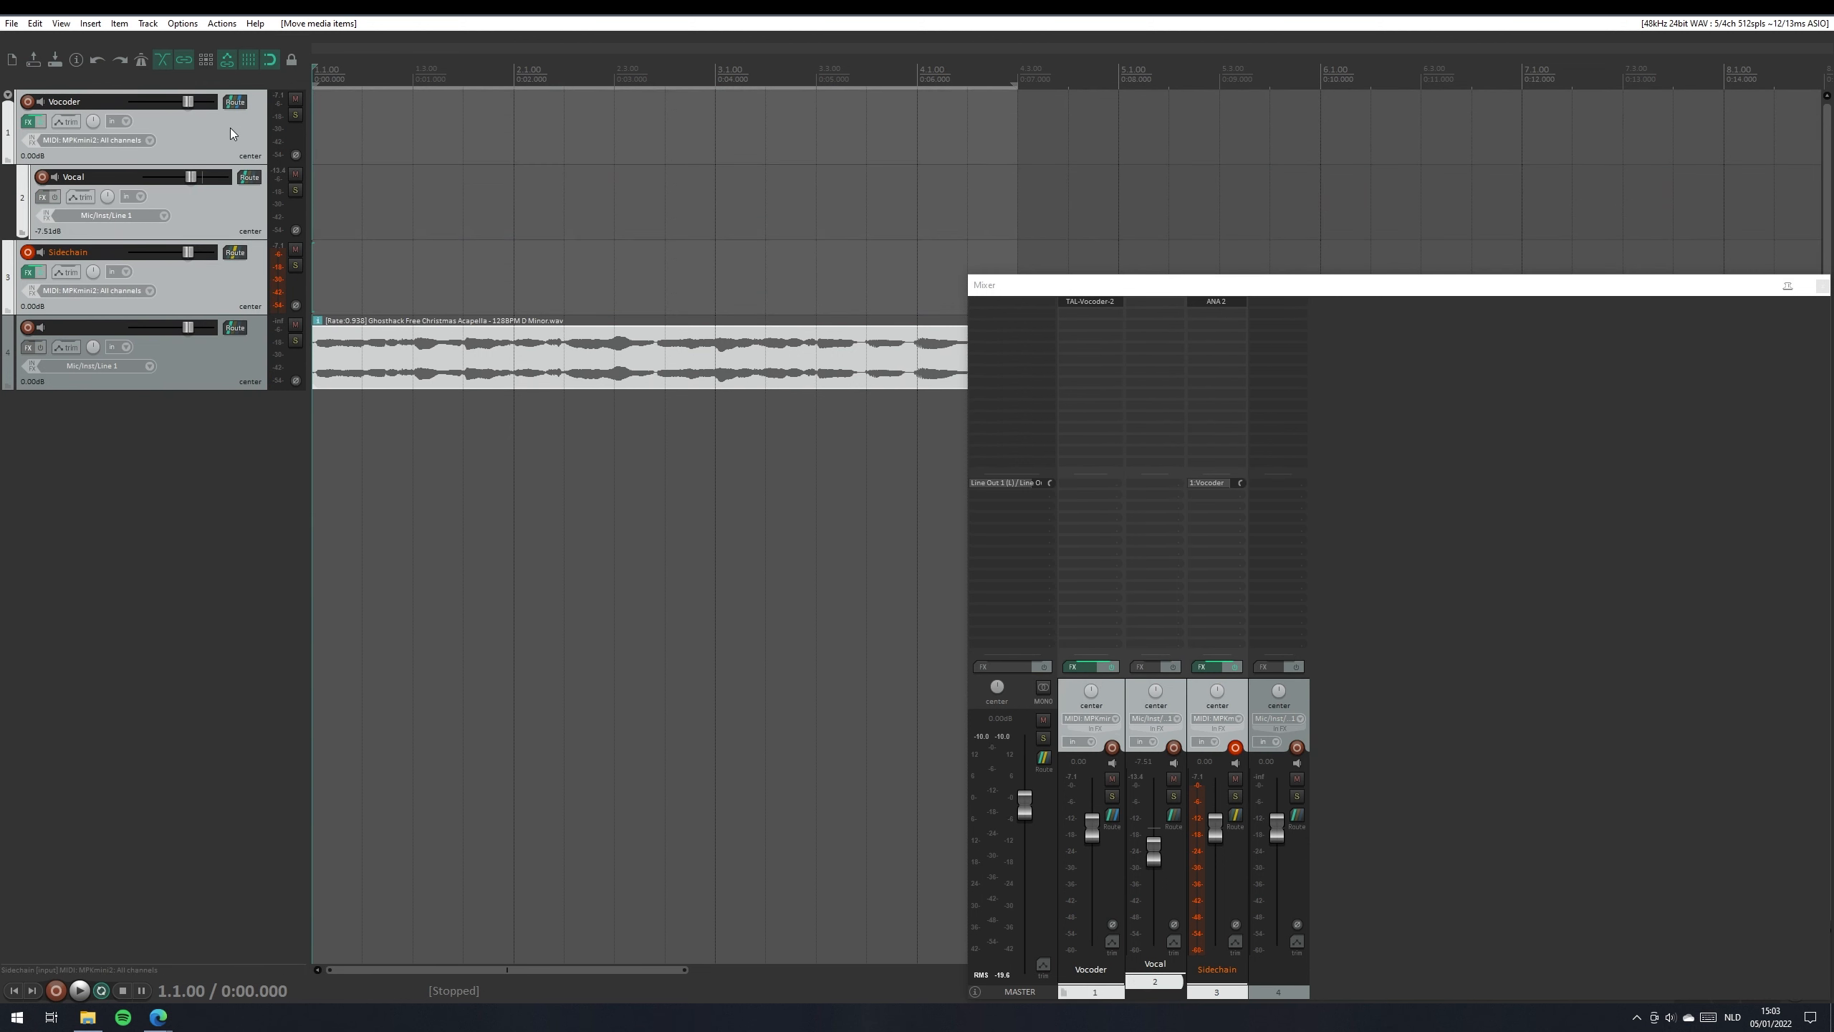
key("Delete")
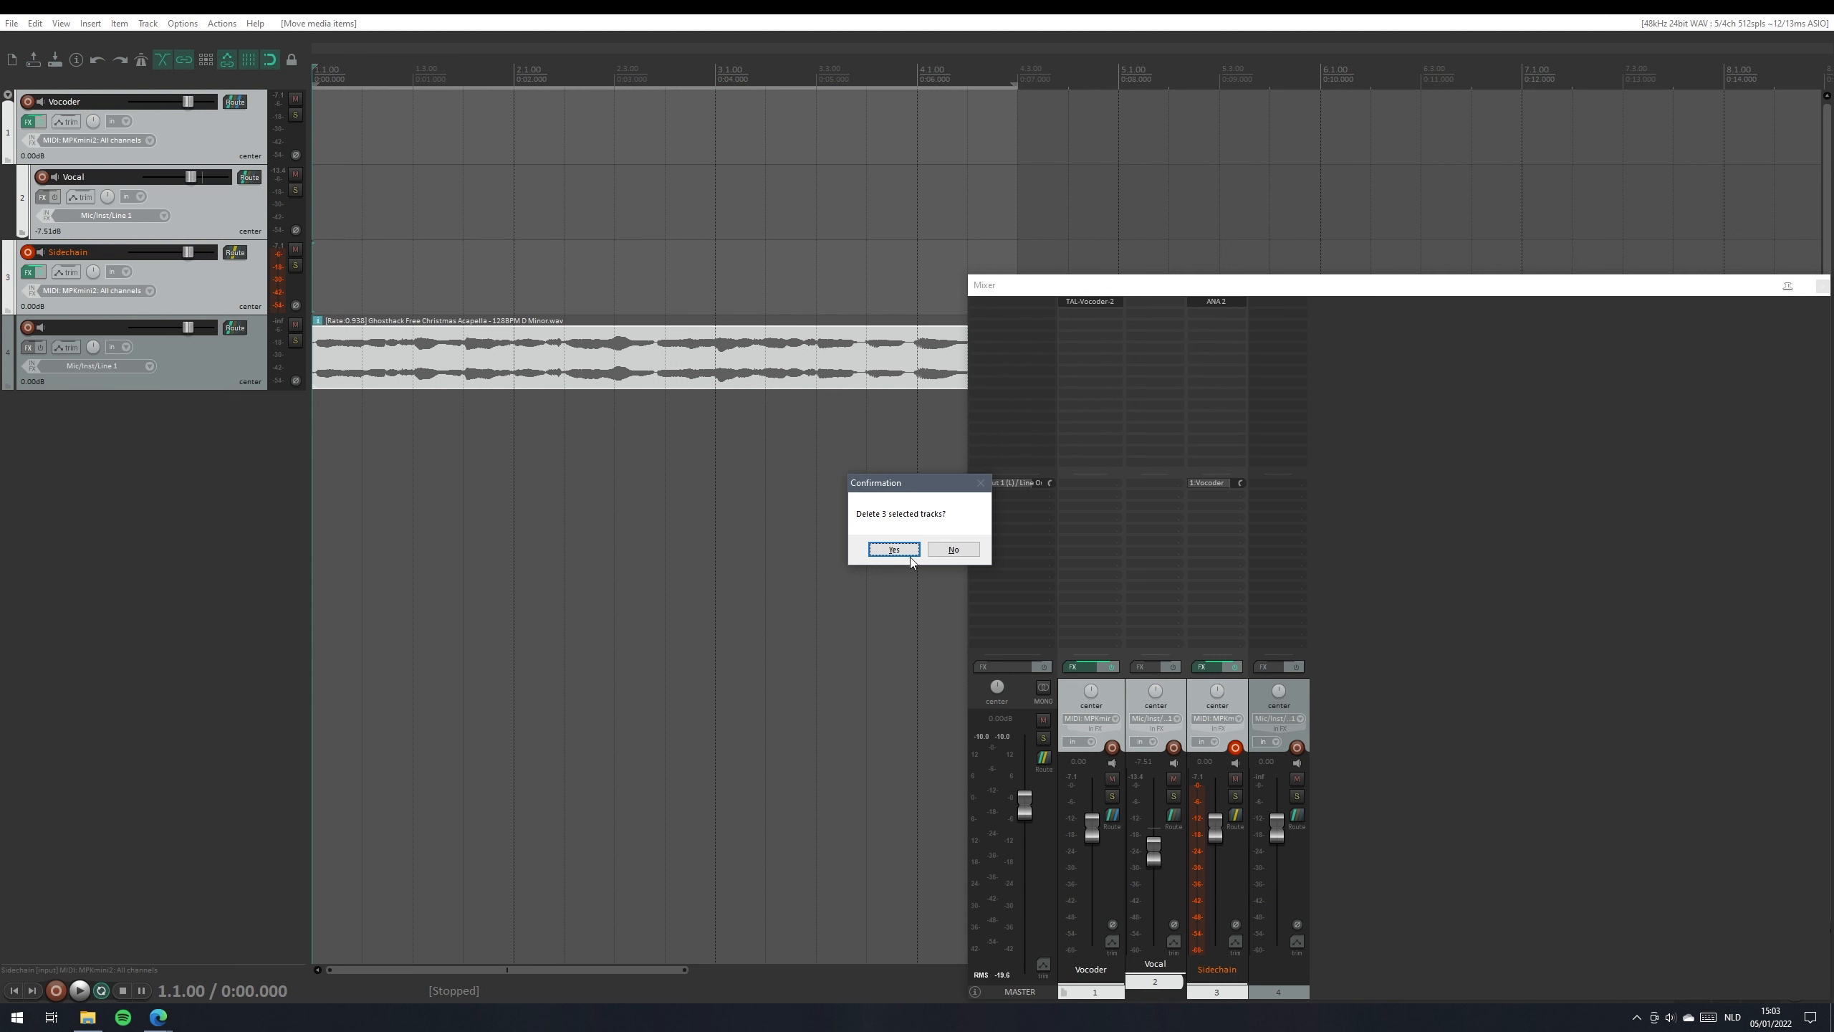
left_click(911, 554)
Add an empty track below the acapella track
double_click(148, 241)
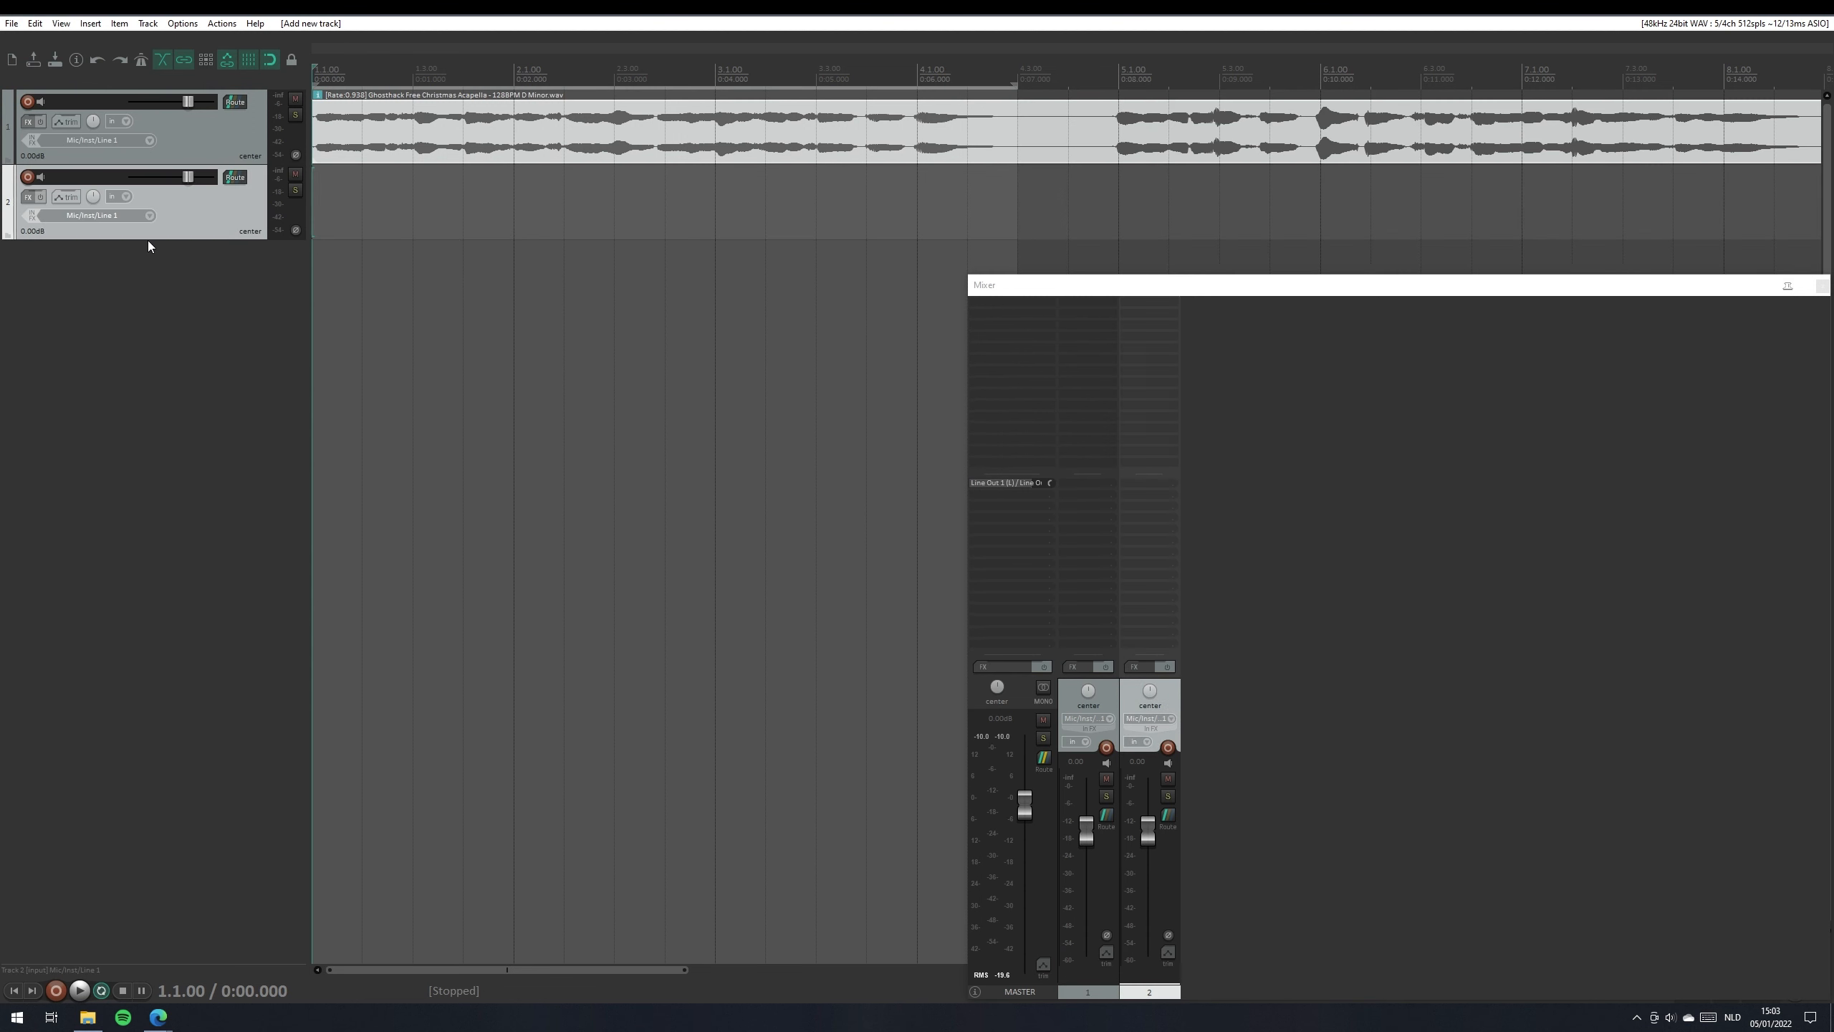
left_click(188, 144)
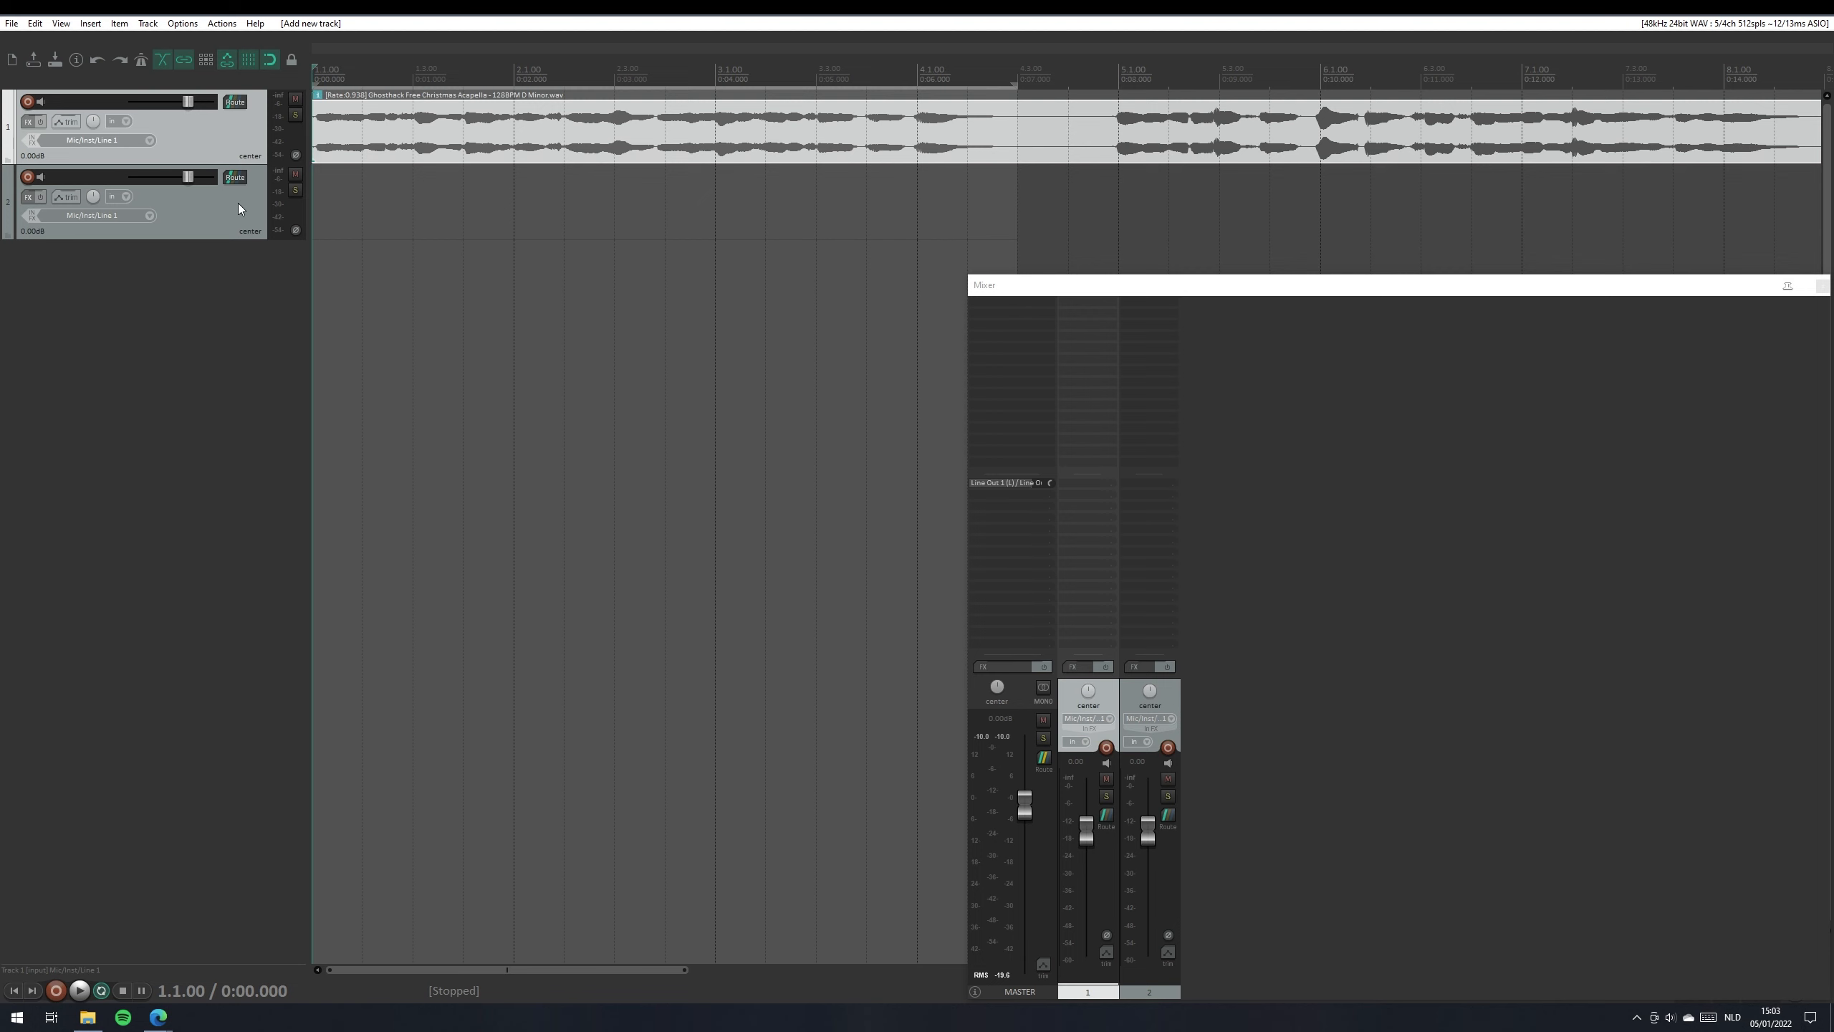
Check which Track Panel layout is in use
left_click(188, 27)
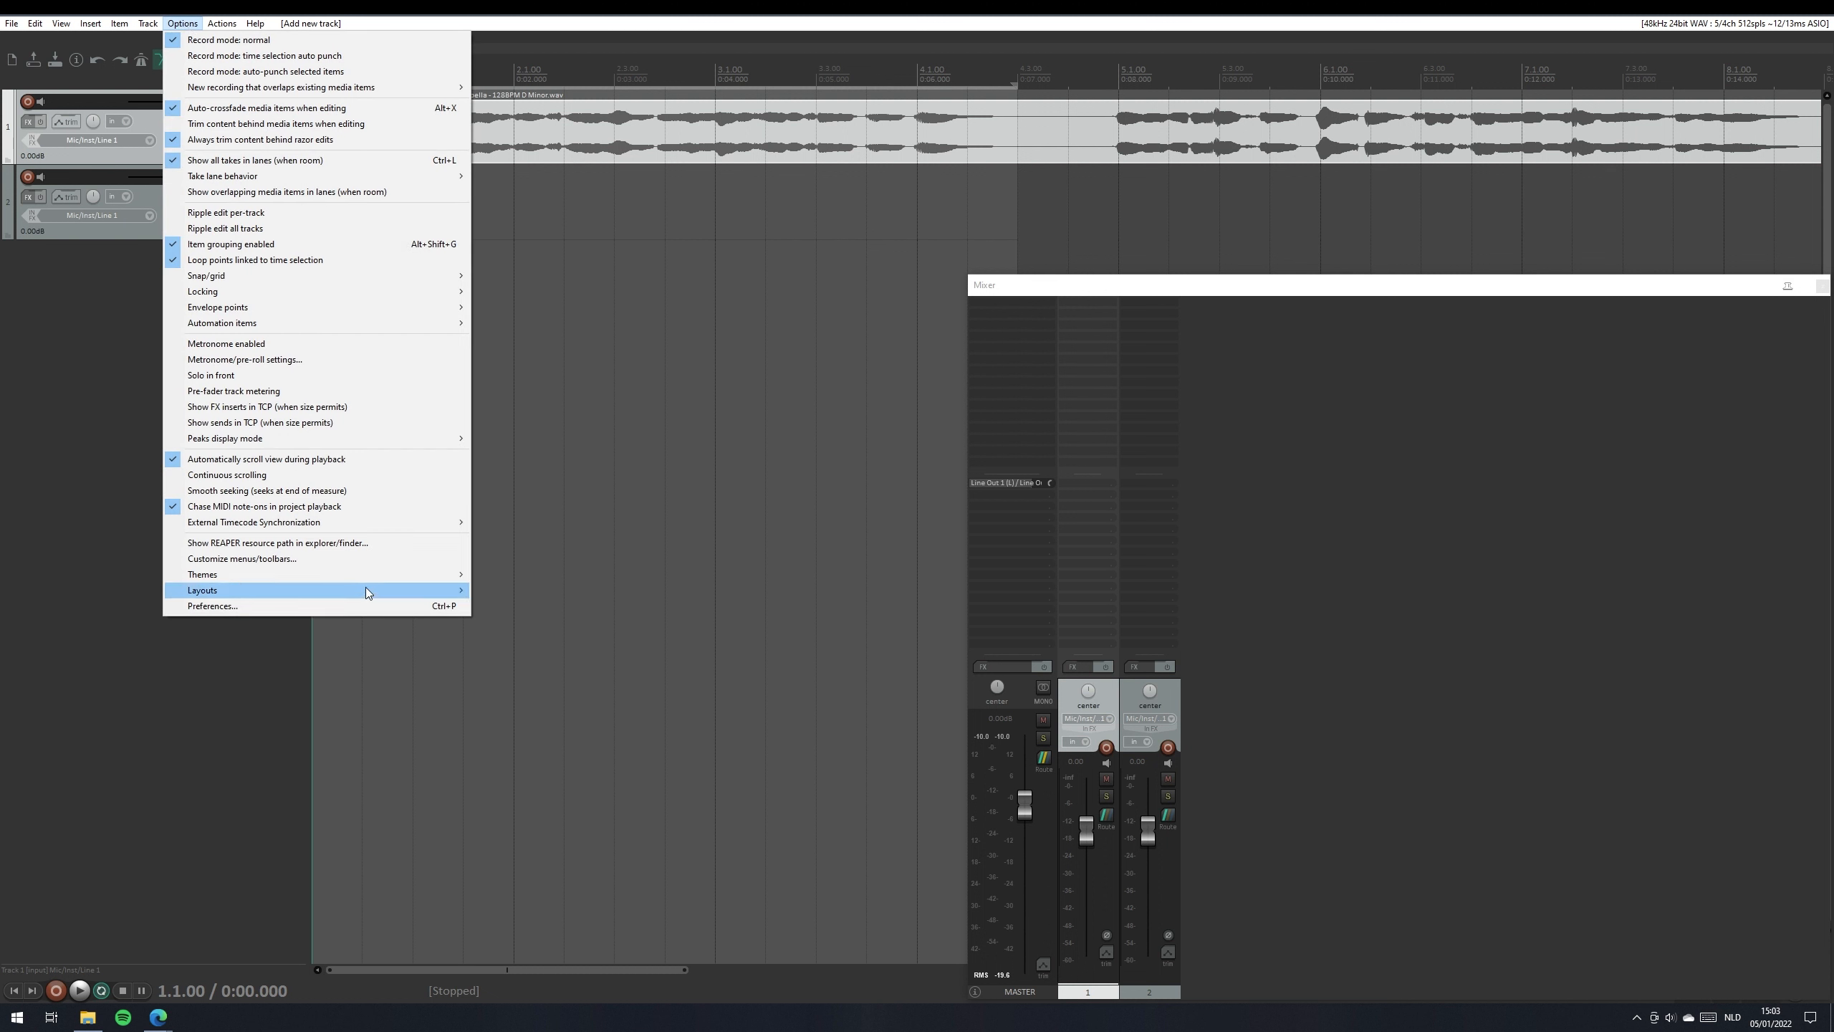
mouse_move(366, 588)
mouse_move(552, 689)
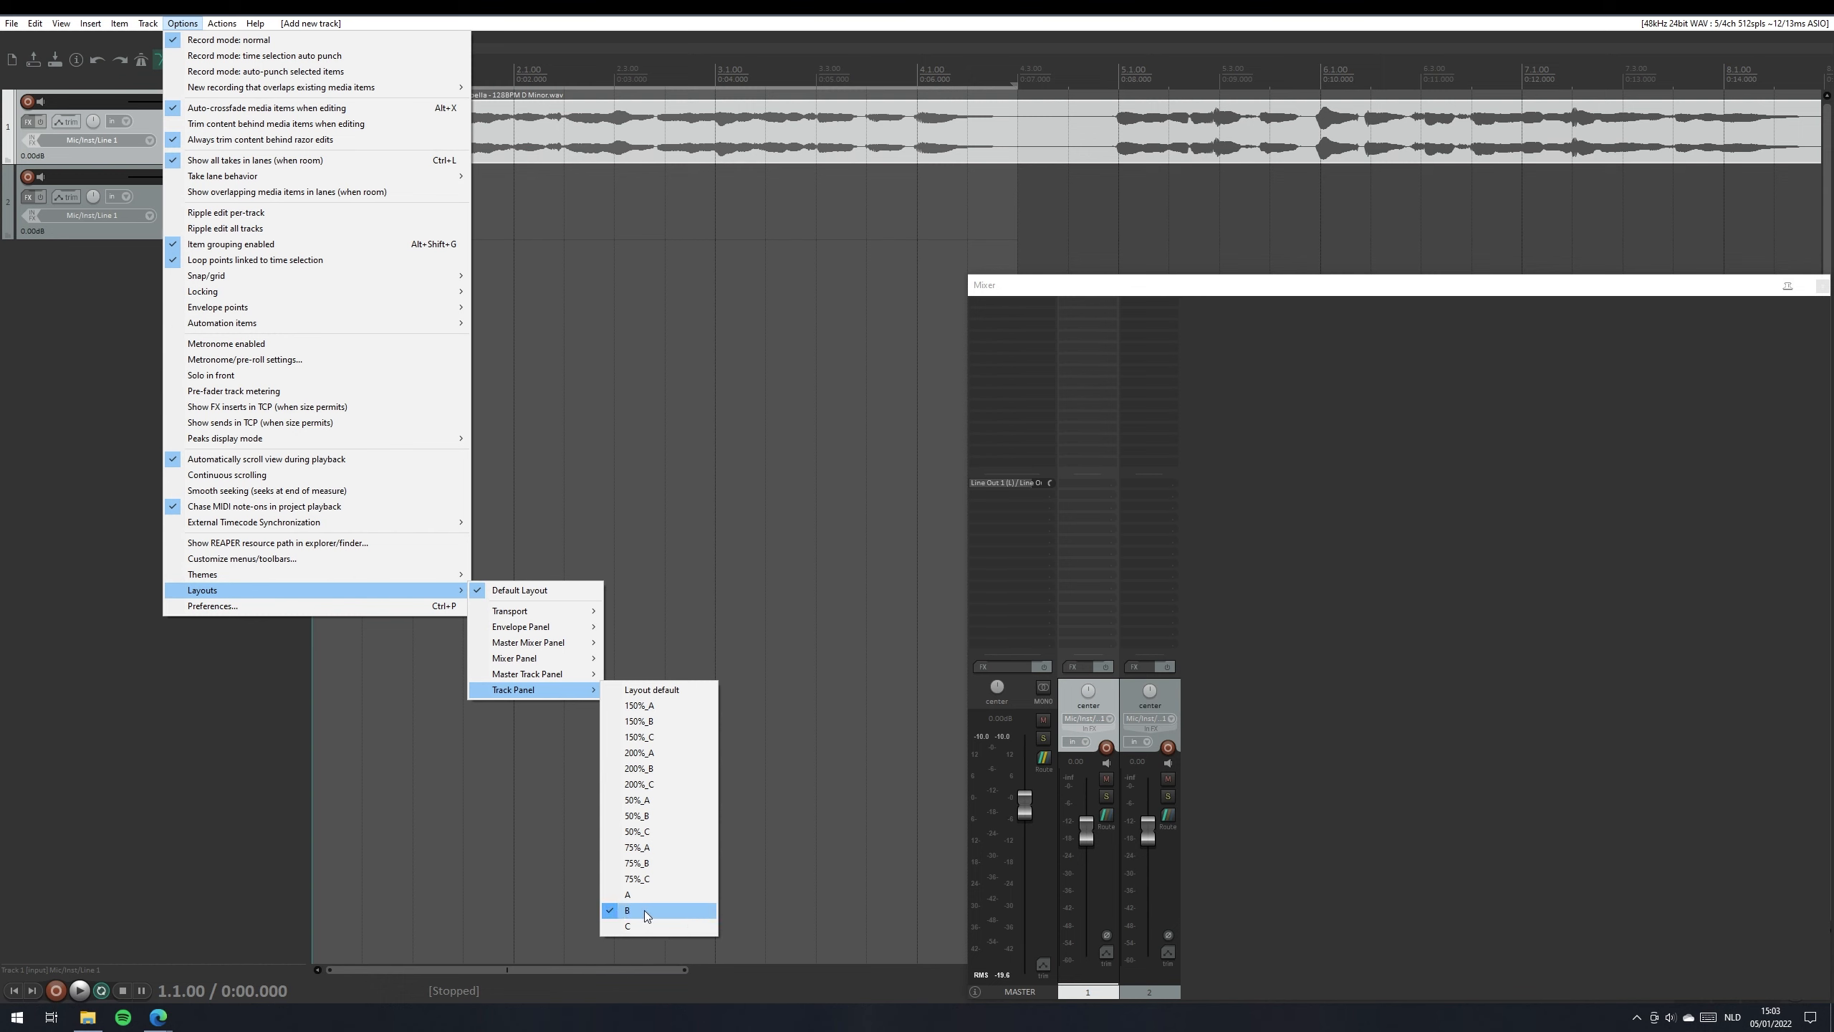
left_click(137, 383)
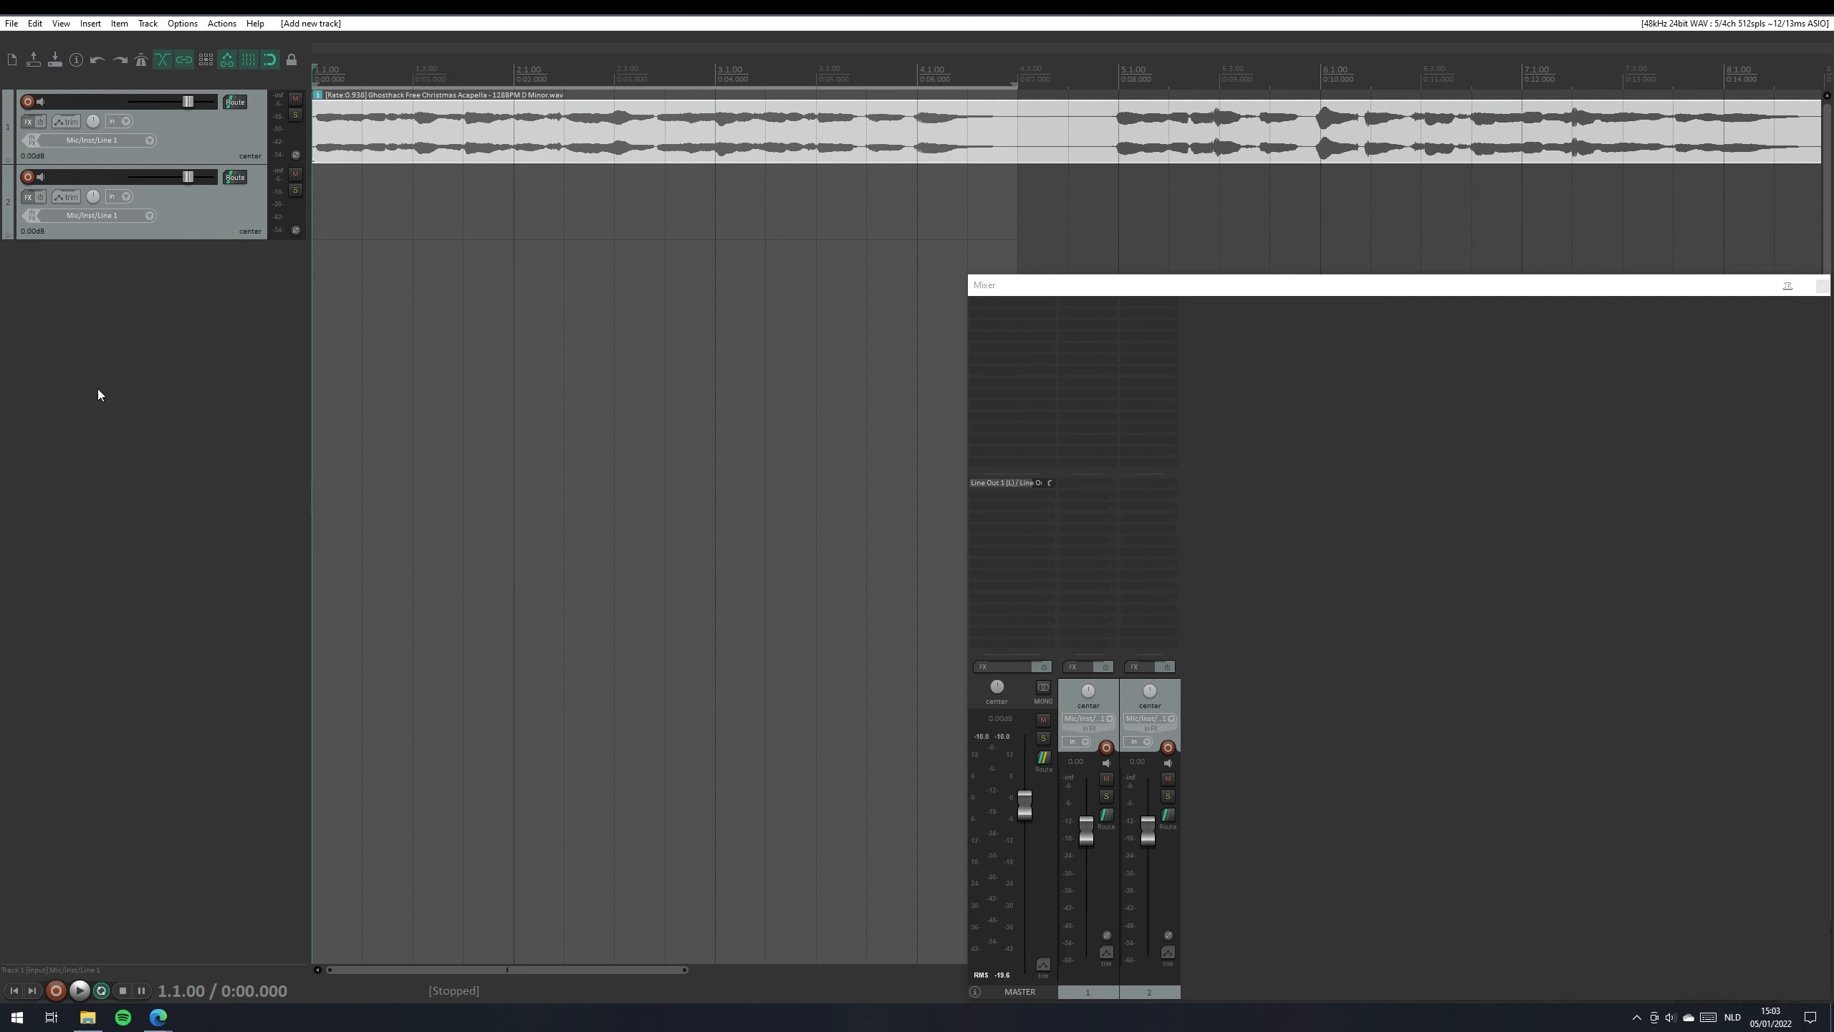
Insert the TAL-Vocoder-2 plug-in on the empty second track and close the mixer
left_click(195, 228)
left_click(28, 196)
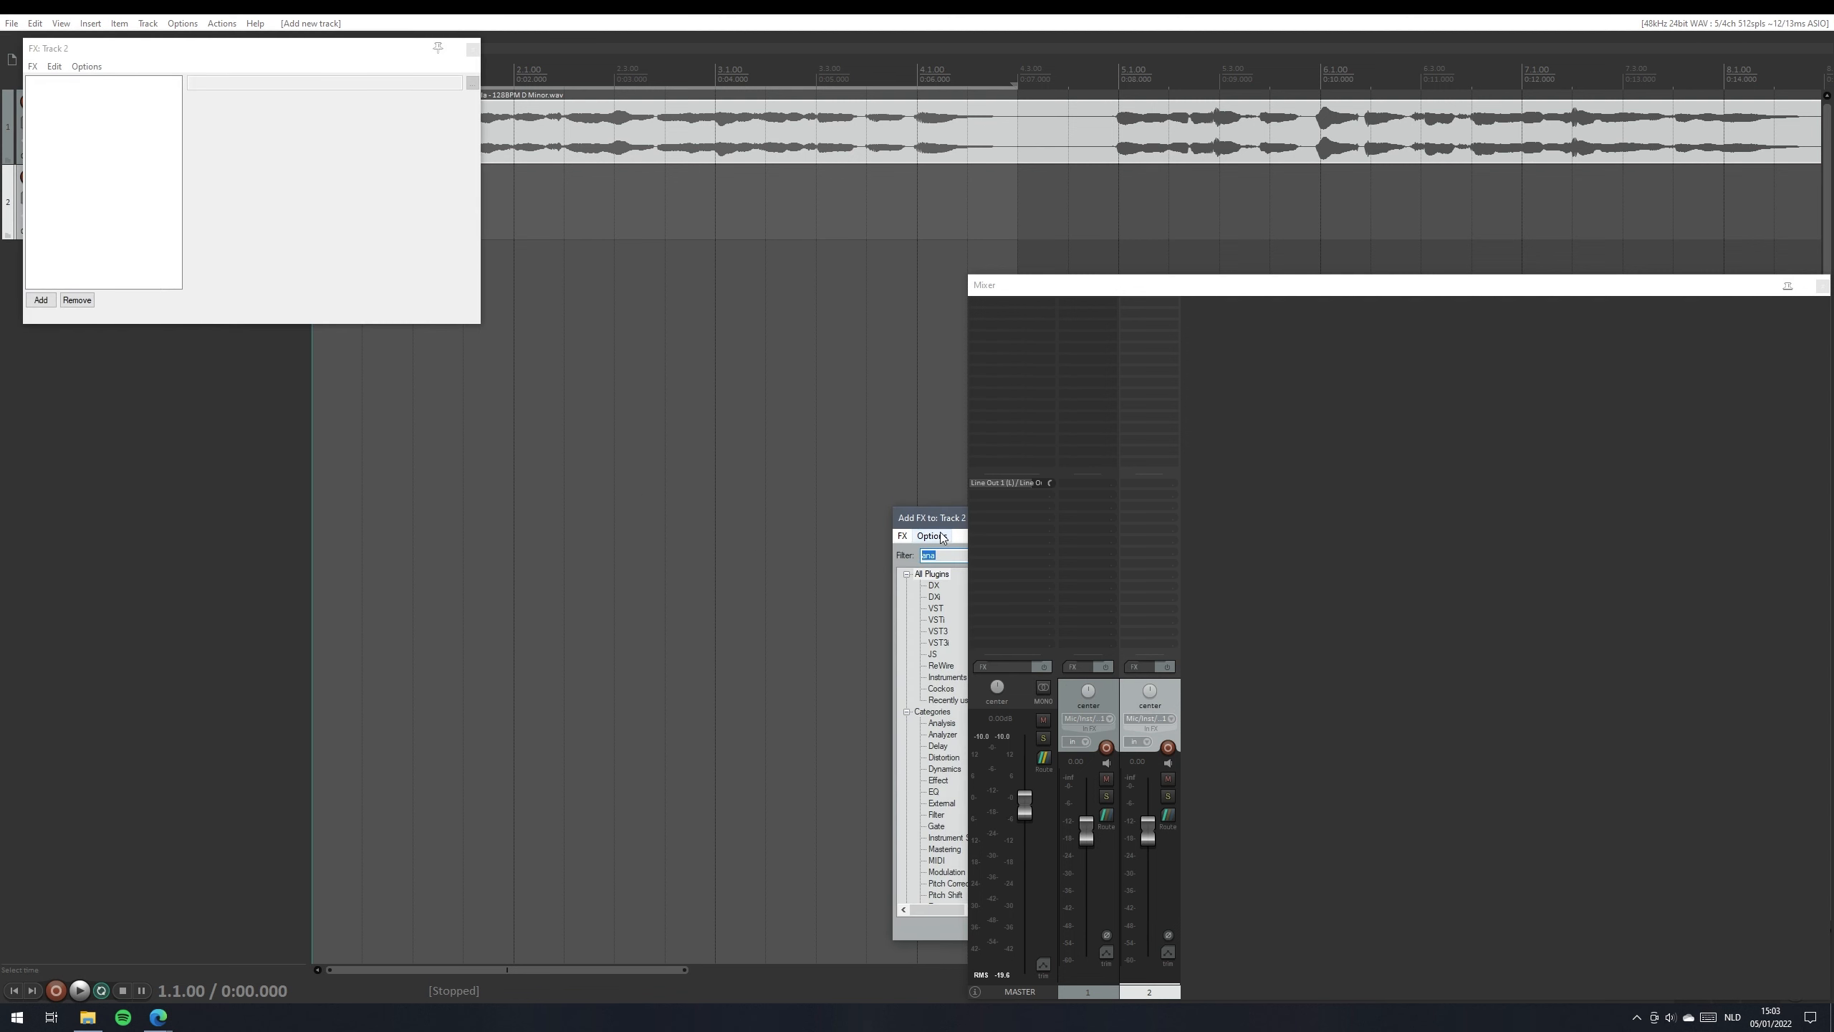
left_click_drag(931, 520, 342, 433)
type("tal")
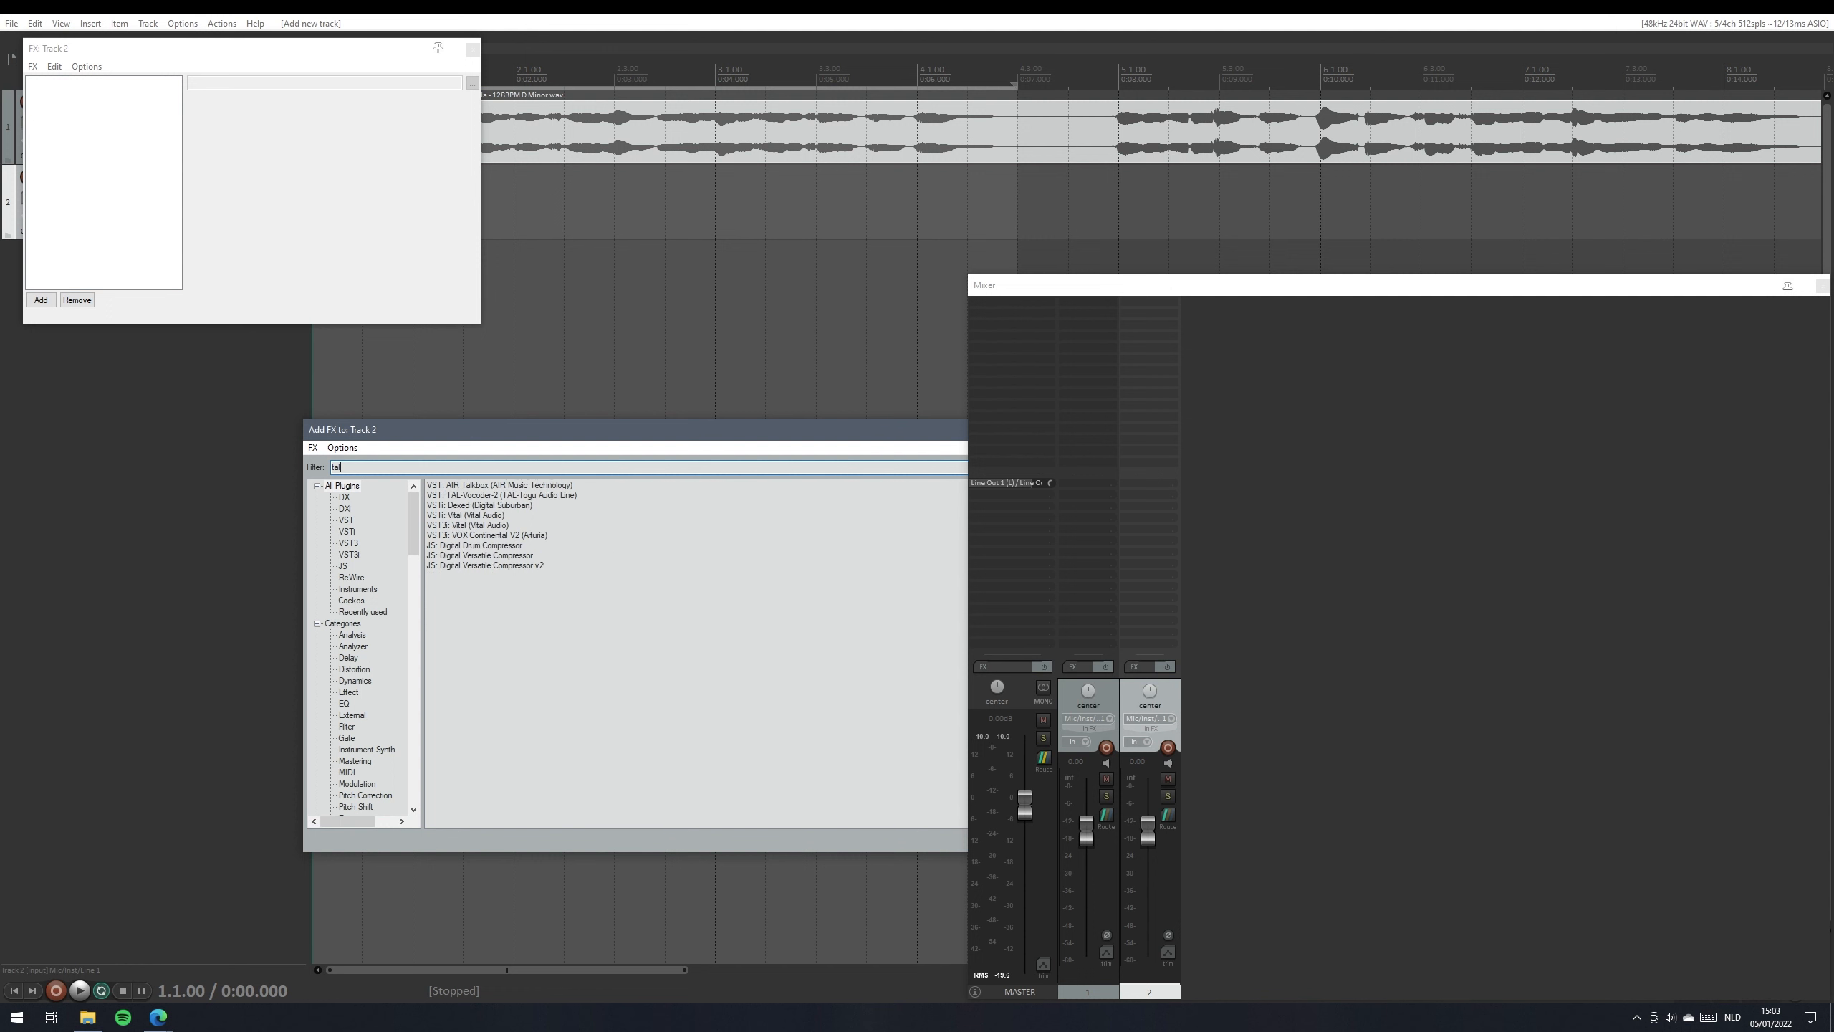
left_click(1822, 286)
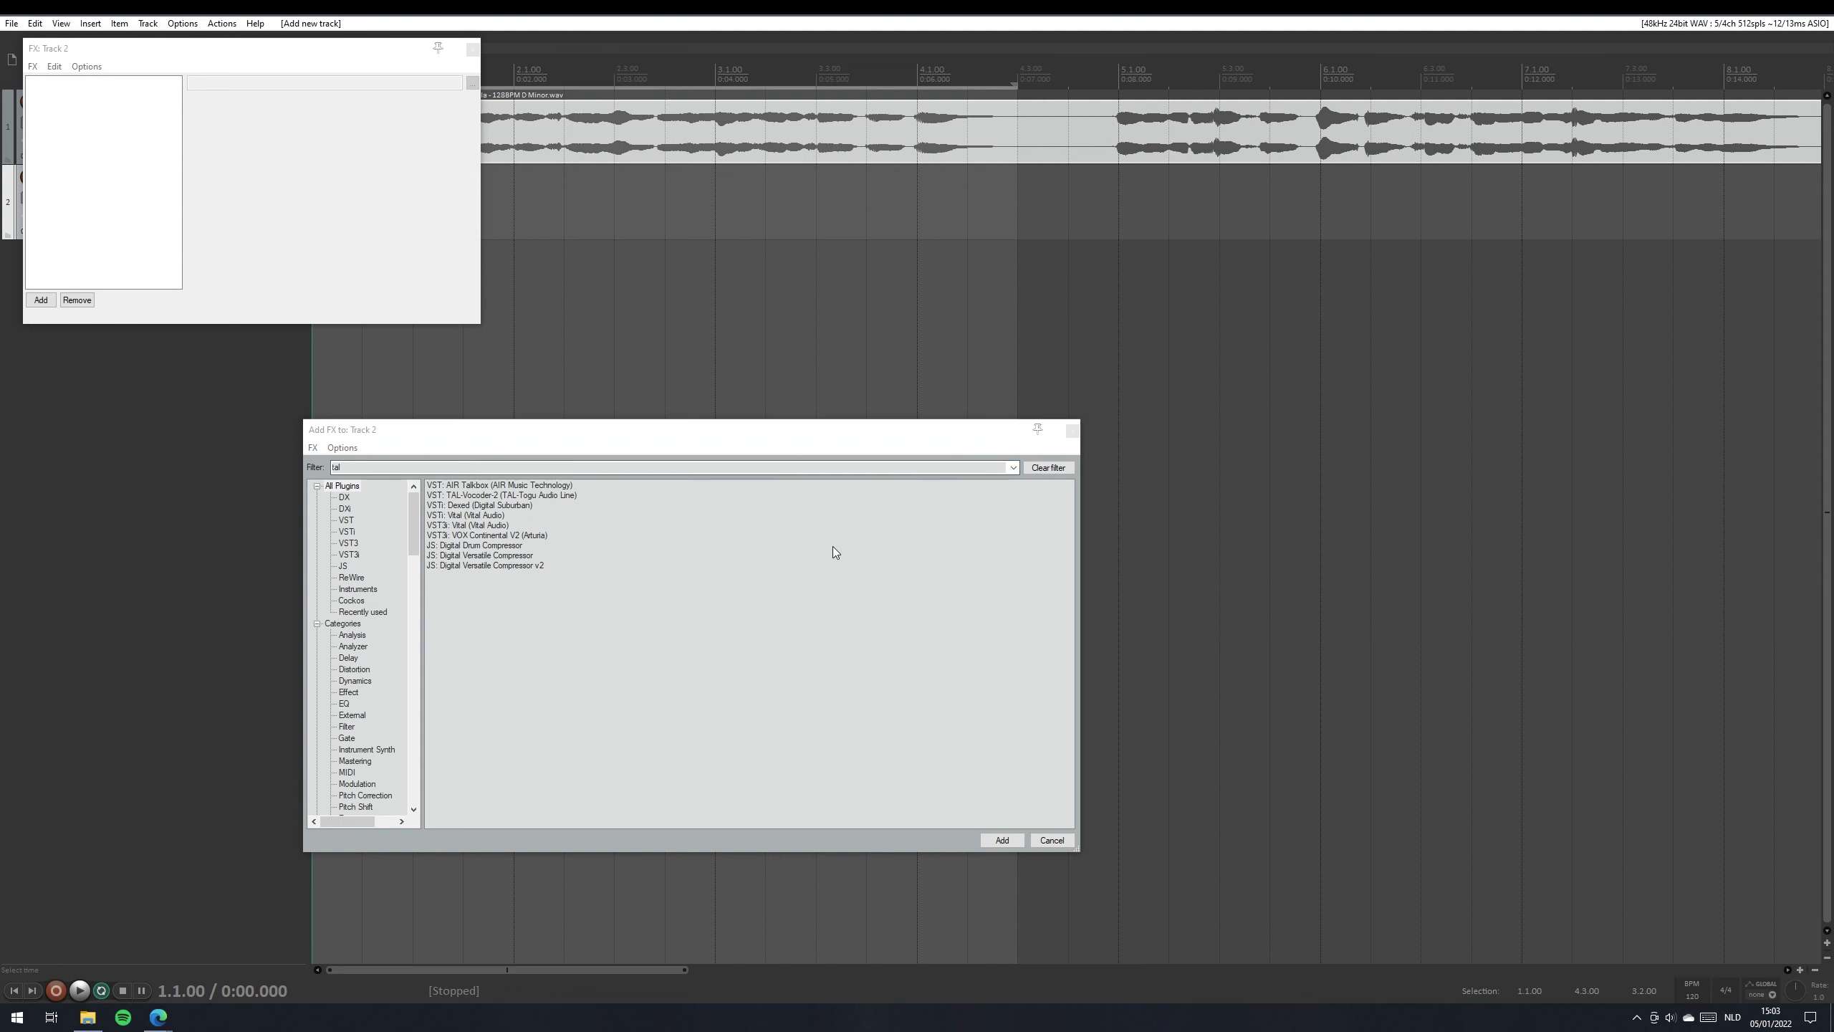
double_click(495, 497)
left_click_drag(368, 46, 715, 311)
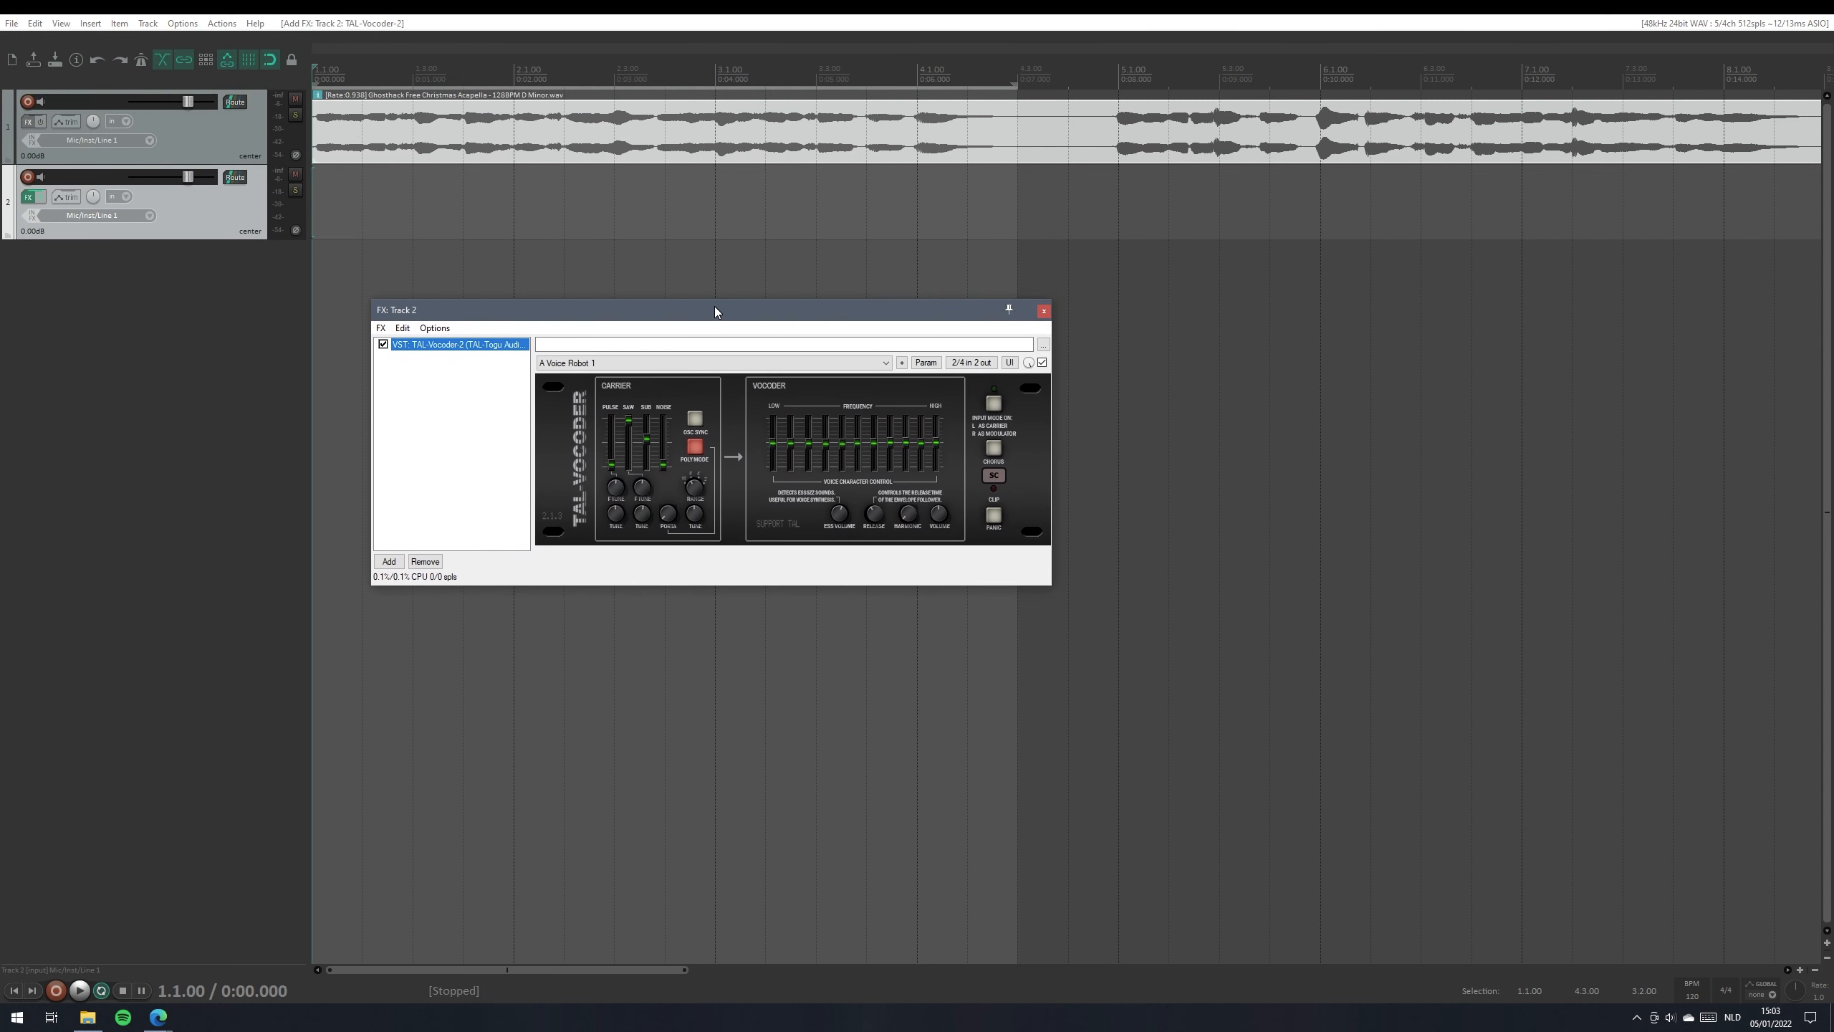
Play the acapella track from the start without the vocoder applied
left_click(215, 222)
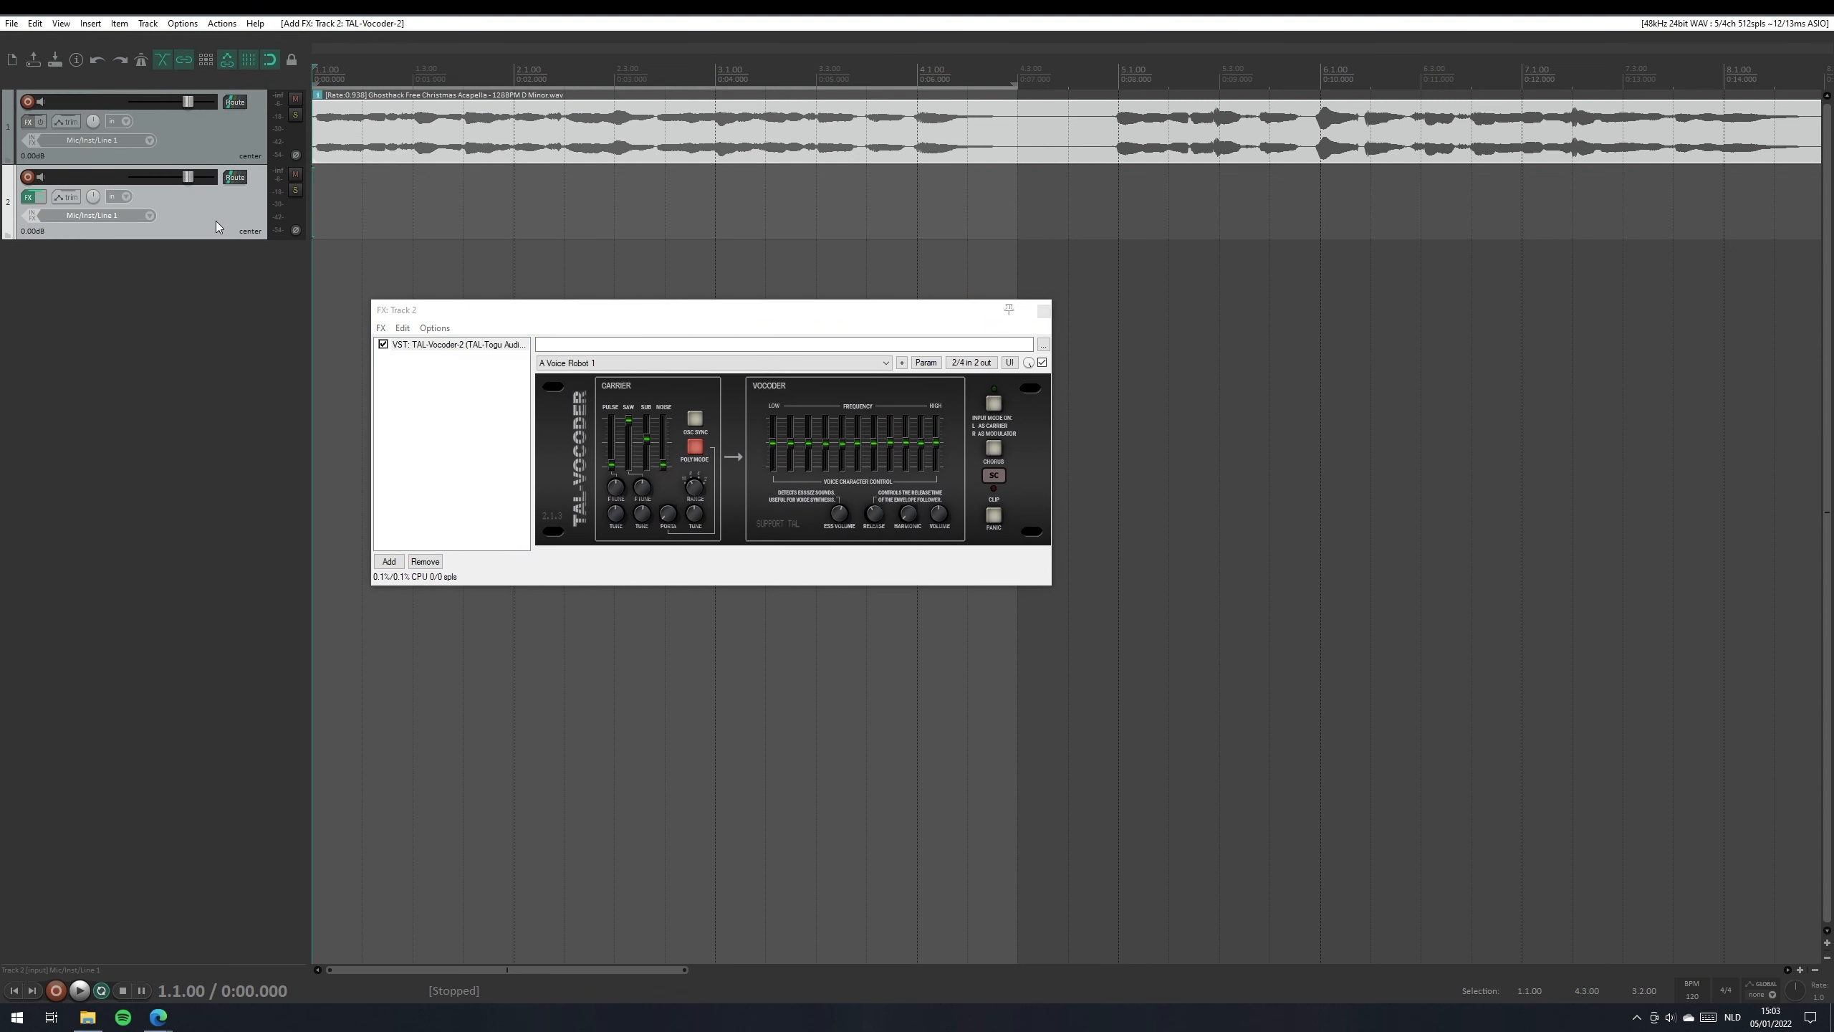
left_click(215, 139)
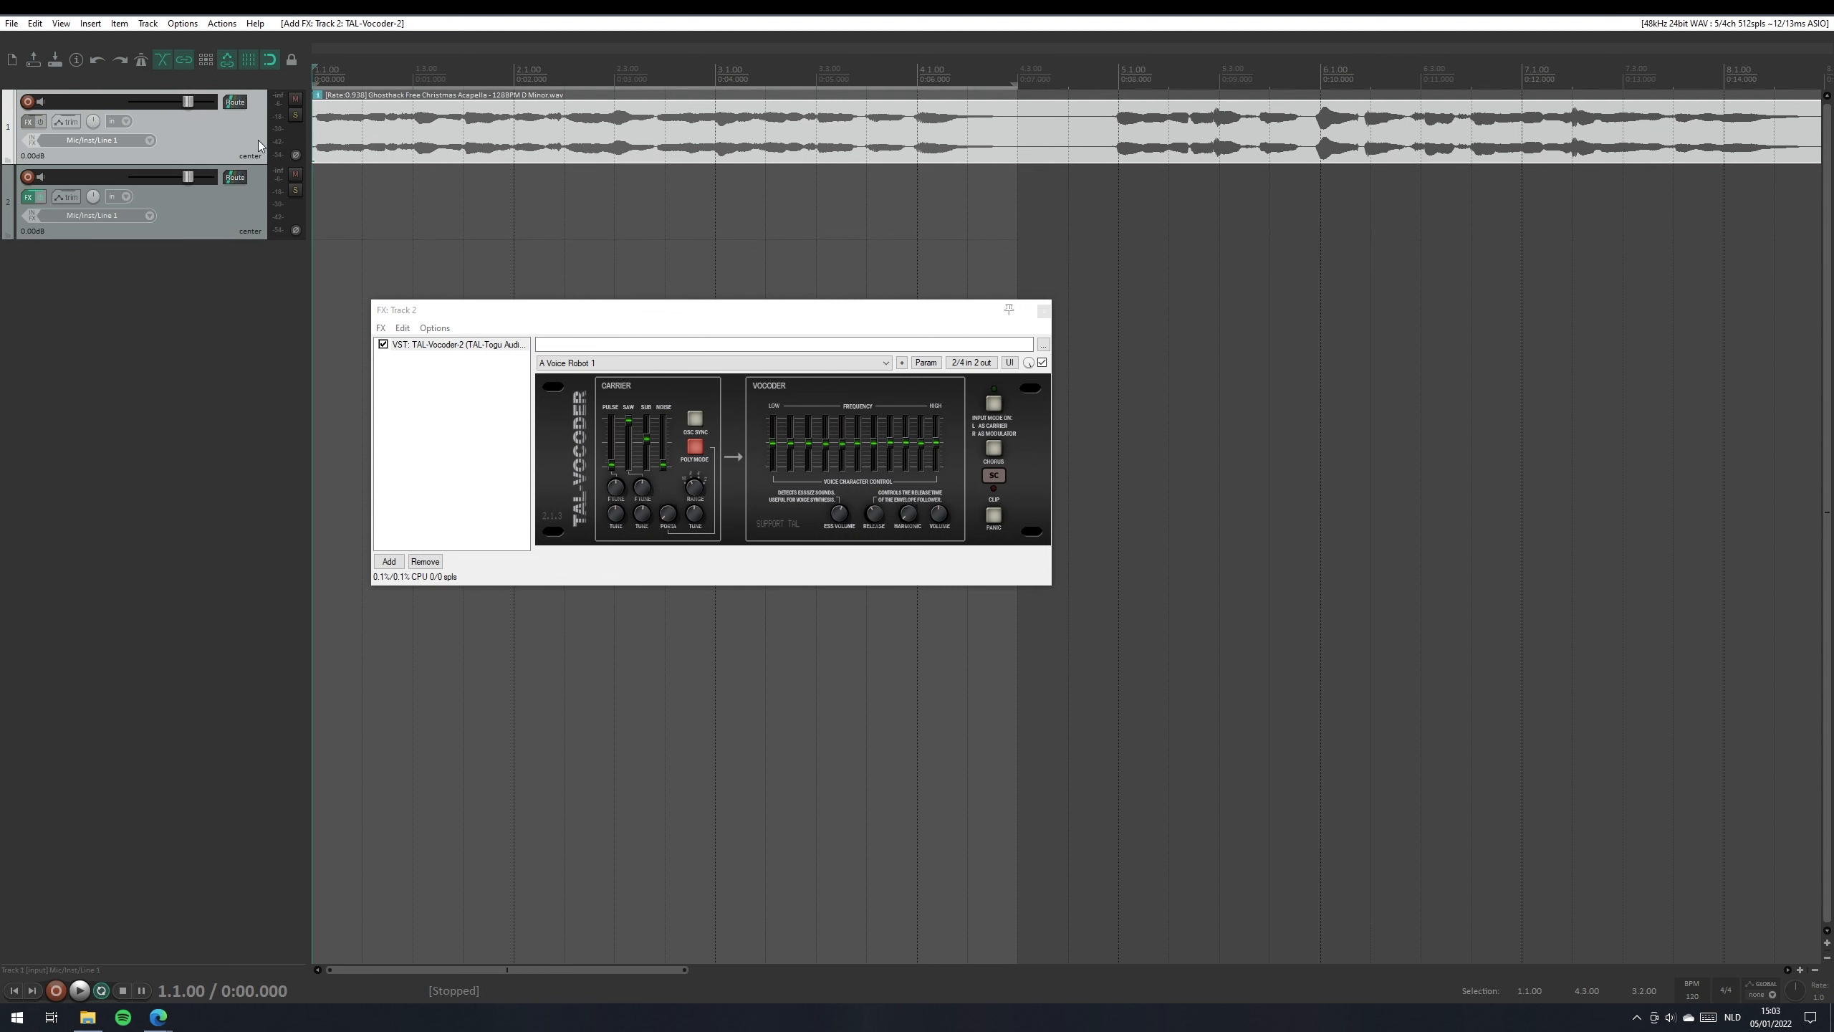
key("space")
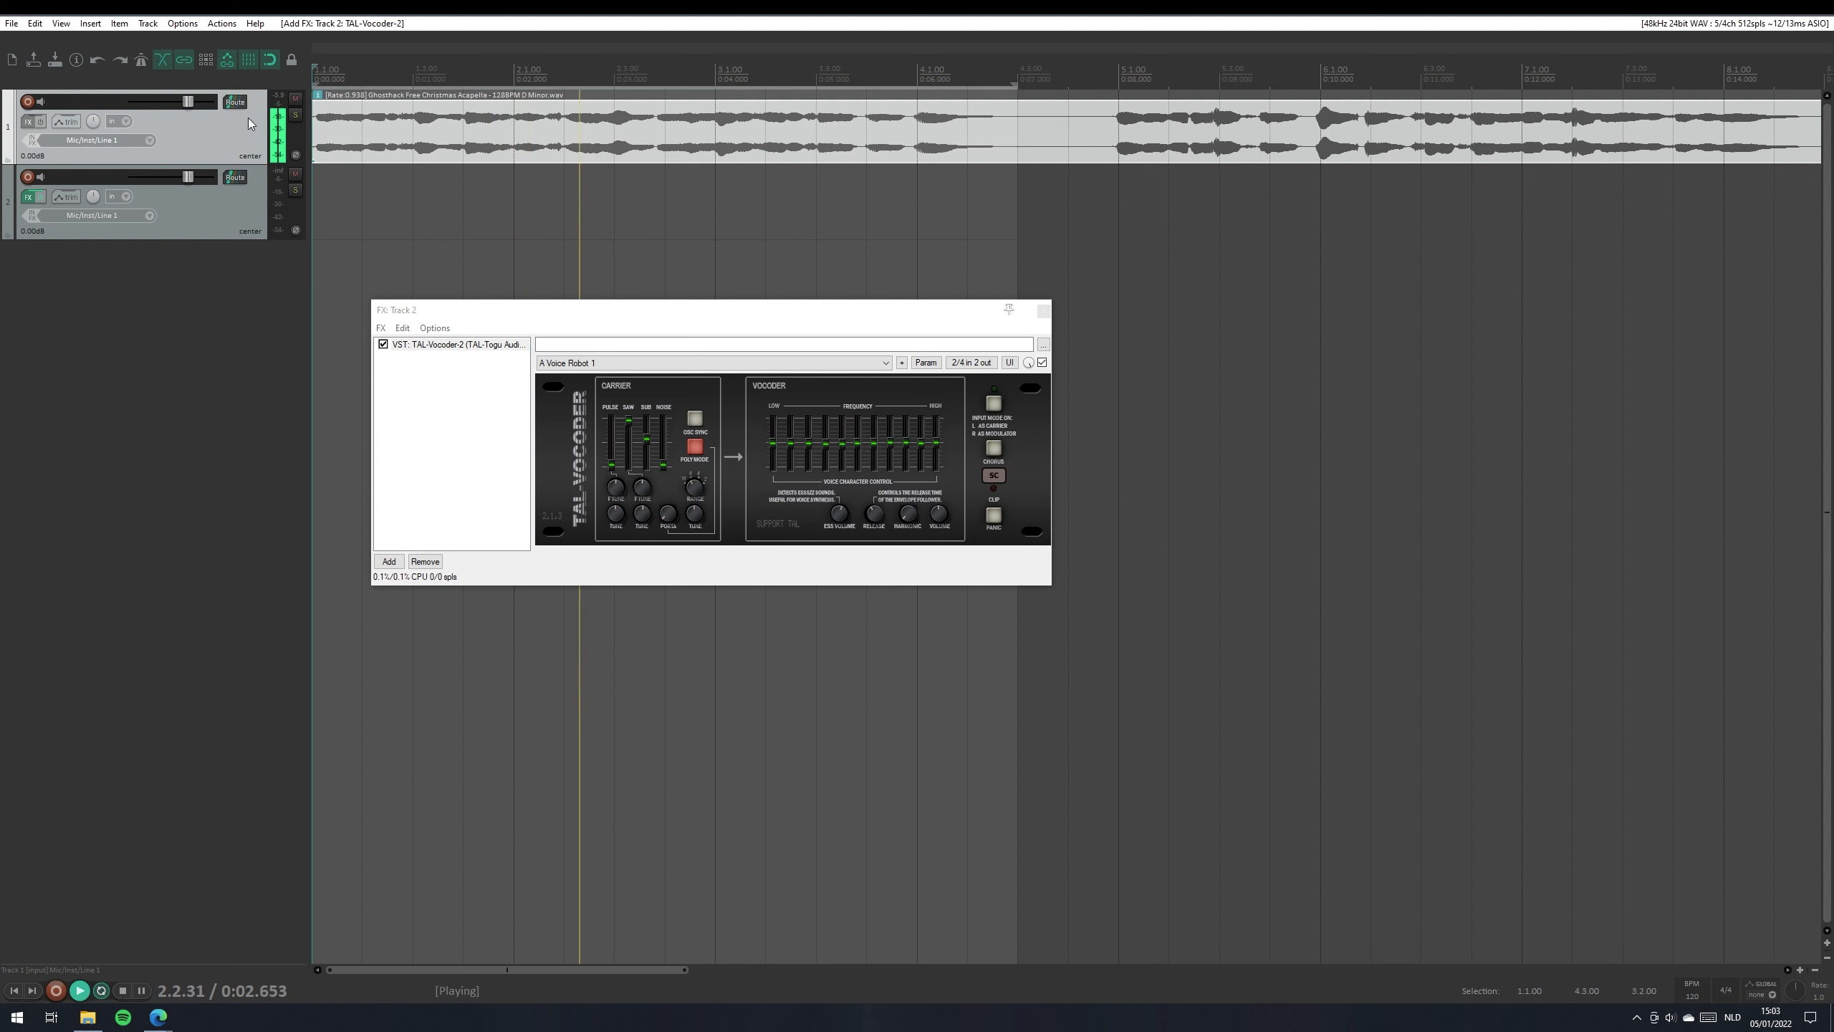
key("space")
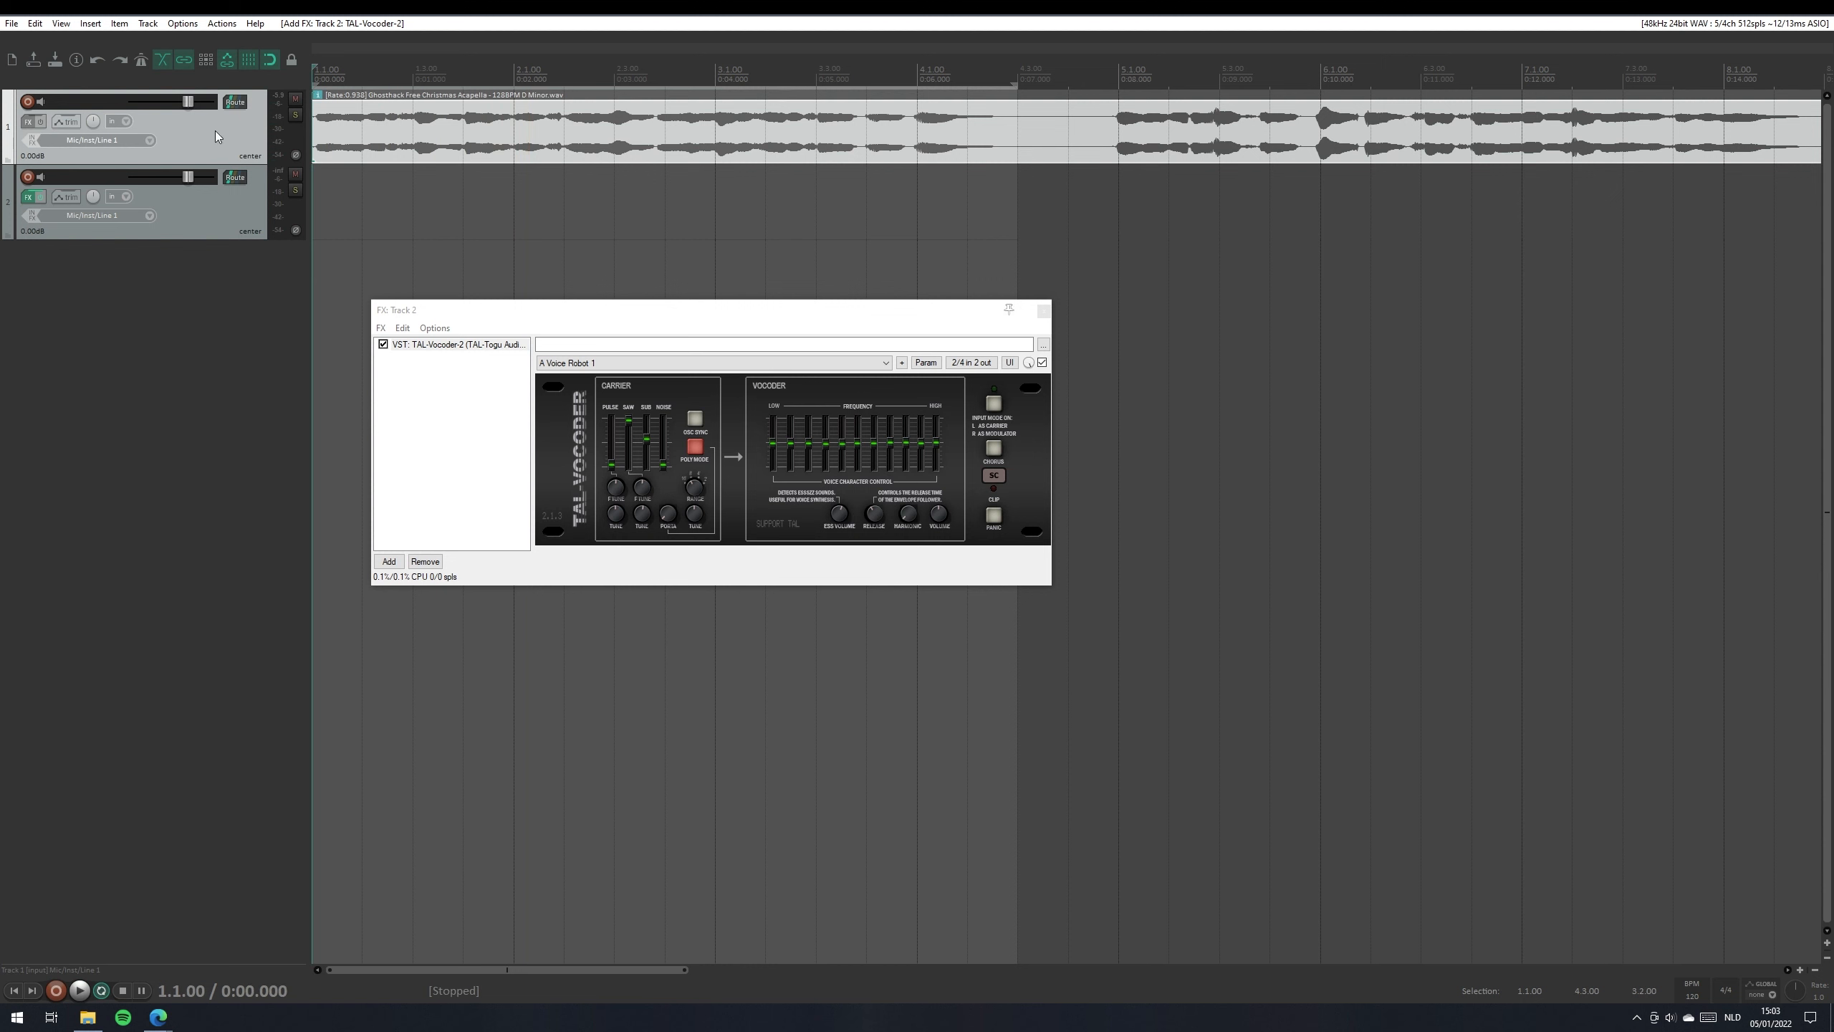
Nest the acapella track as a child of the TAL-Vocoder-2 track and play the project
left_click_drag(215, 132, 233, 208)
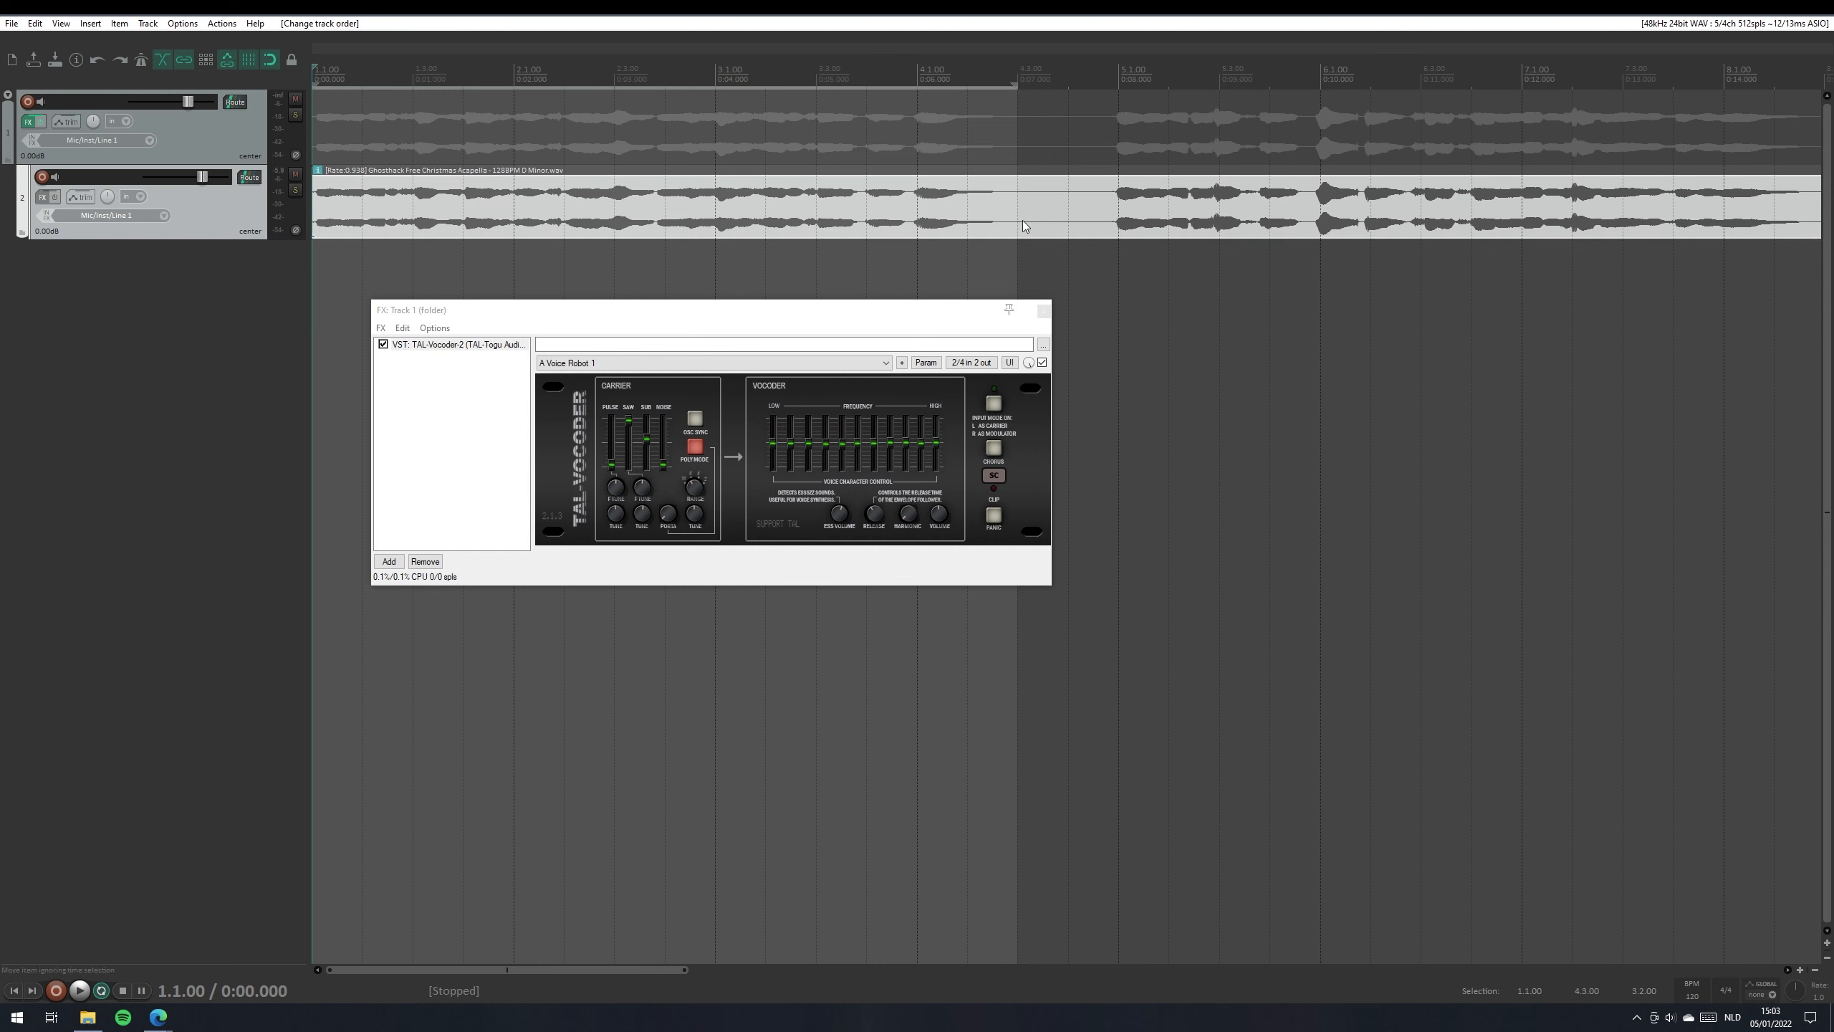
left_click(232, 146)
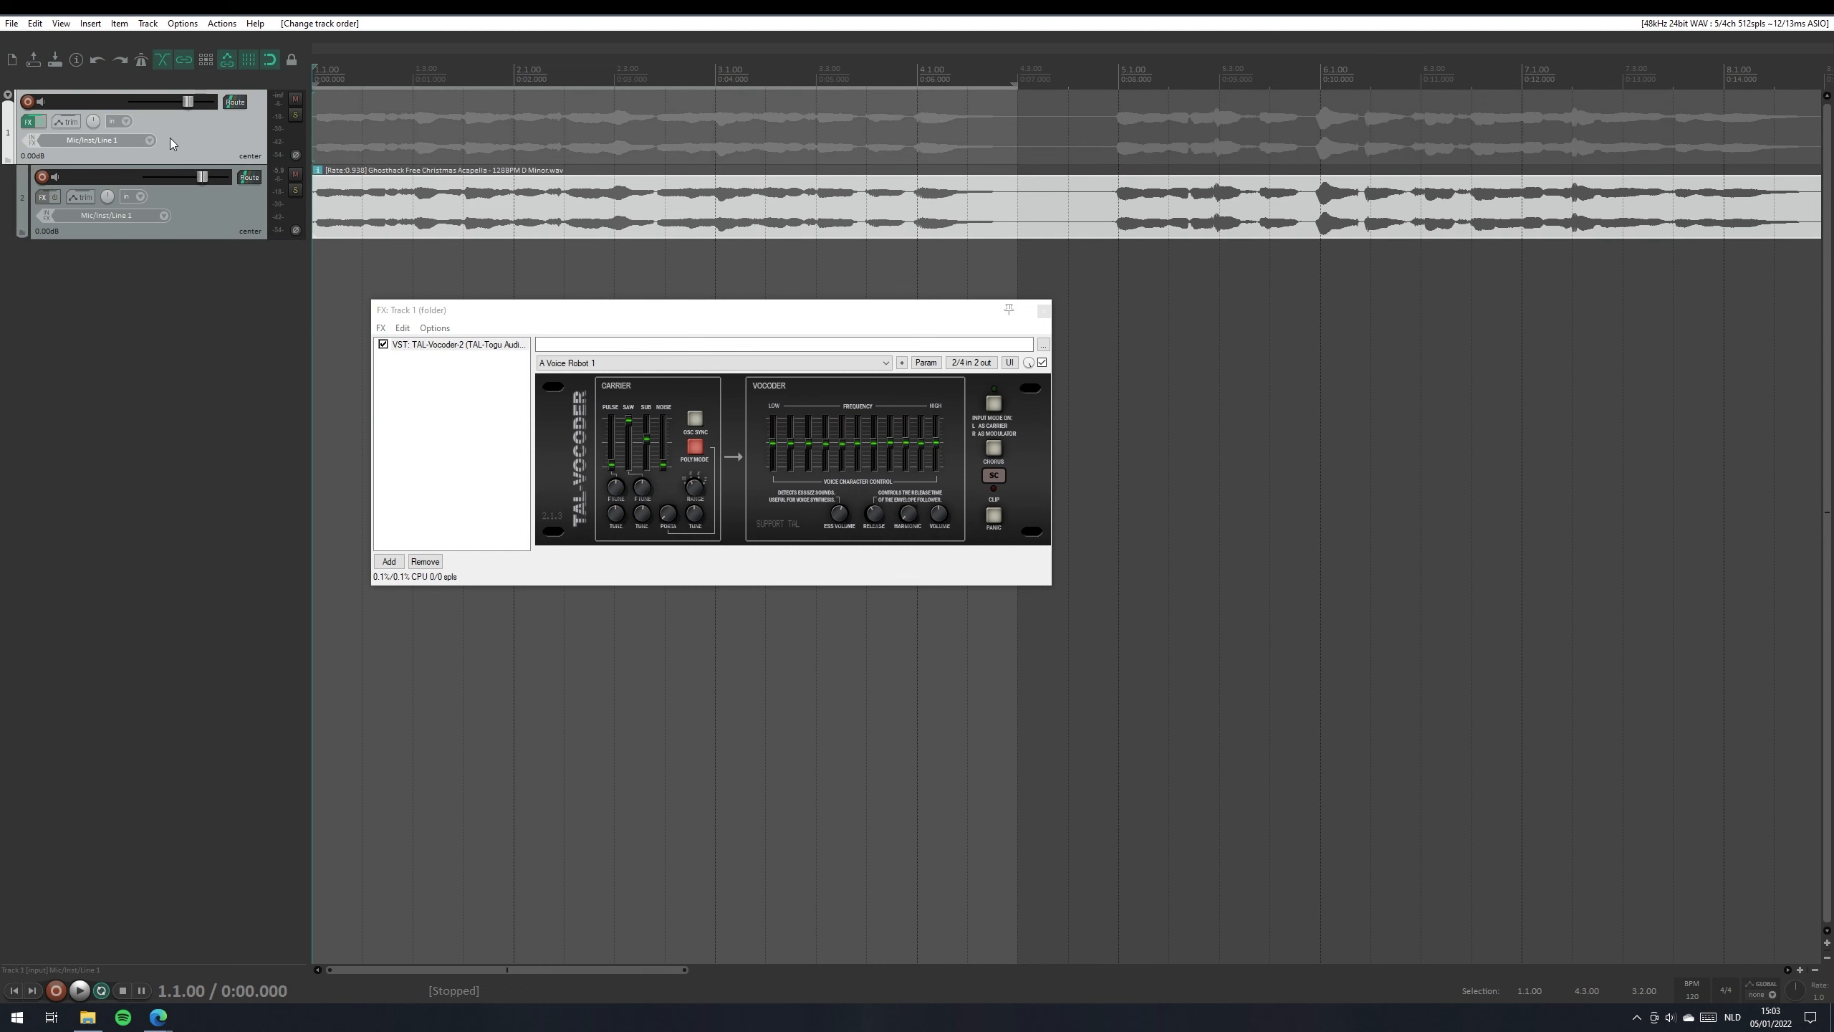
key("space")
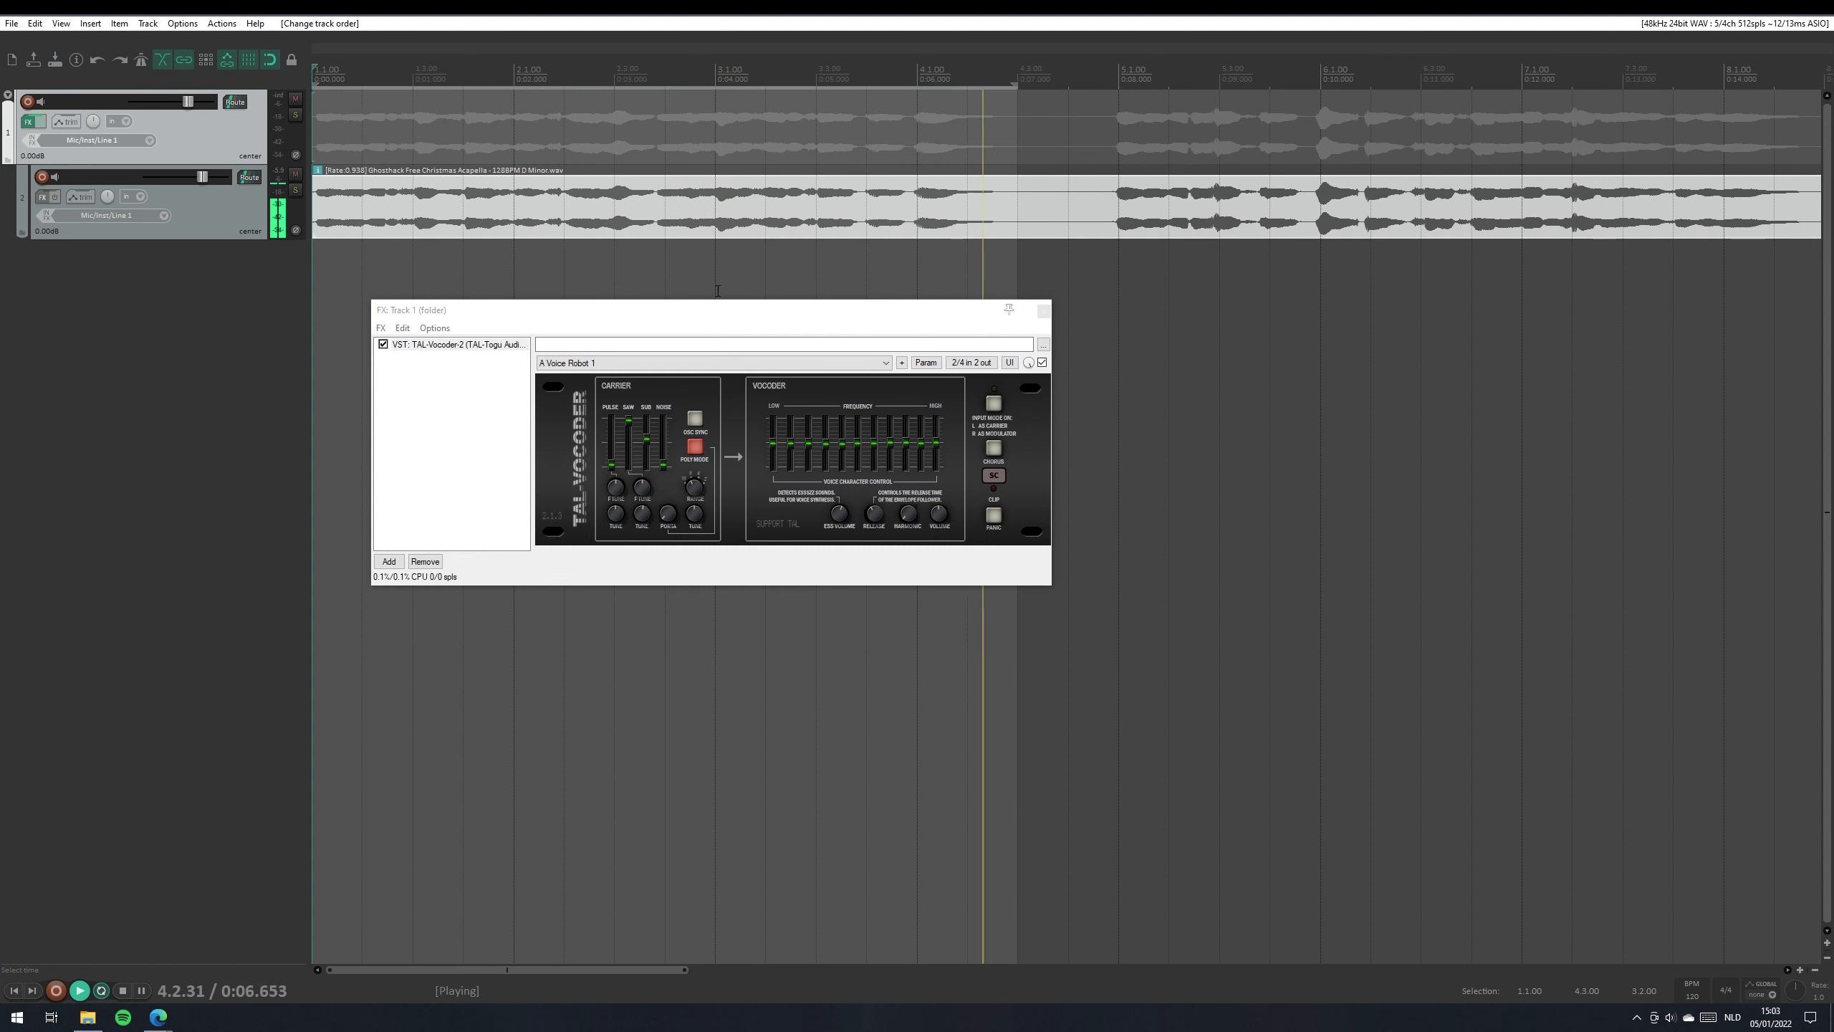
key("space")
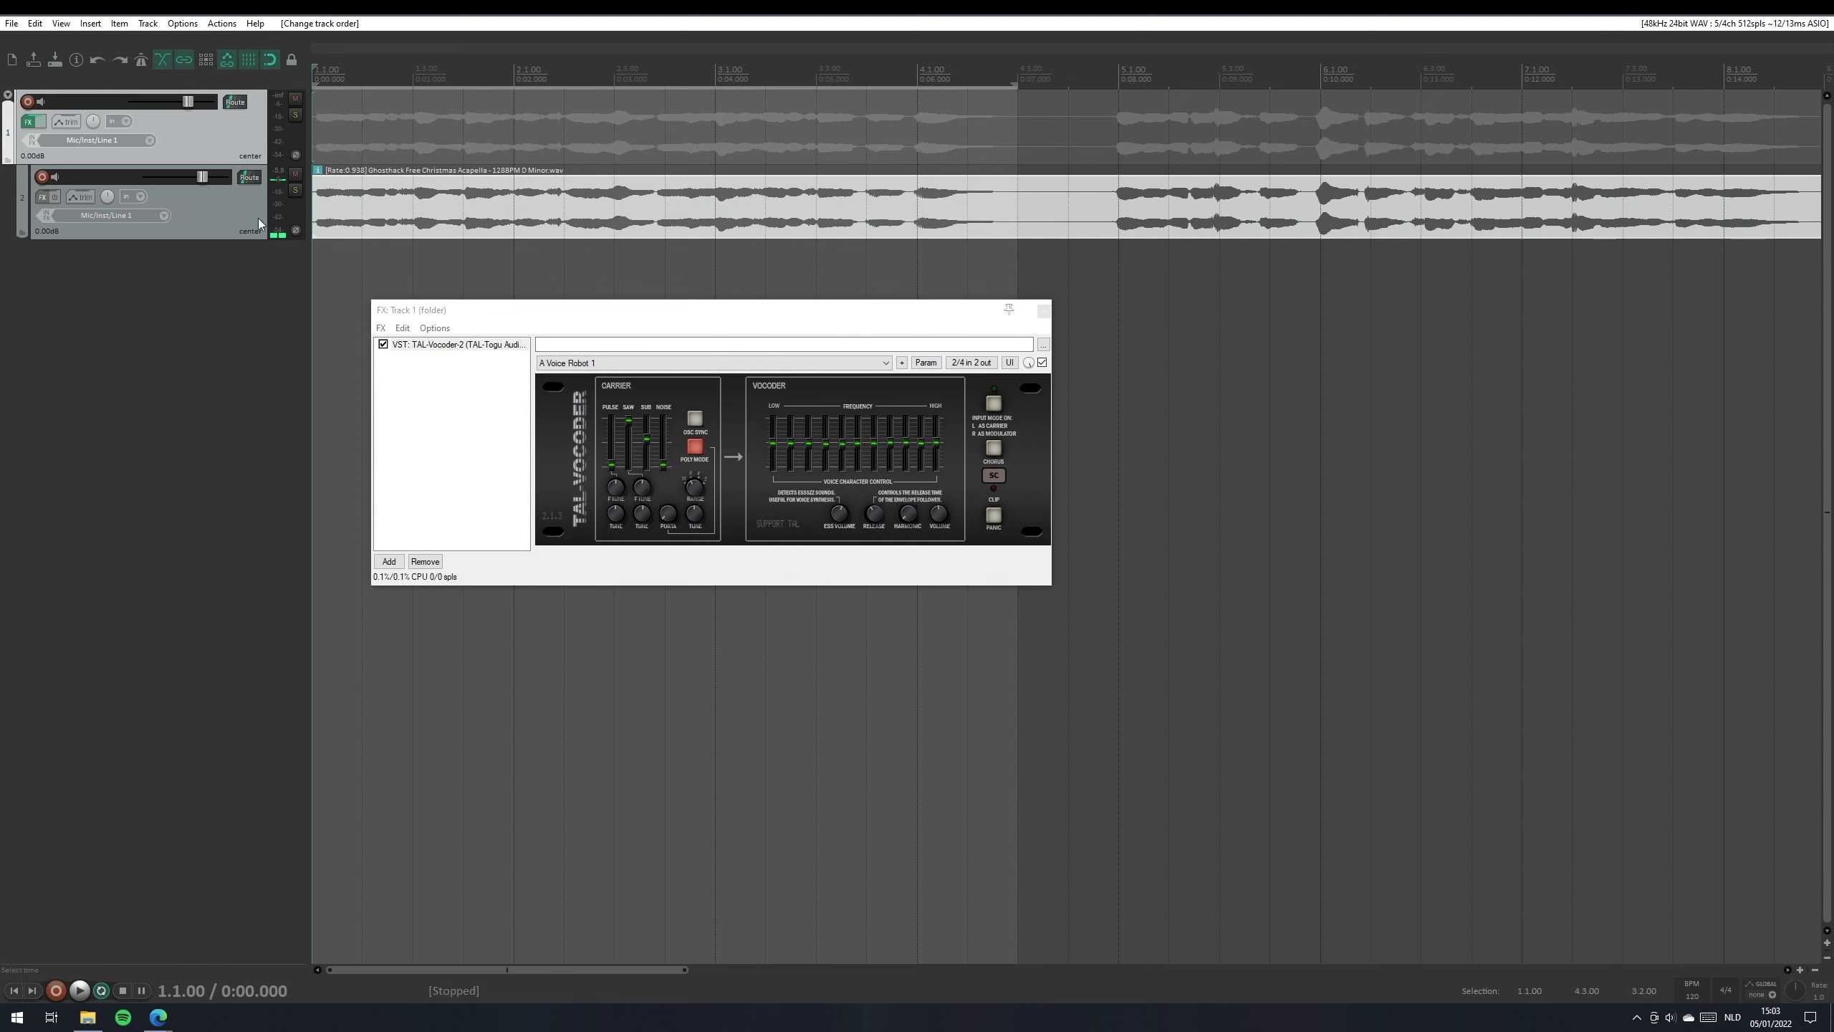
Set the vocoder folder track's input to MPKmini2 MIDI on all channels and arm the track for recording
right_click(275, 128)
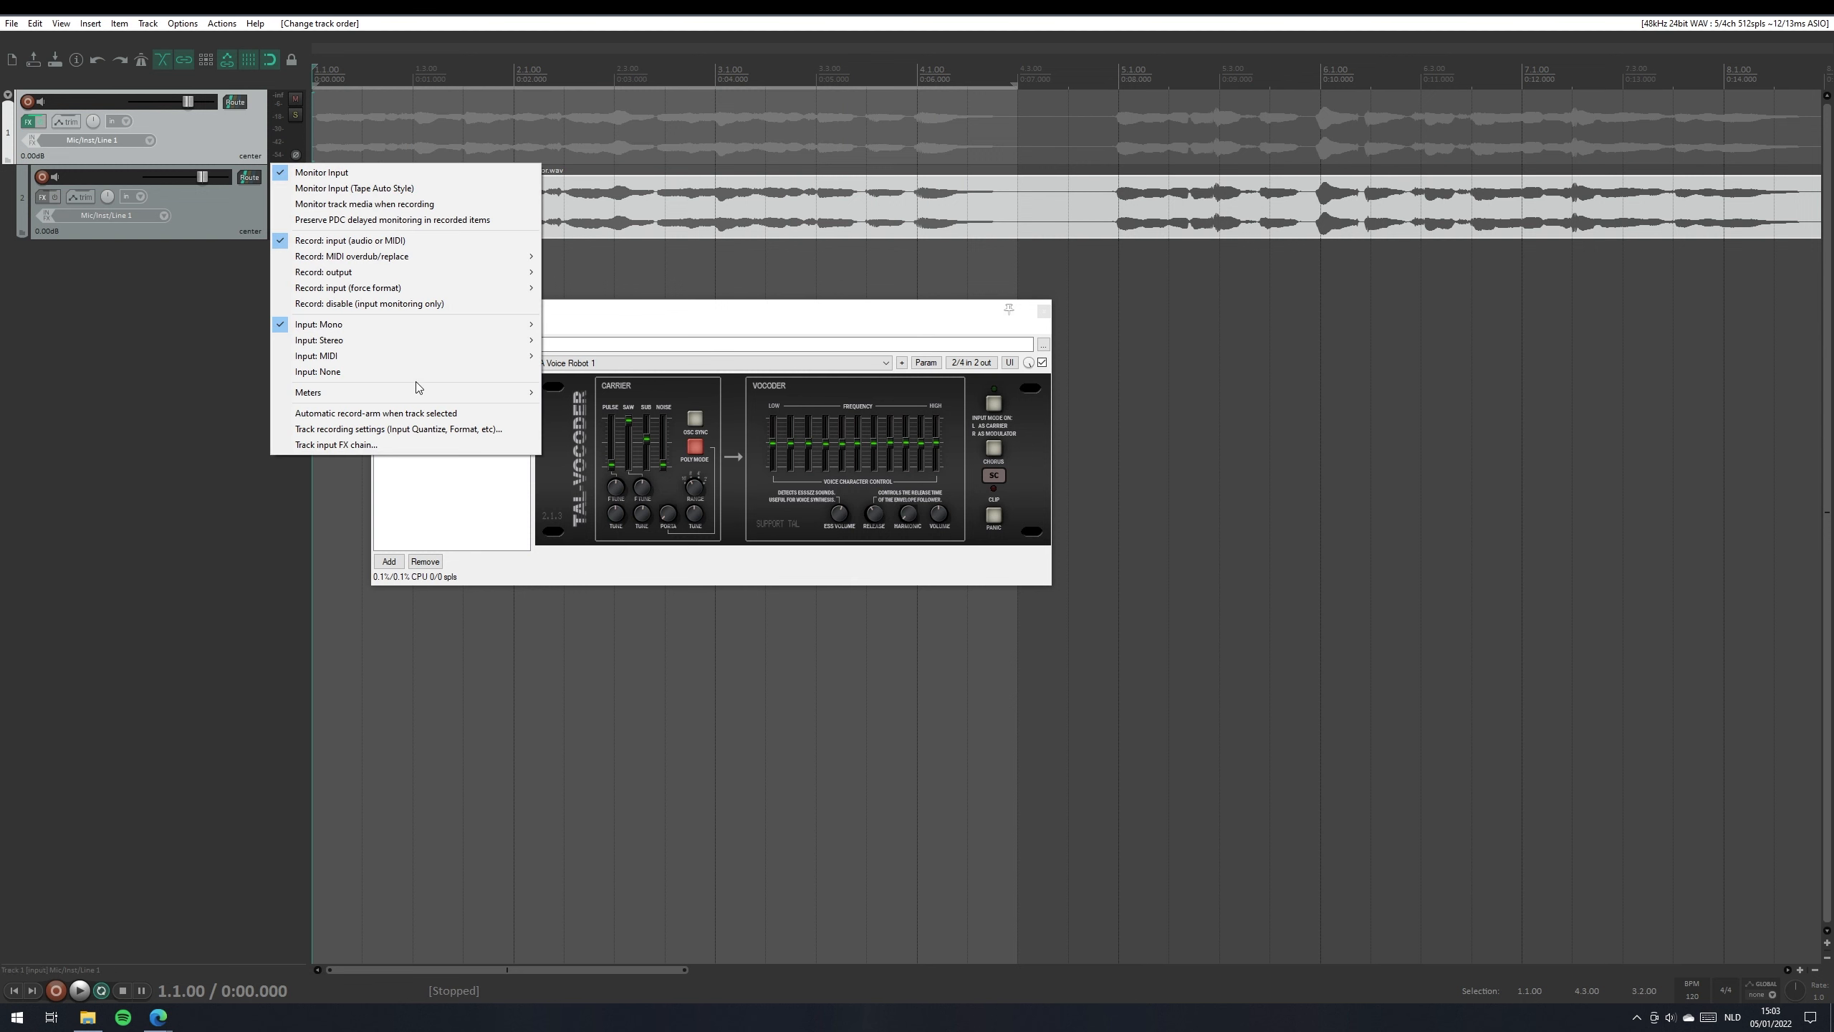
mouse_move(465, 358)
mouse_move(598, 354)
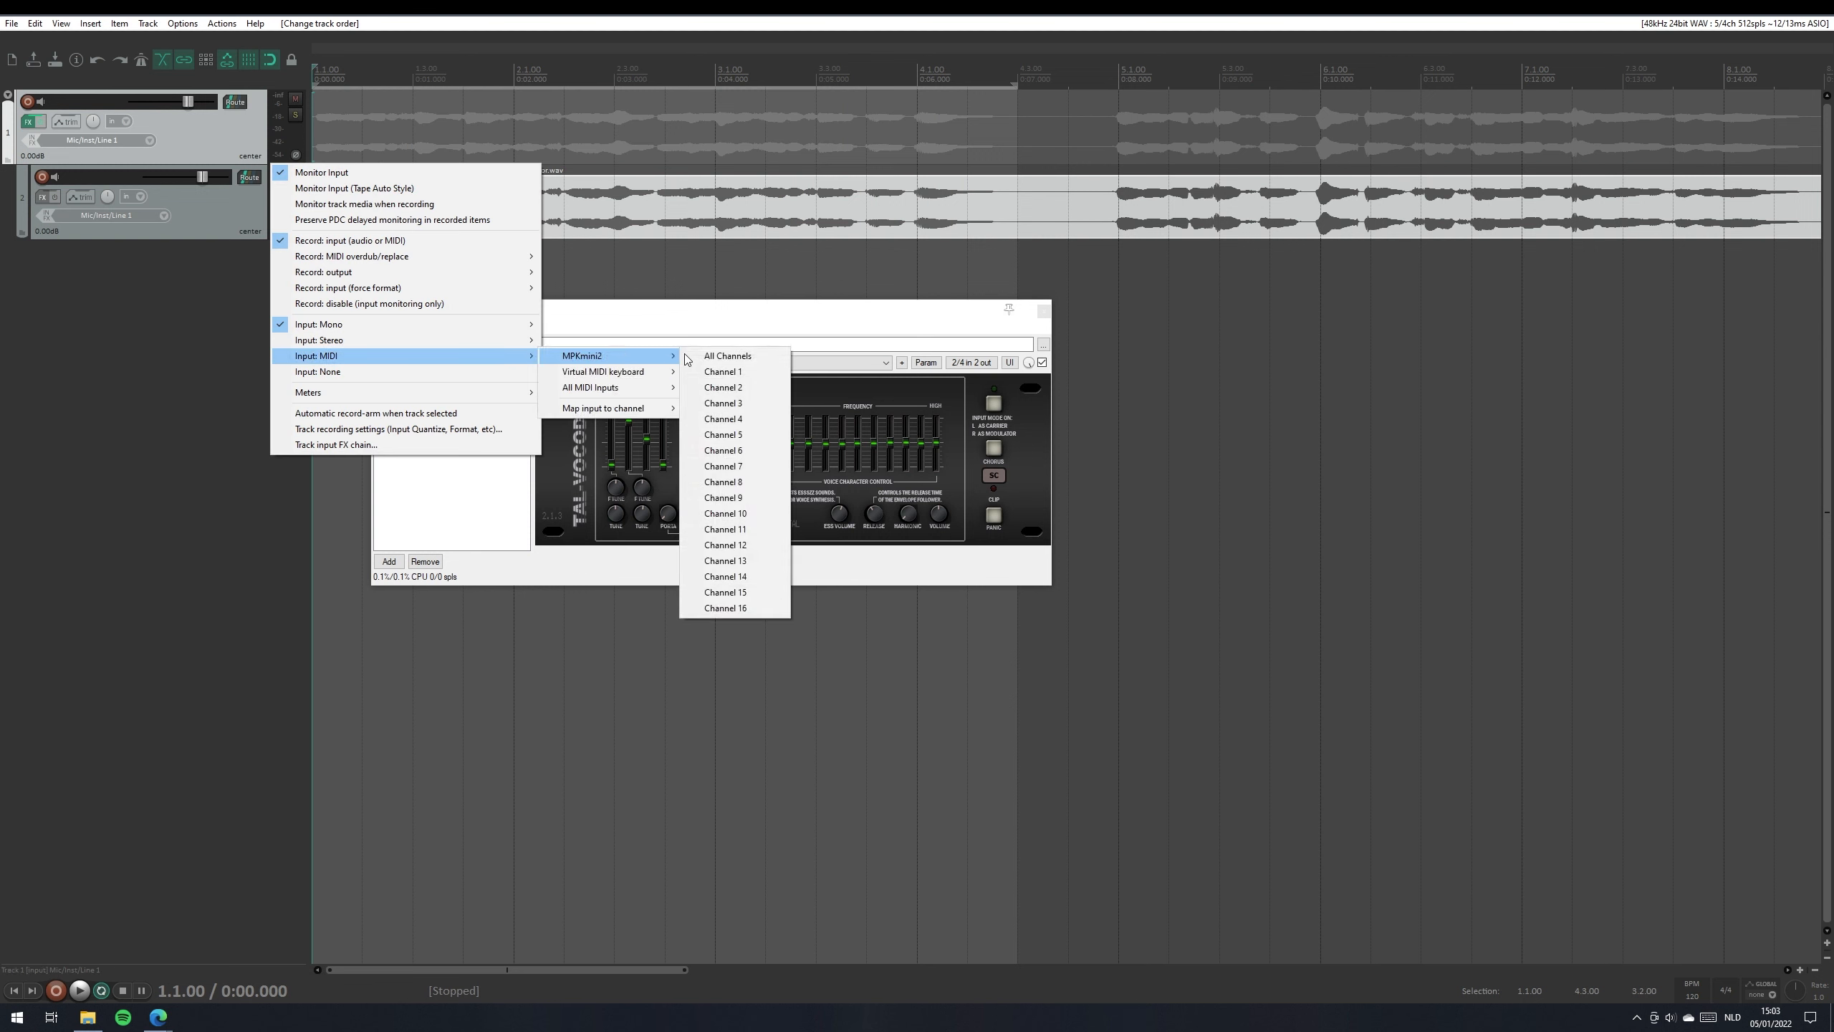
left_click(726, 356)
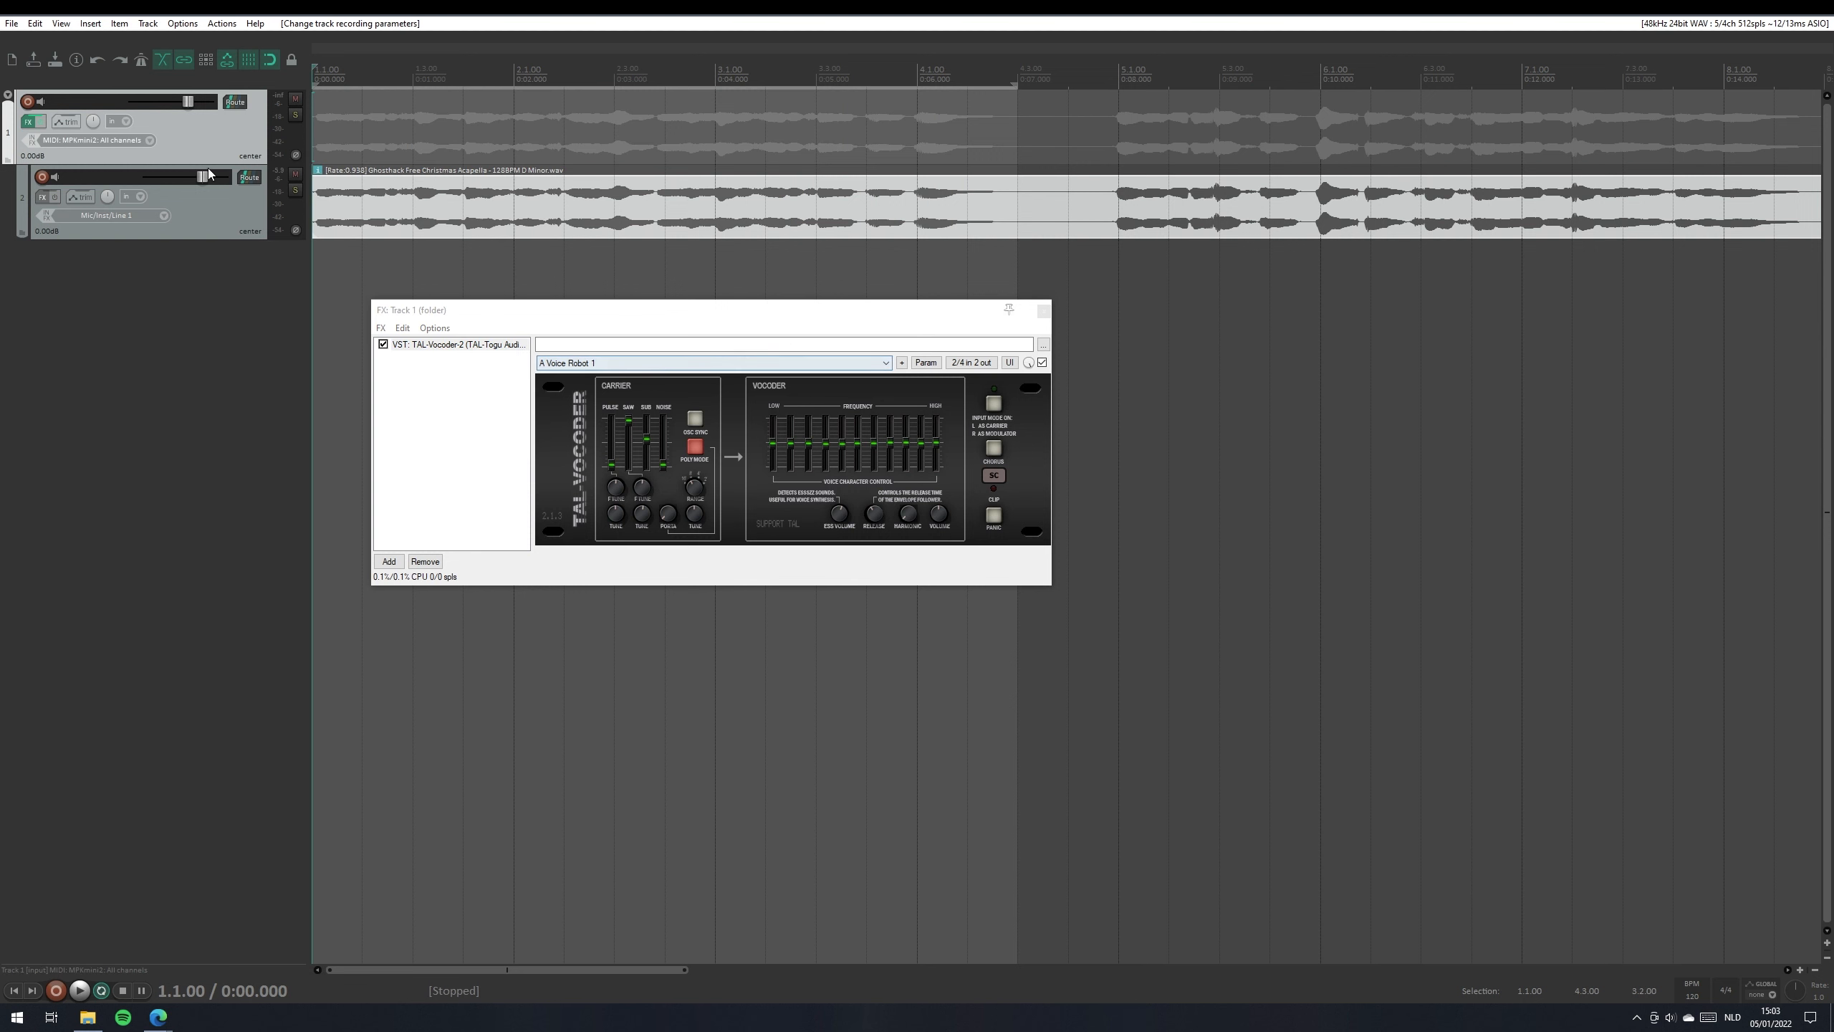
left_click(28, 102)
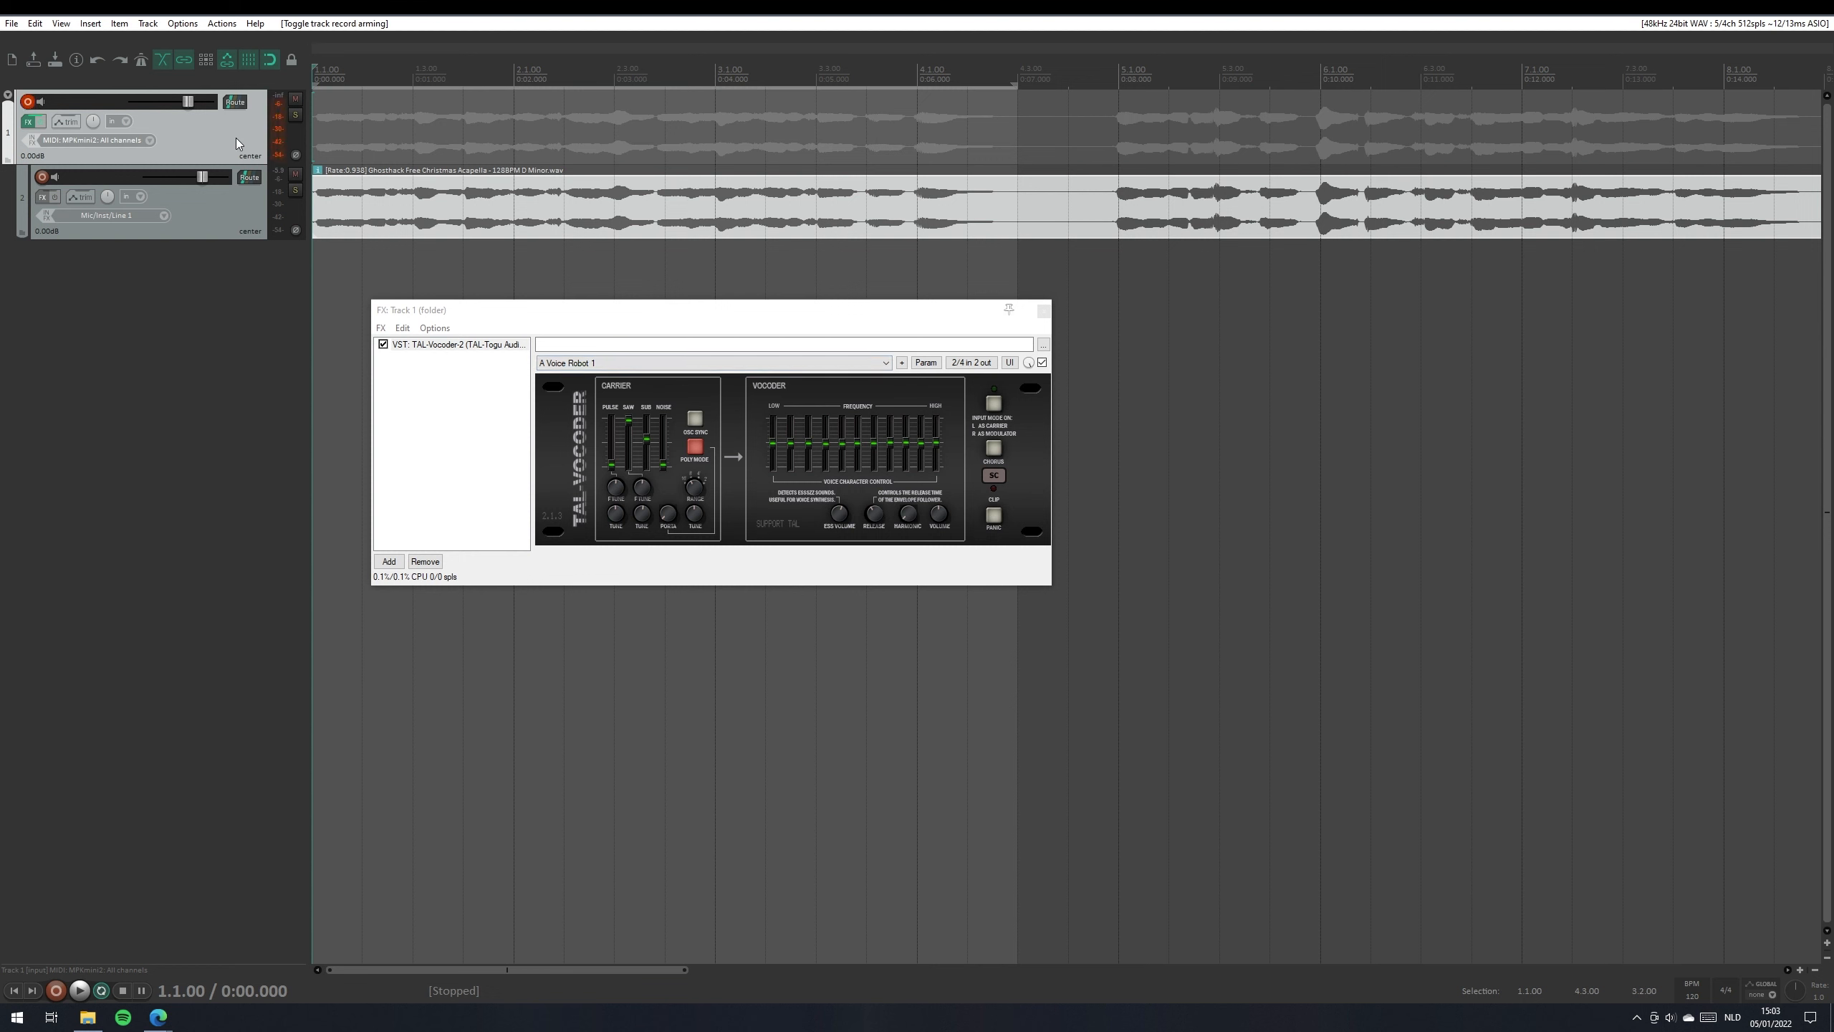
Lower the acapella track's volume to -7.67 dB and play the vocoded vocal to test the level
key("space")
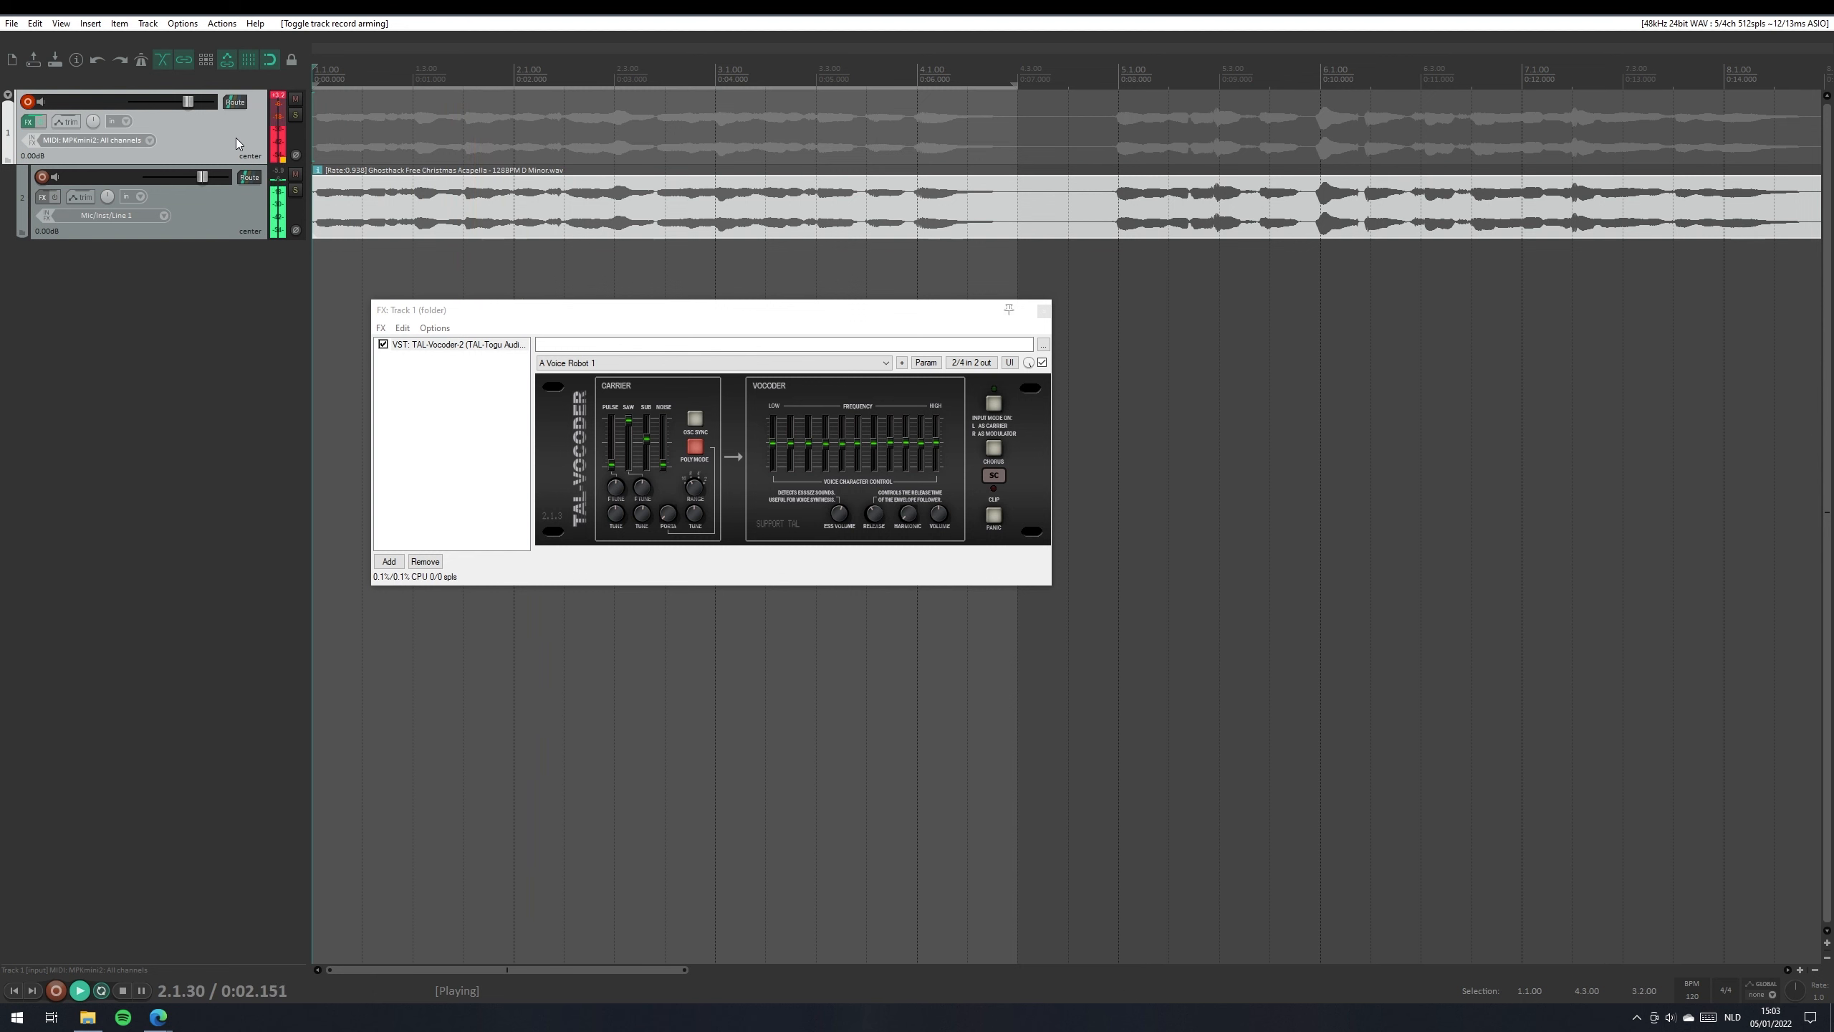
key("space")
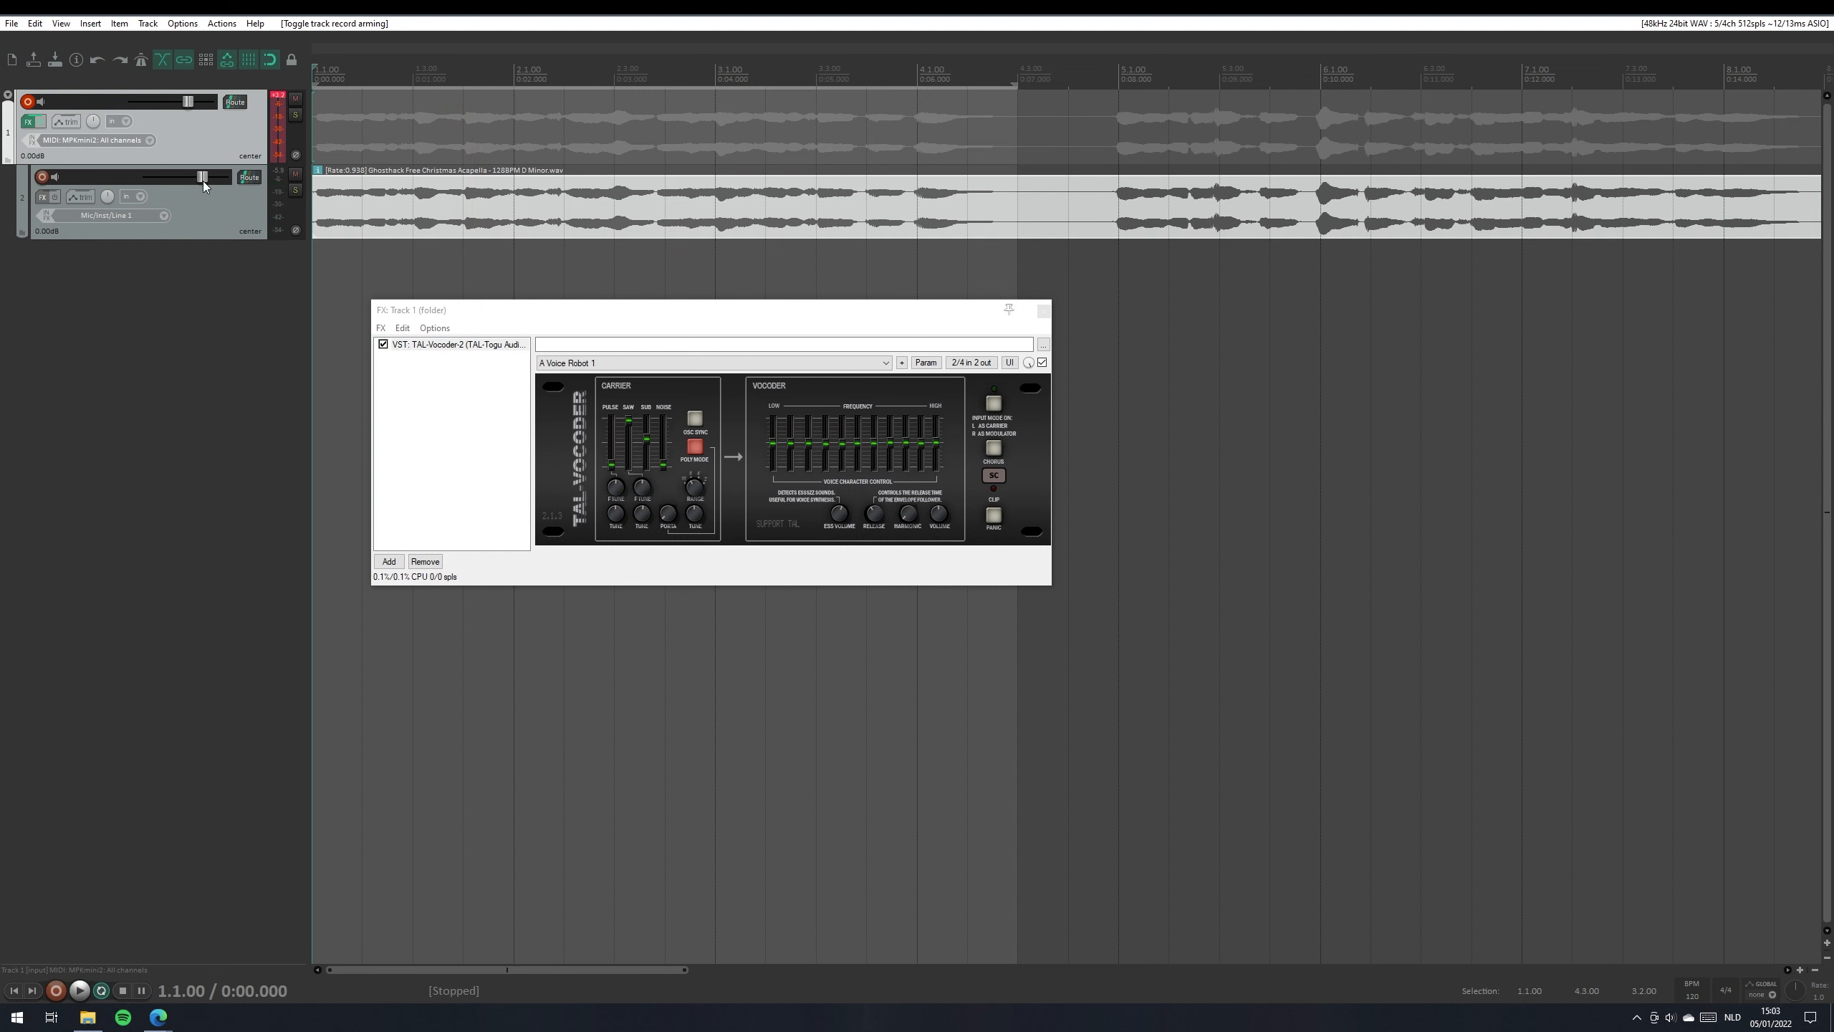
left_click_drag(203, 181, 191, 178)
key("space")
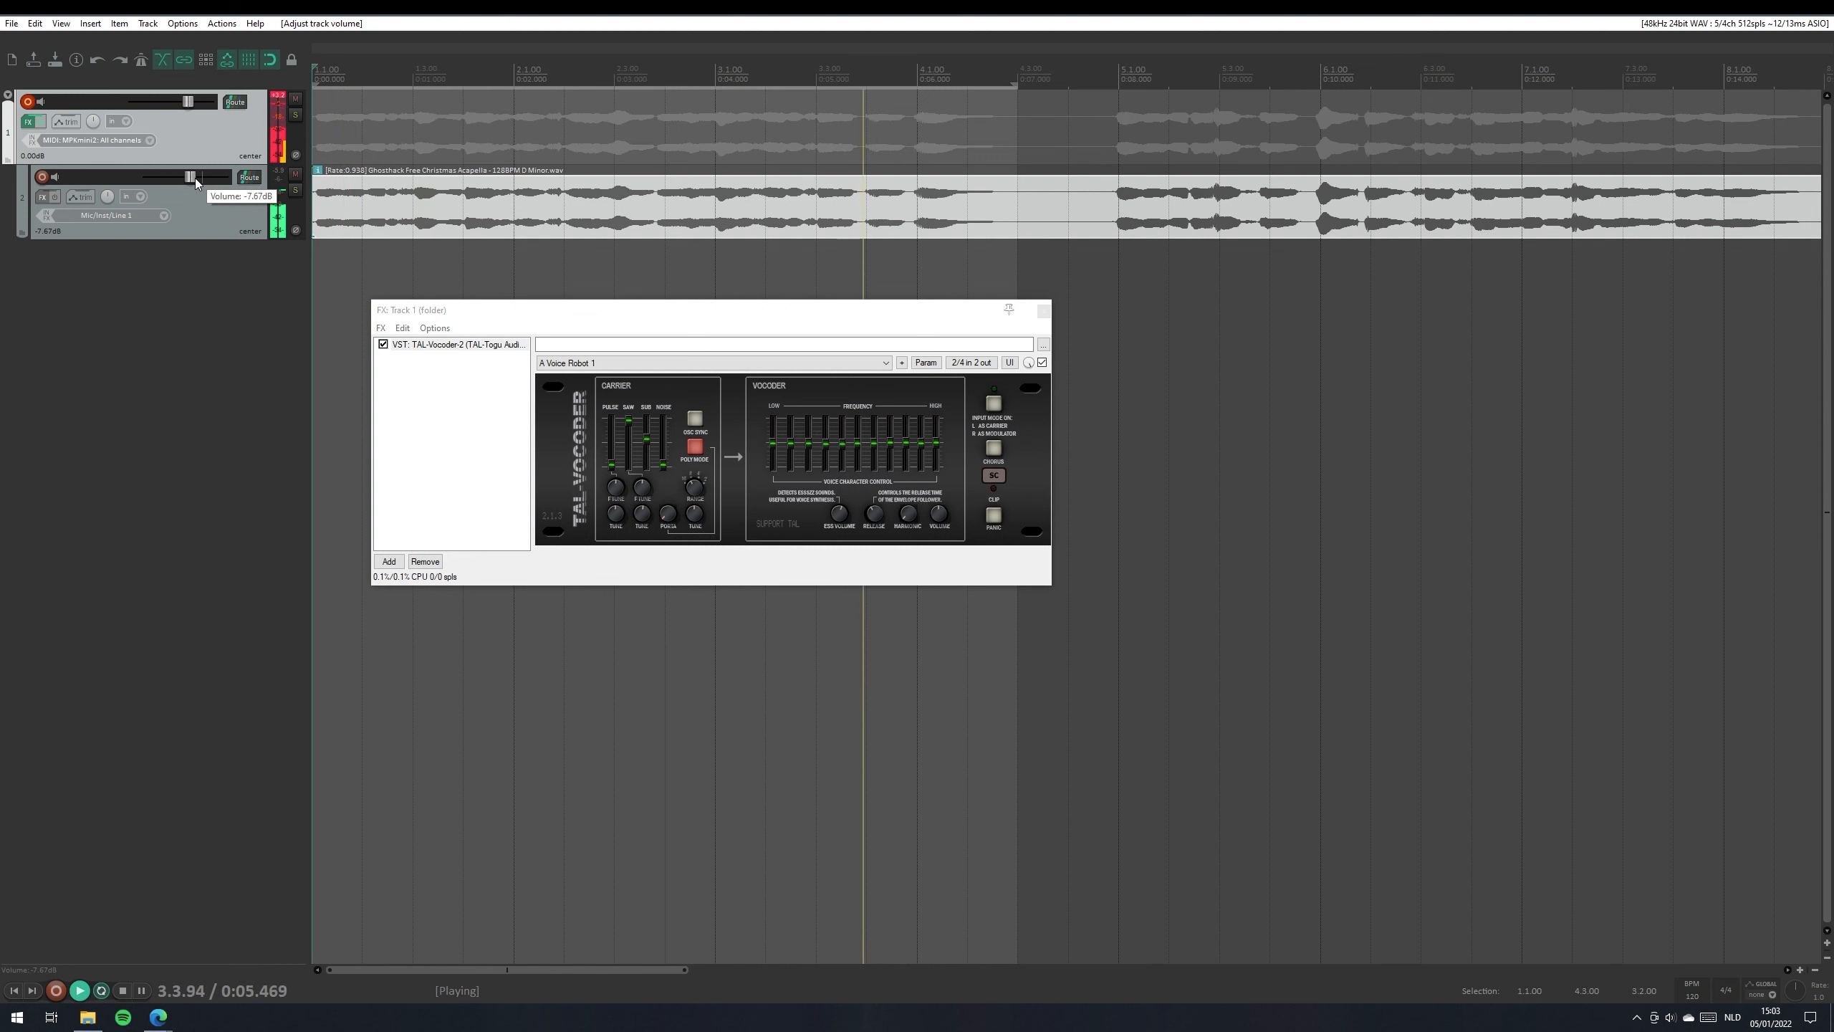
Stop playback, name the vocoder folder track Vocoder and name the acapella track Voice
key("space")
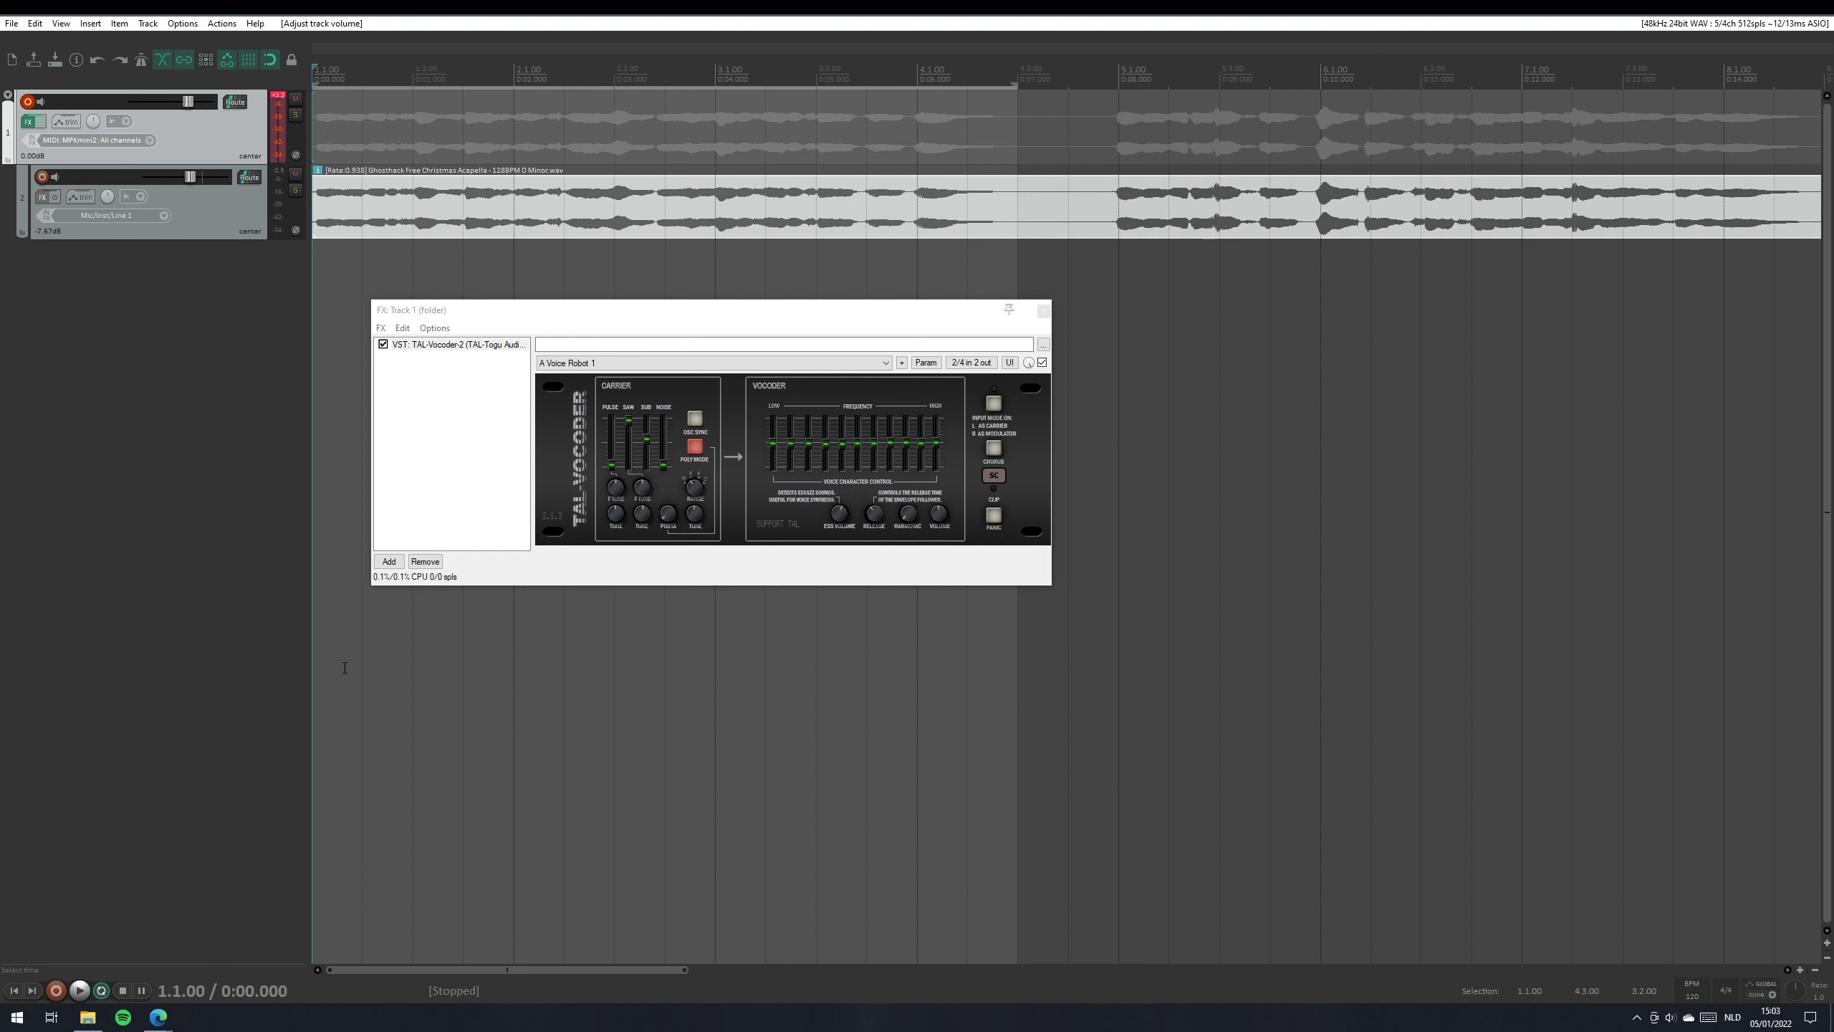
double_click(58, 108)
type("Vocoder")
key("Return")
double_click(94, 178)
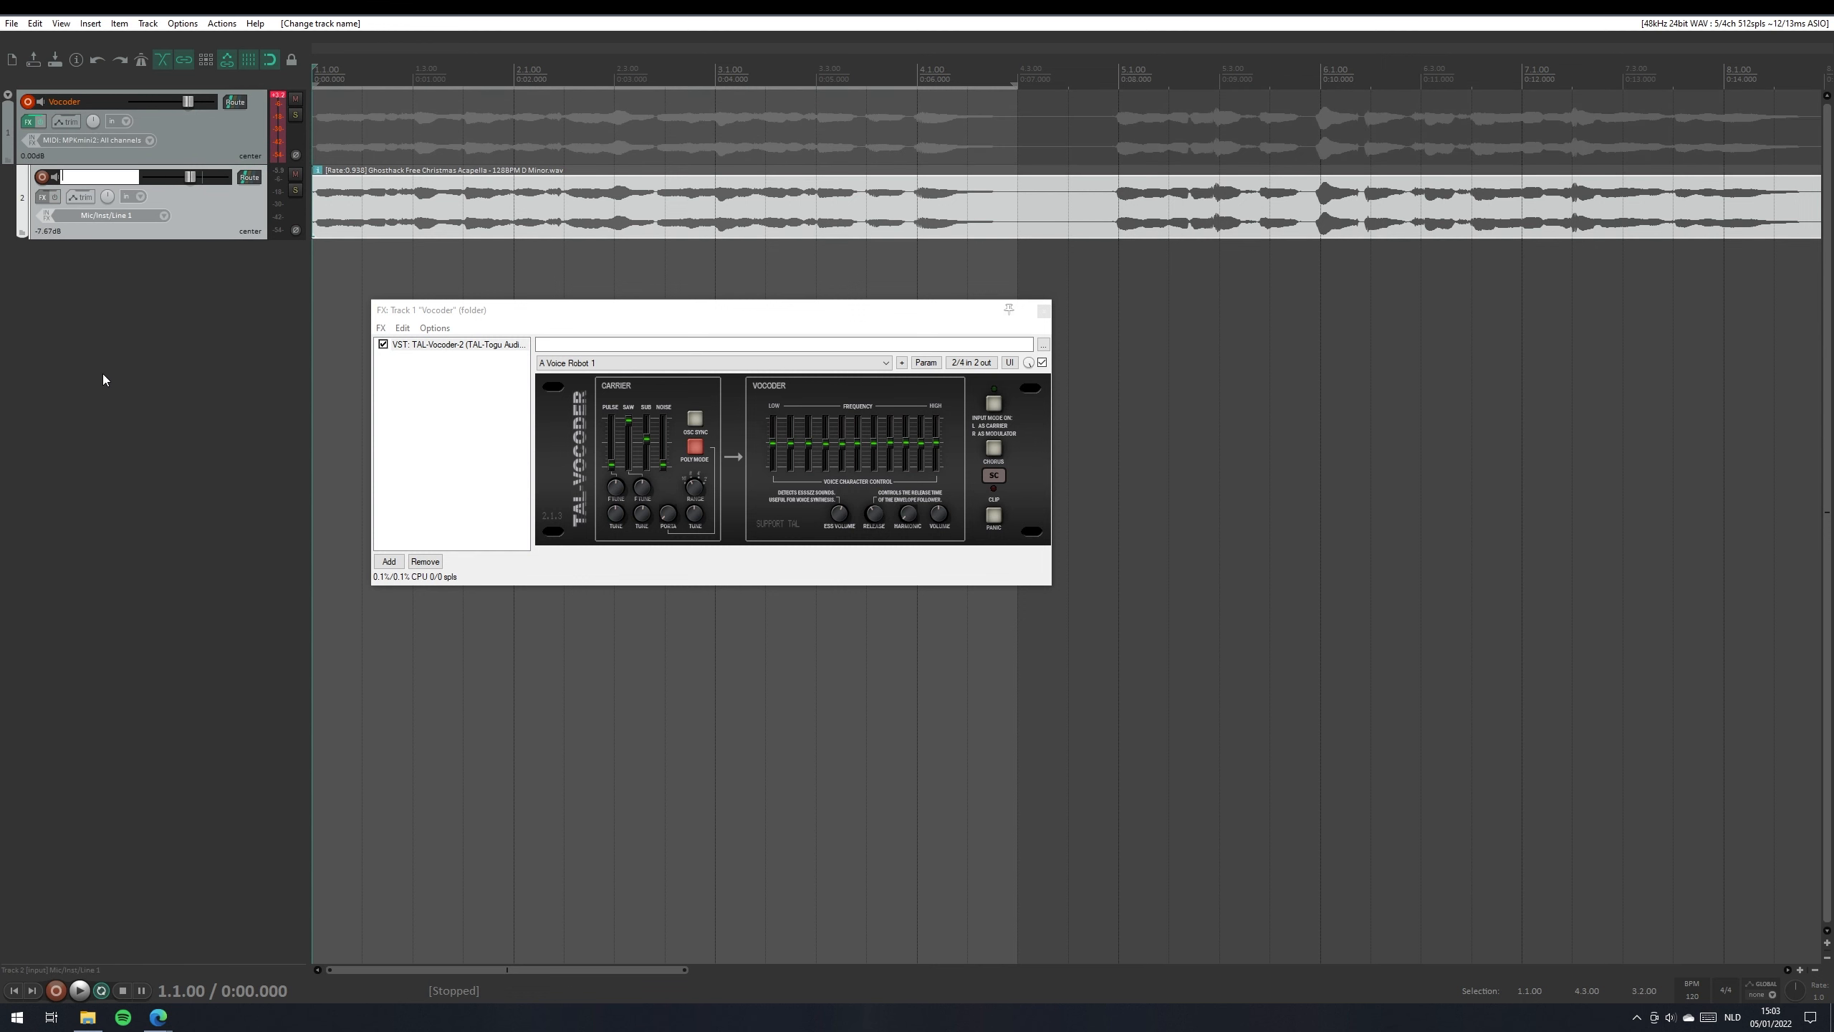
key("Return")
right_click(278, 207)
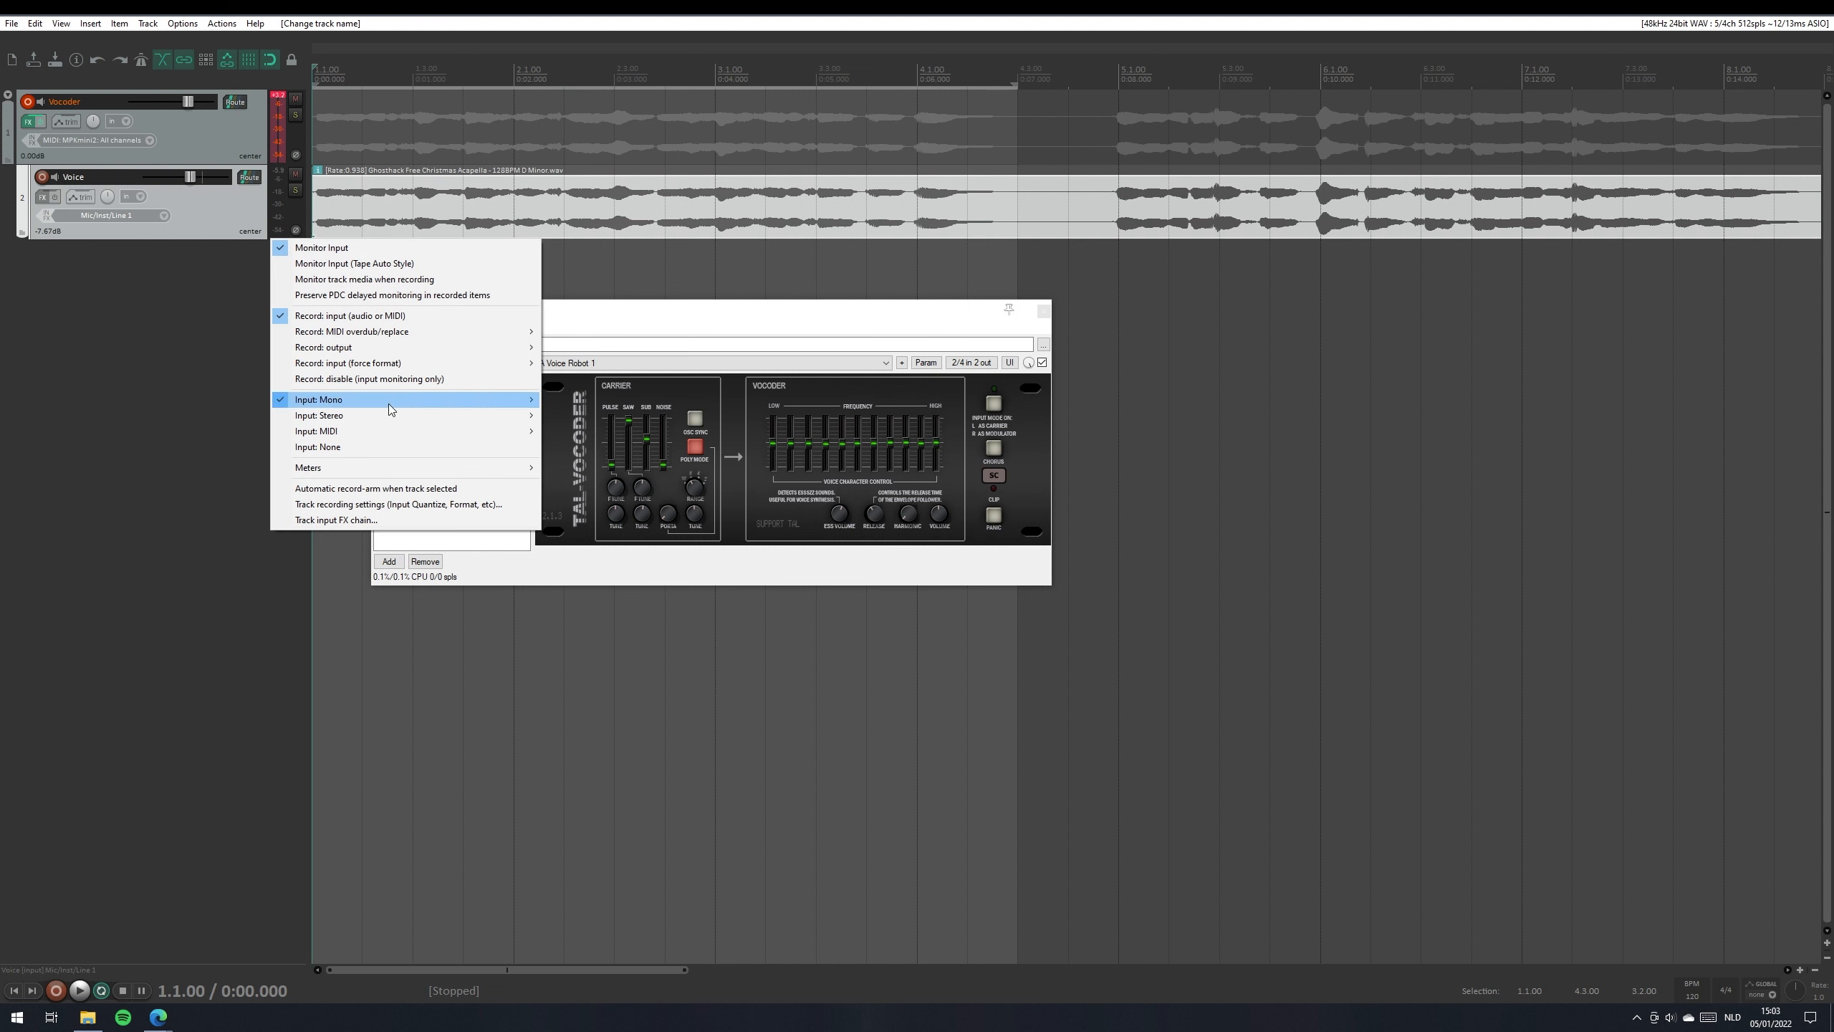
mouse_move(410, 399)
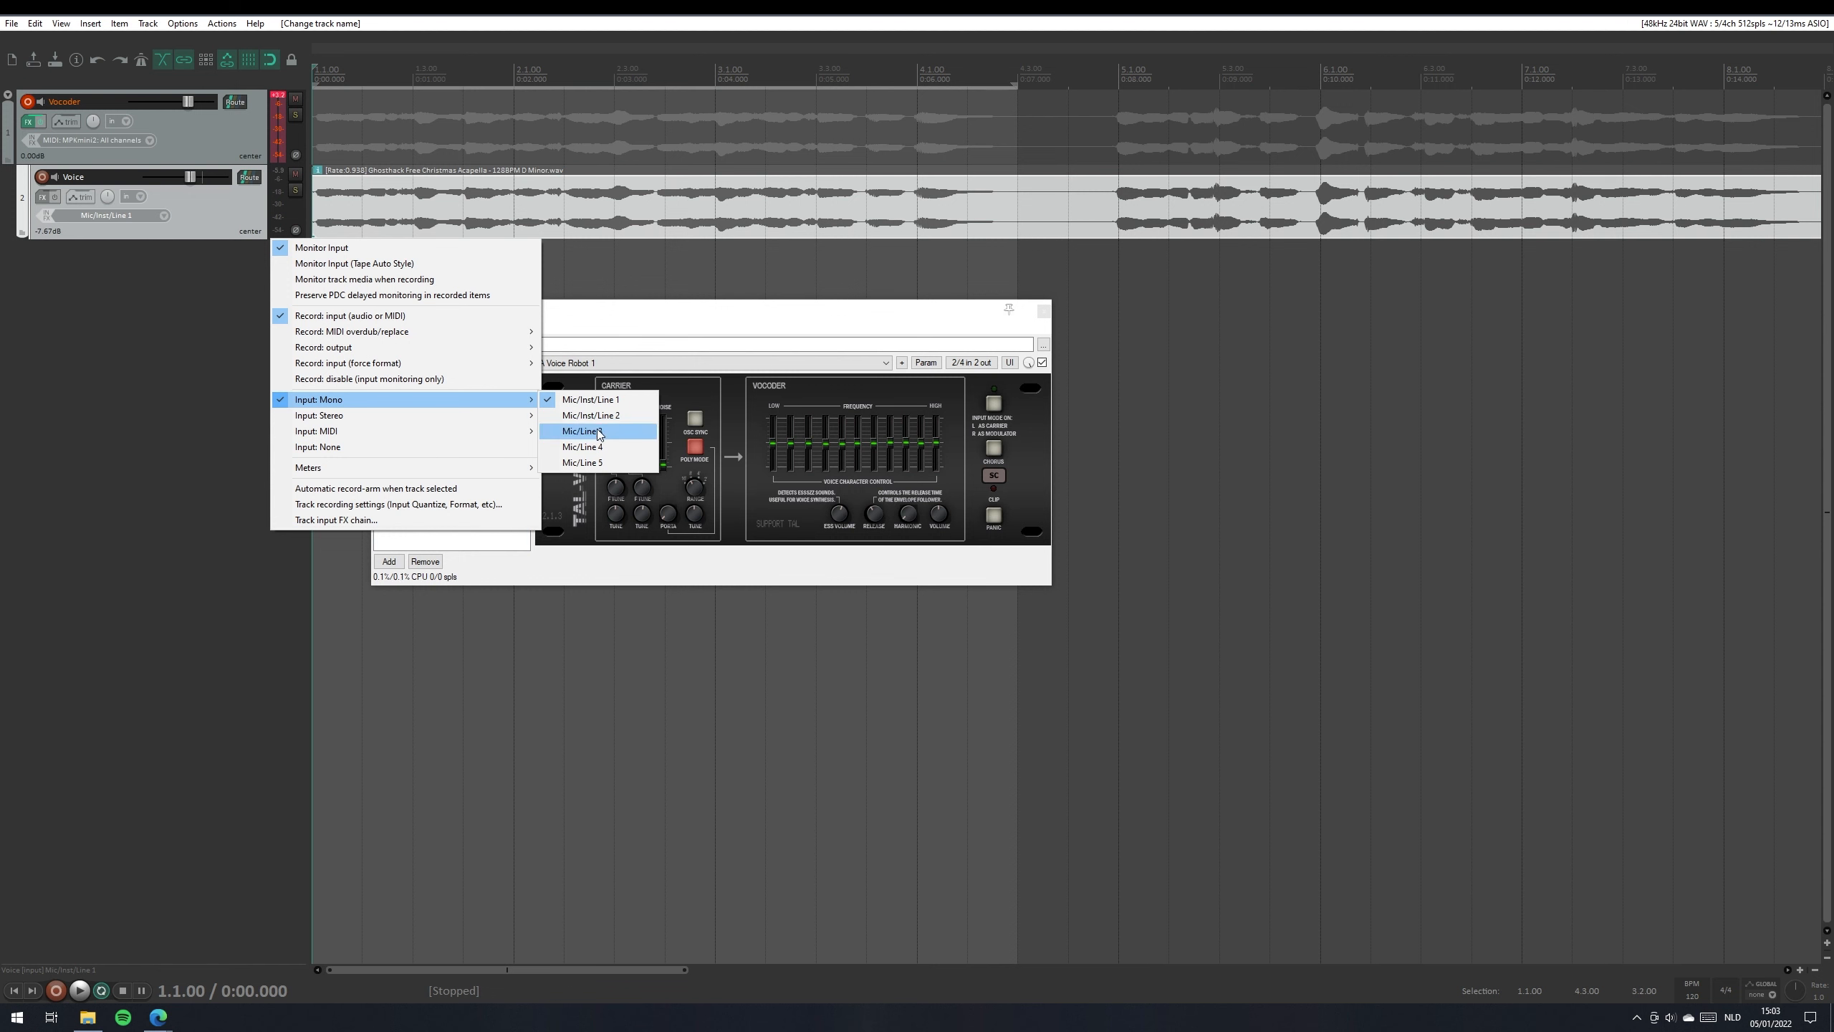
left_click(198, 219)
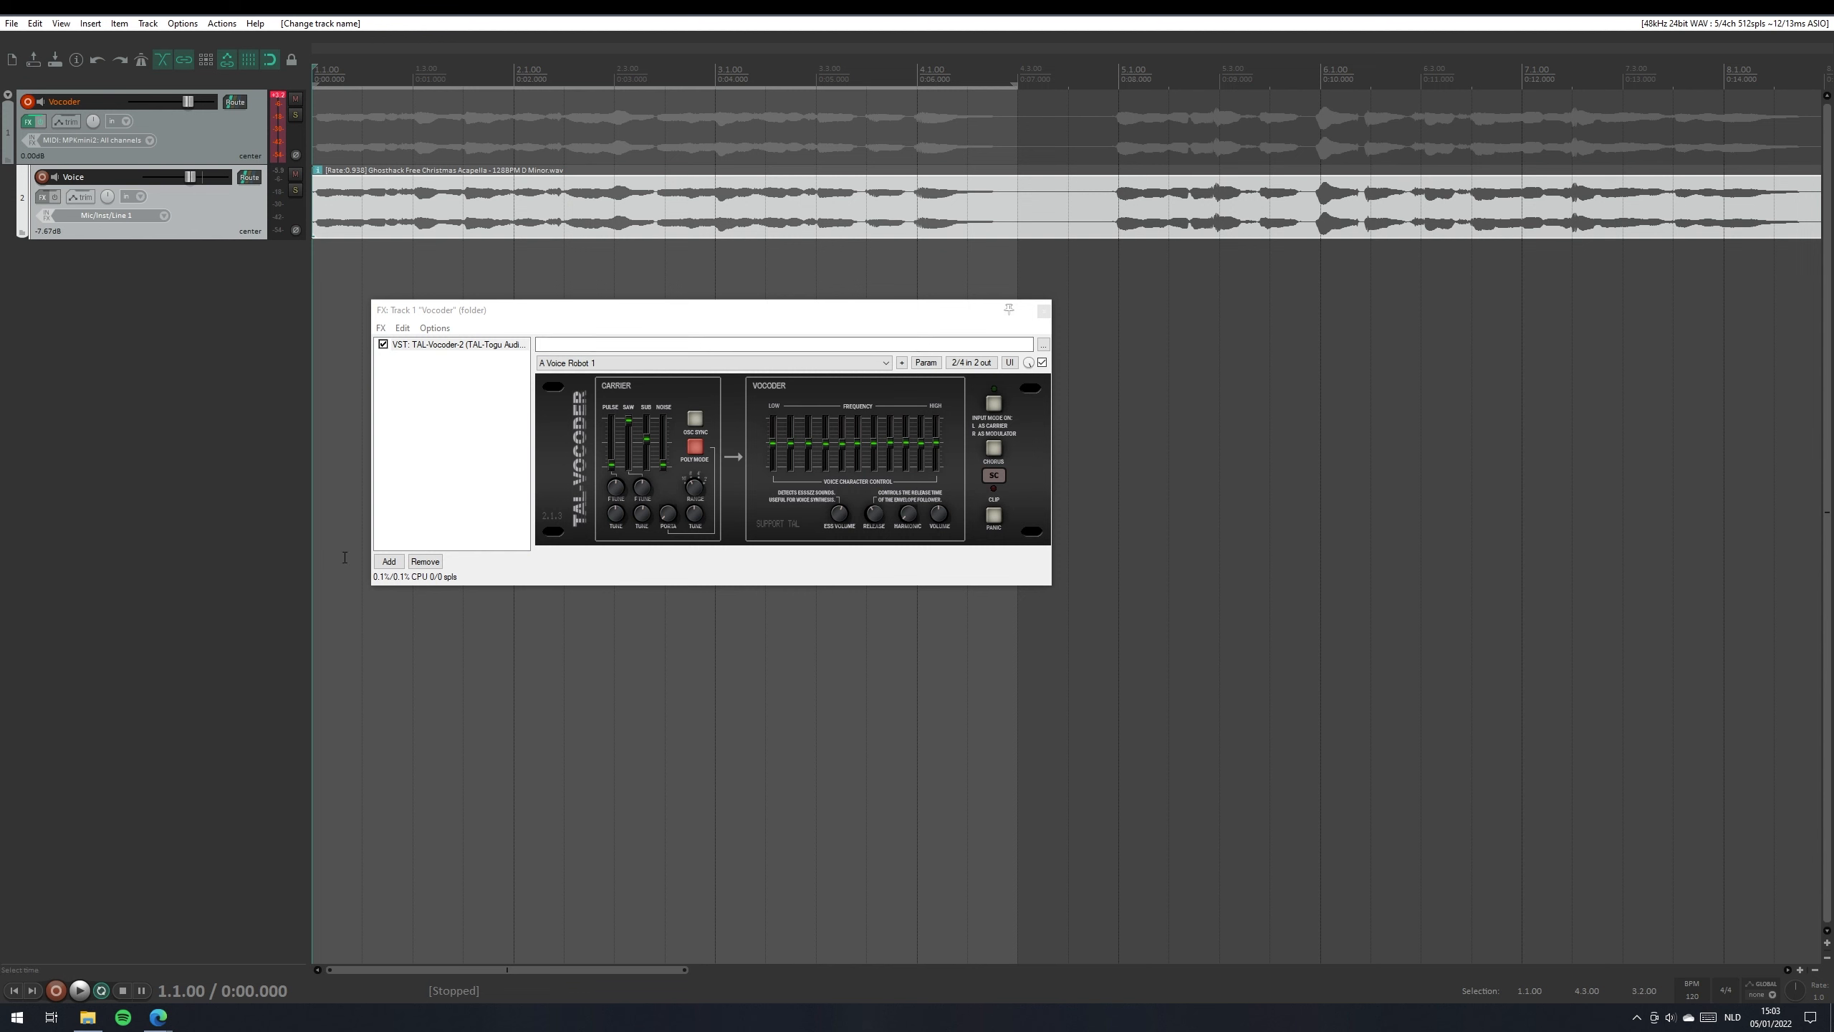
Add a new track below the Voice track, disarm the Vocoder track and name the new track Sidechain
double_click(110, 348)
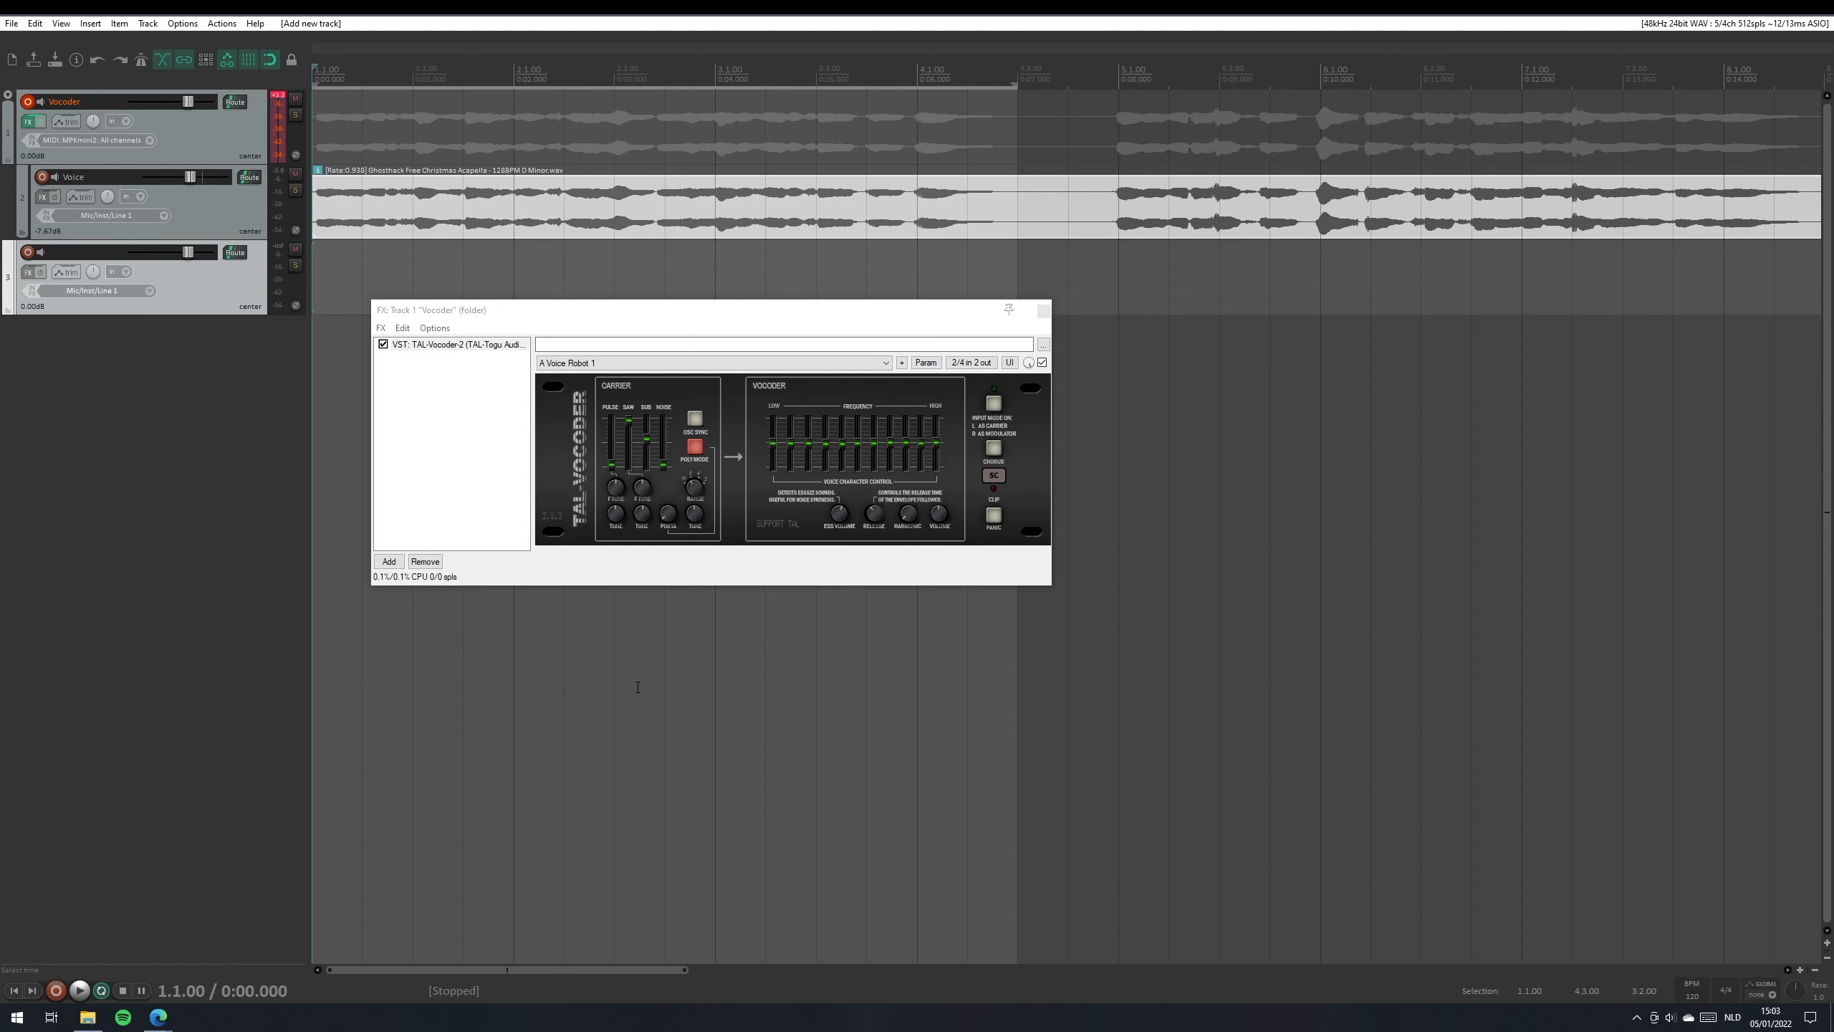
double_click(81, 250)
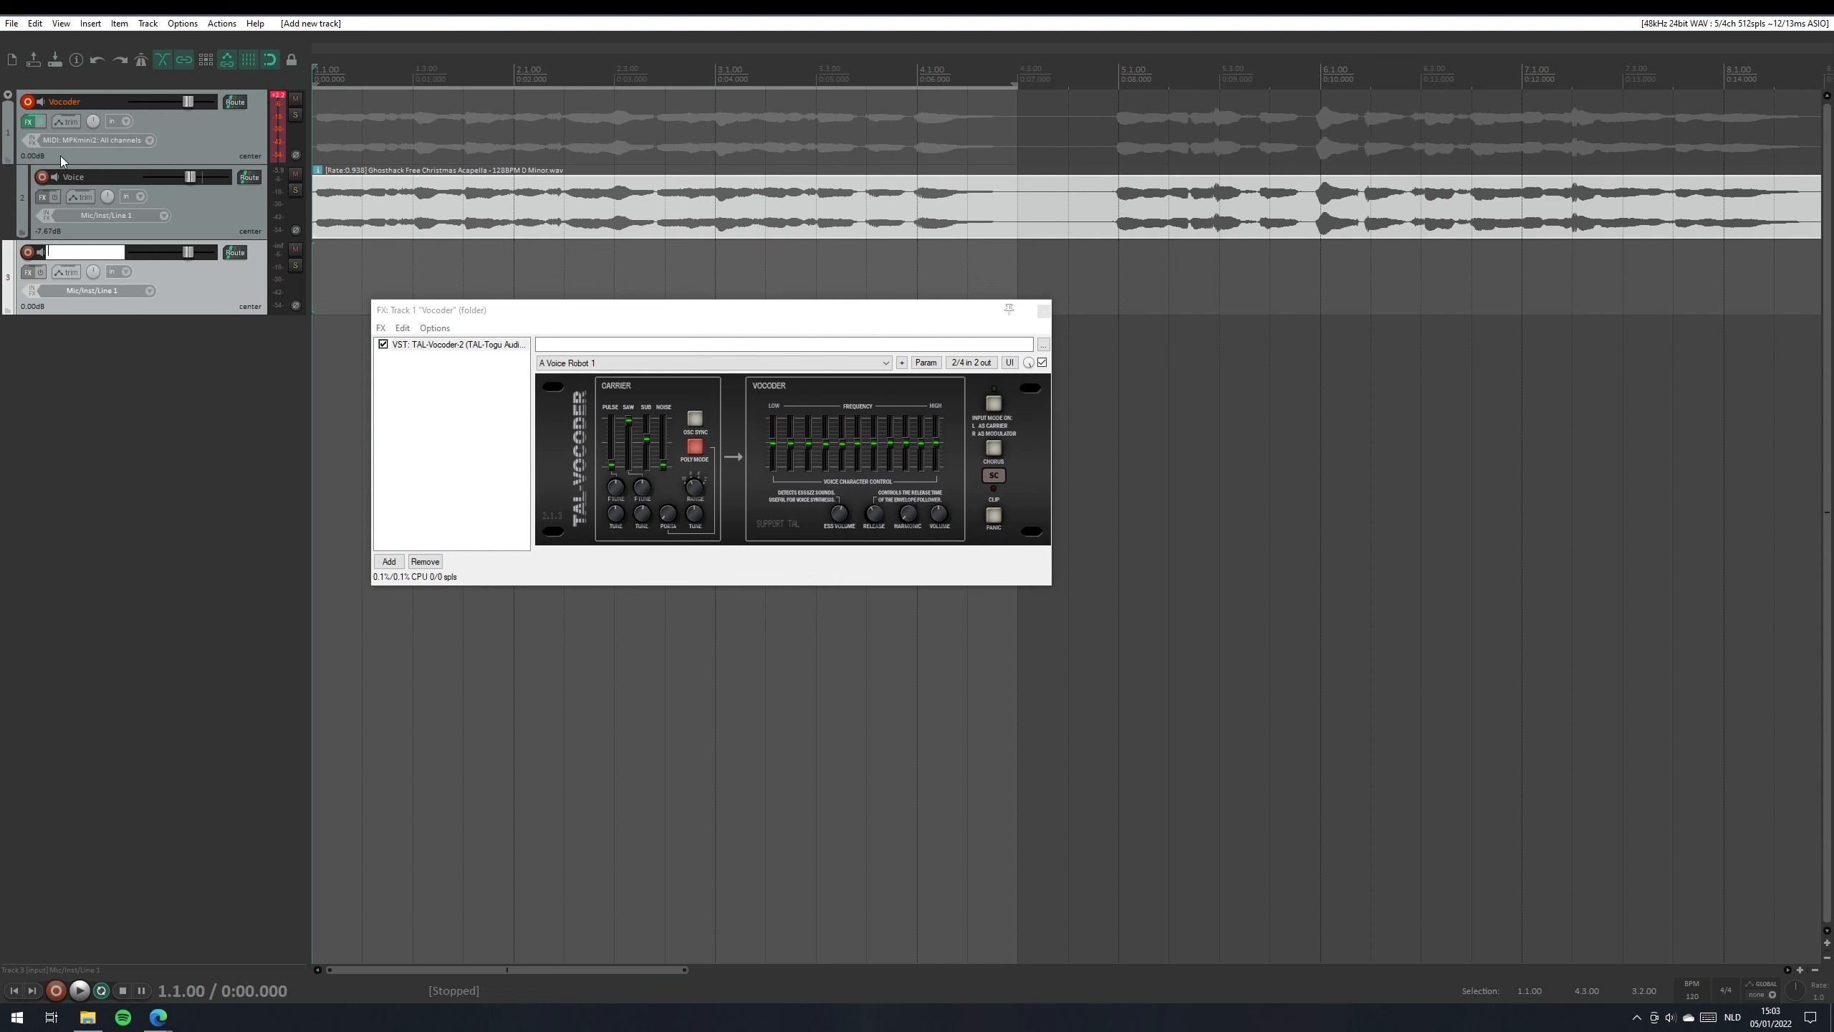
left_click(26, 102)
double_click(67, 251)
type("Sk")
key("BackSpace")
type("id")
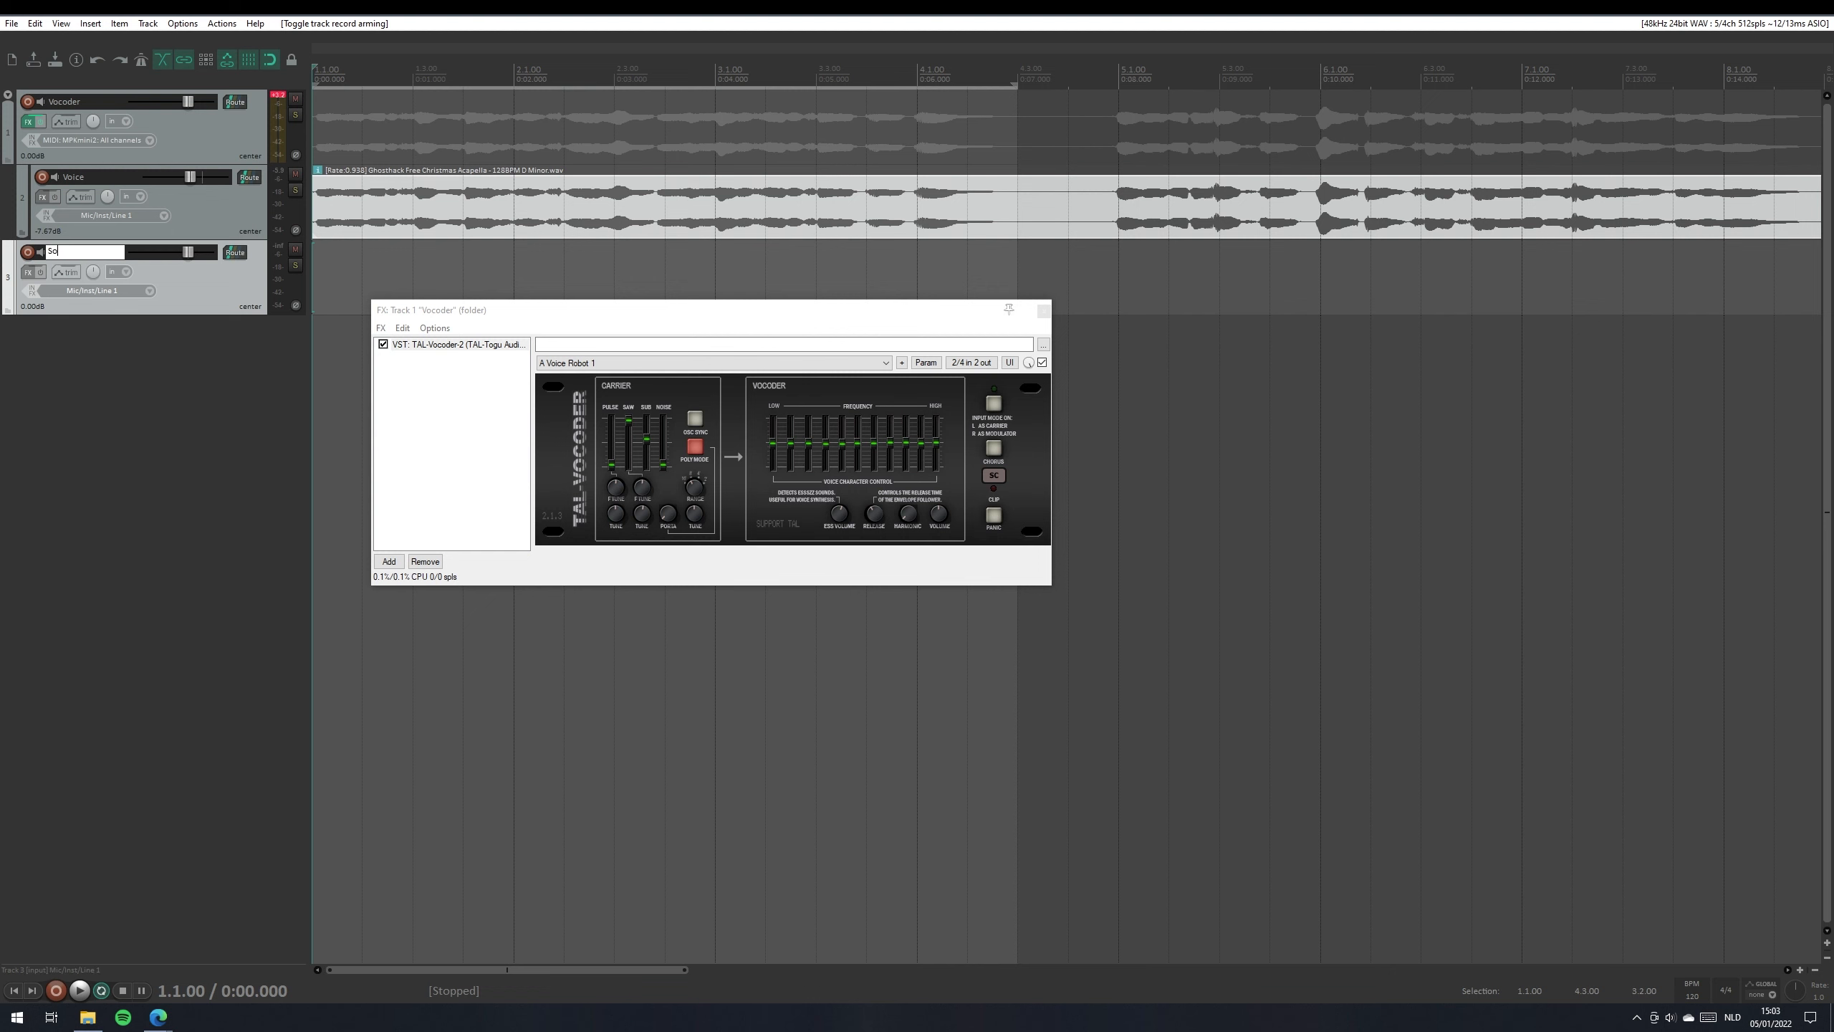
type("echain")
key("Return")
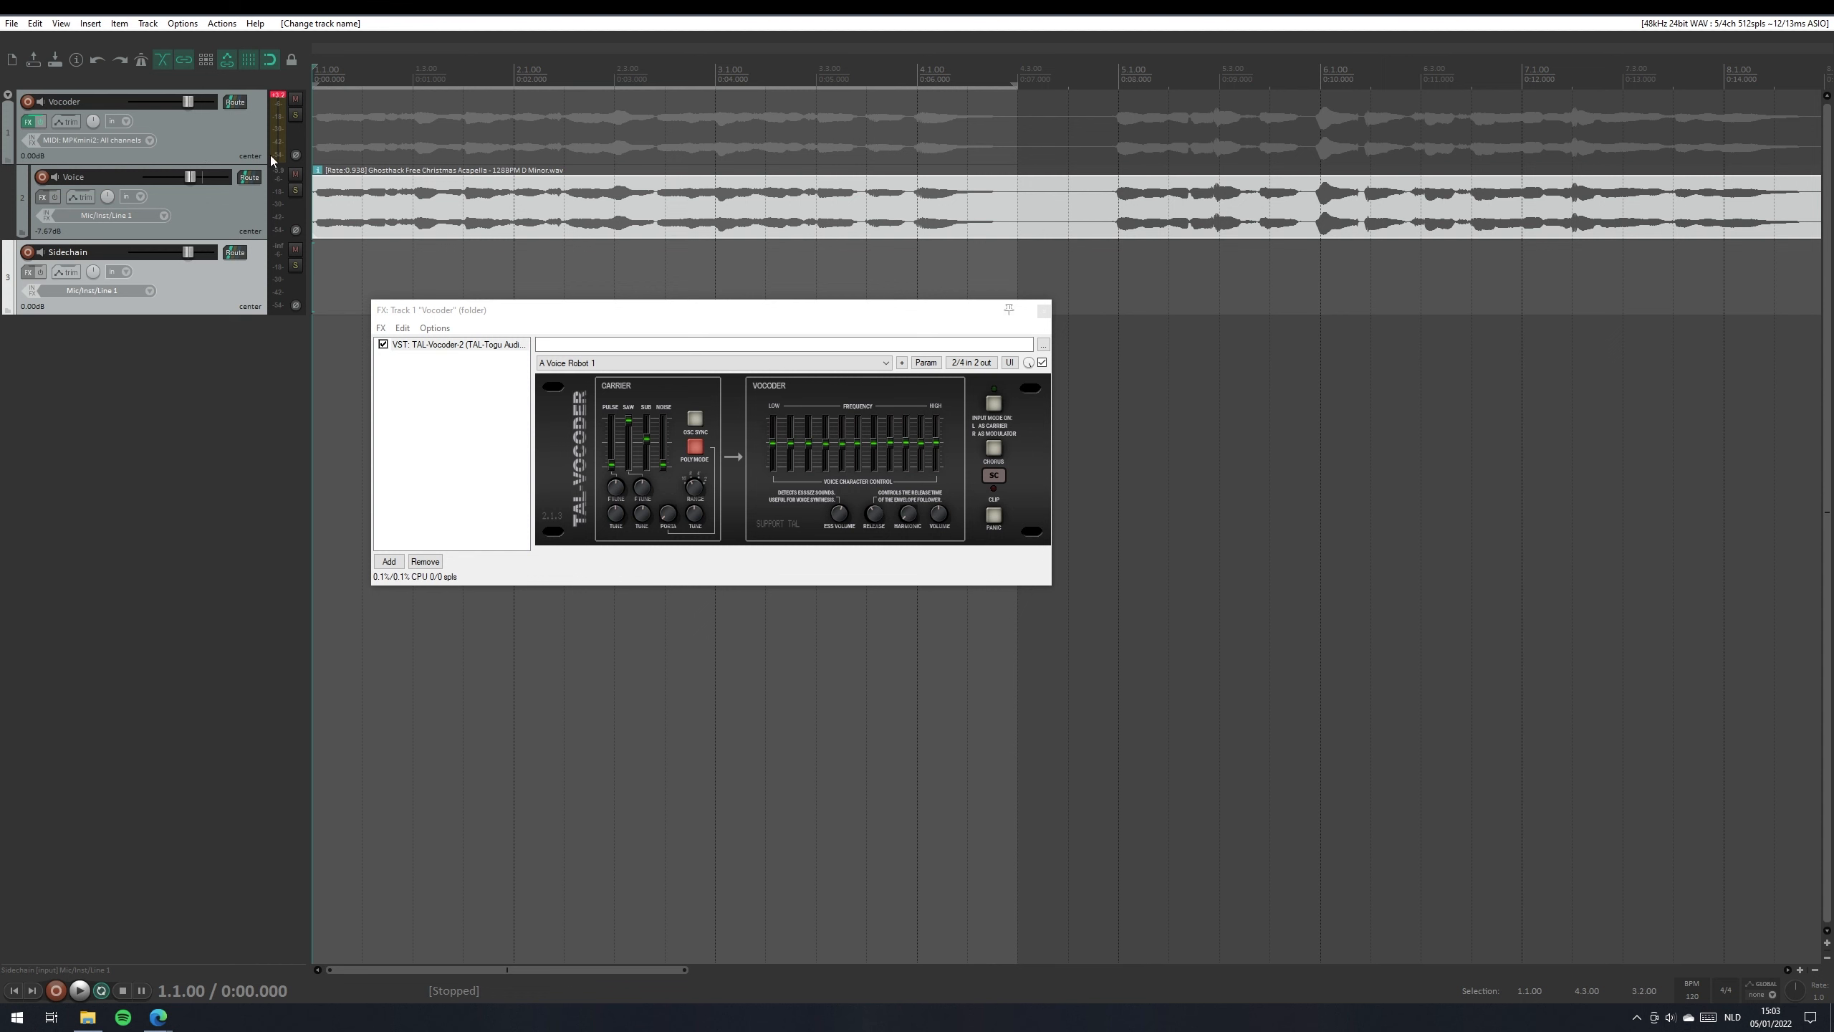
Set the Sidechain track's input to MPKmini2 MIDI on all channels and arm the track for recording
right_click(271, 277)
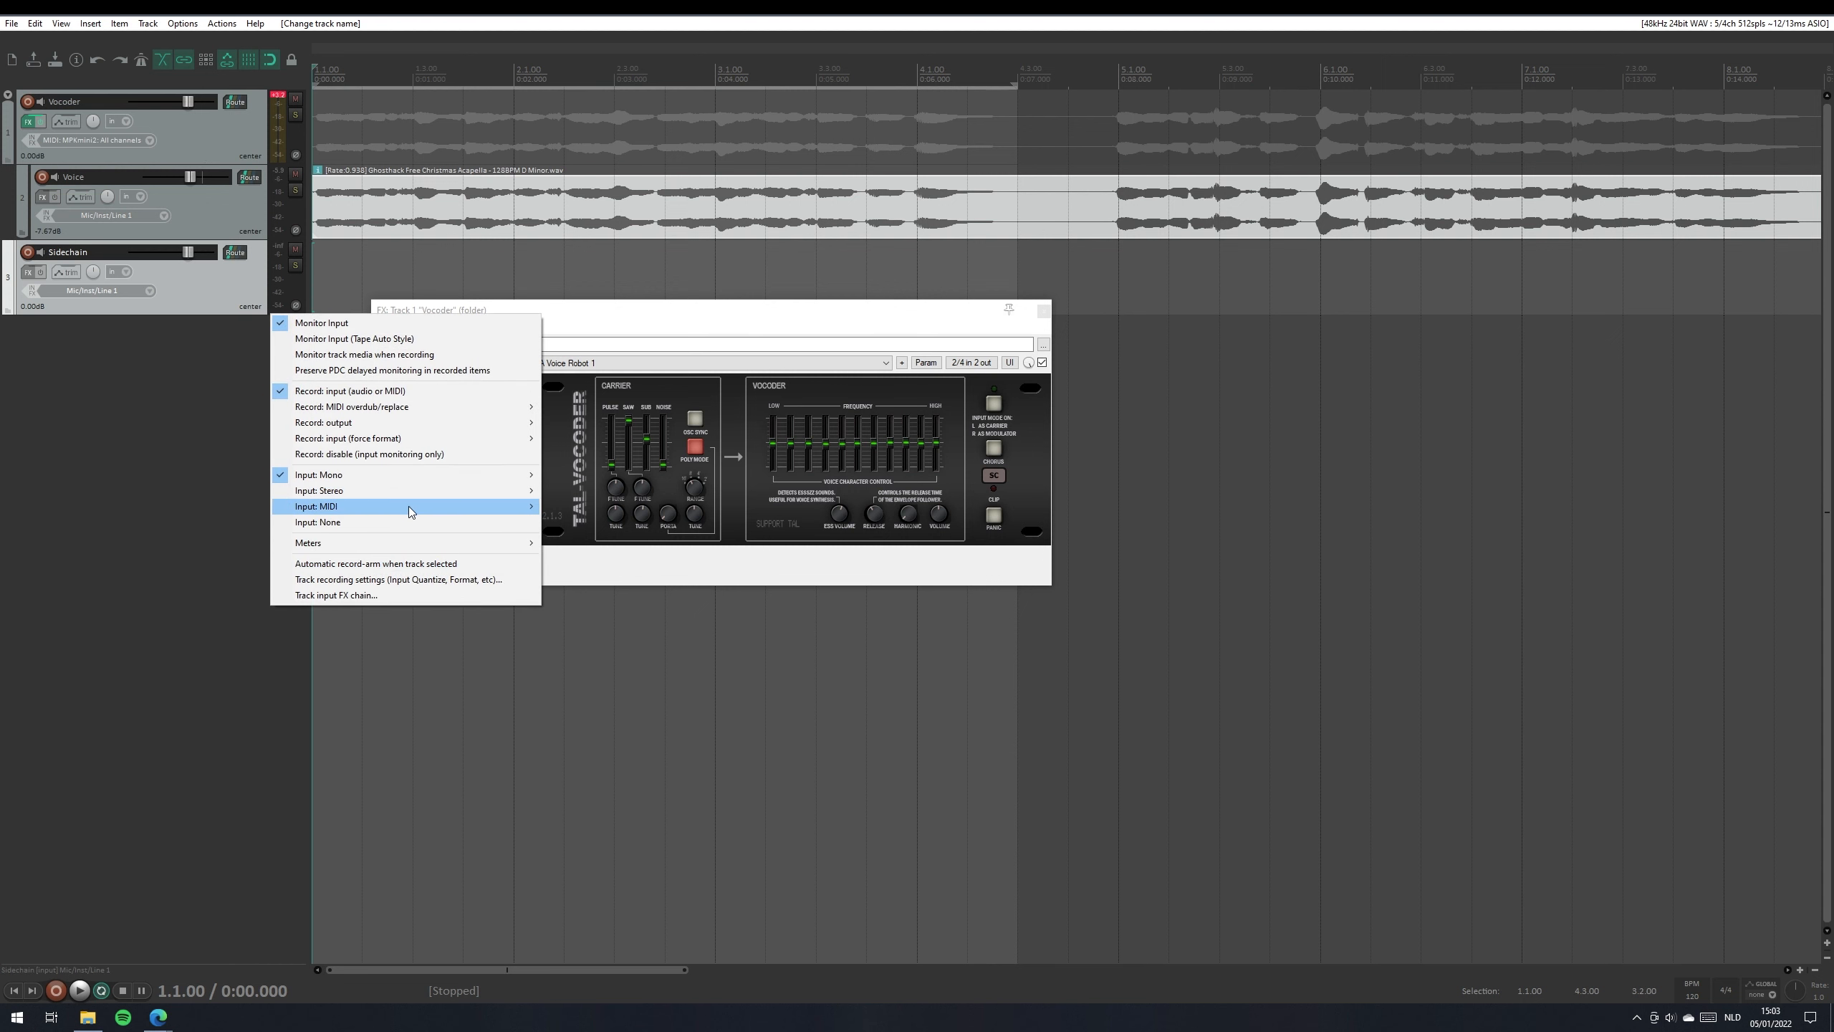
mouse_move(409, 506)
mouse_move(613, 507)
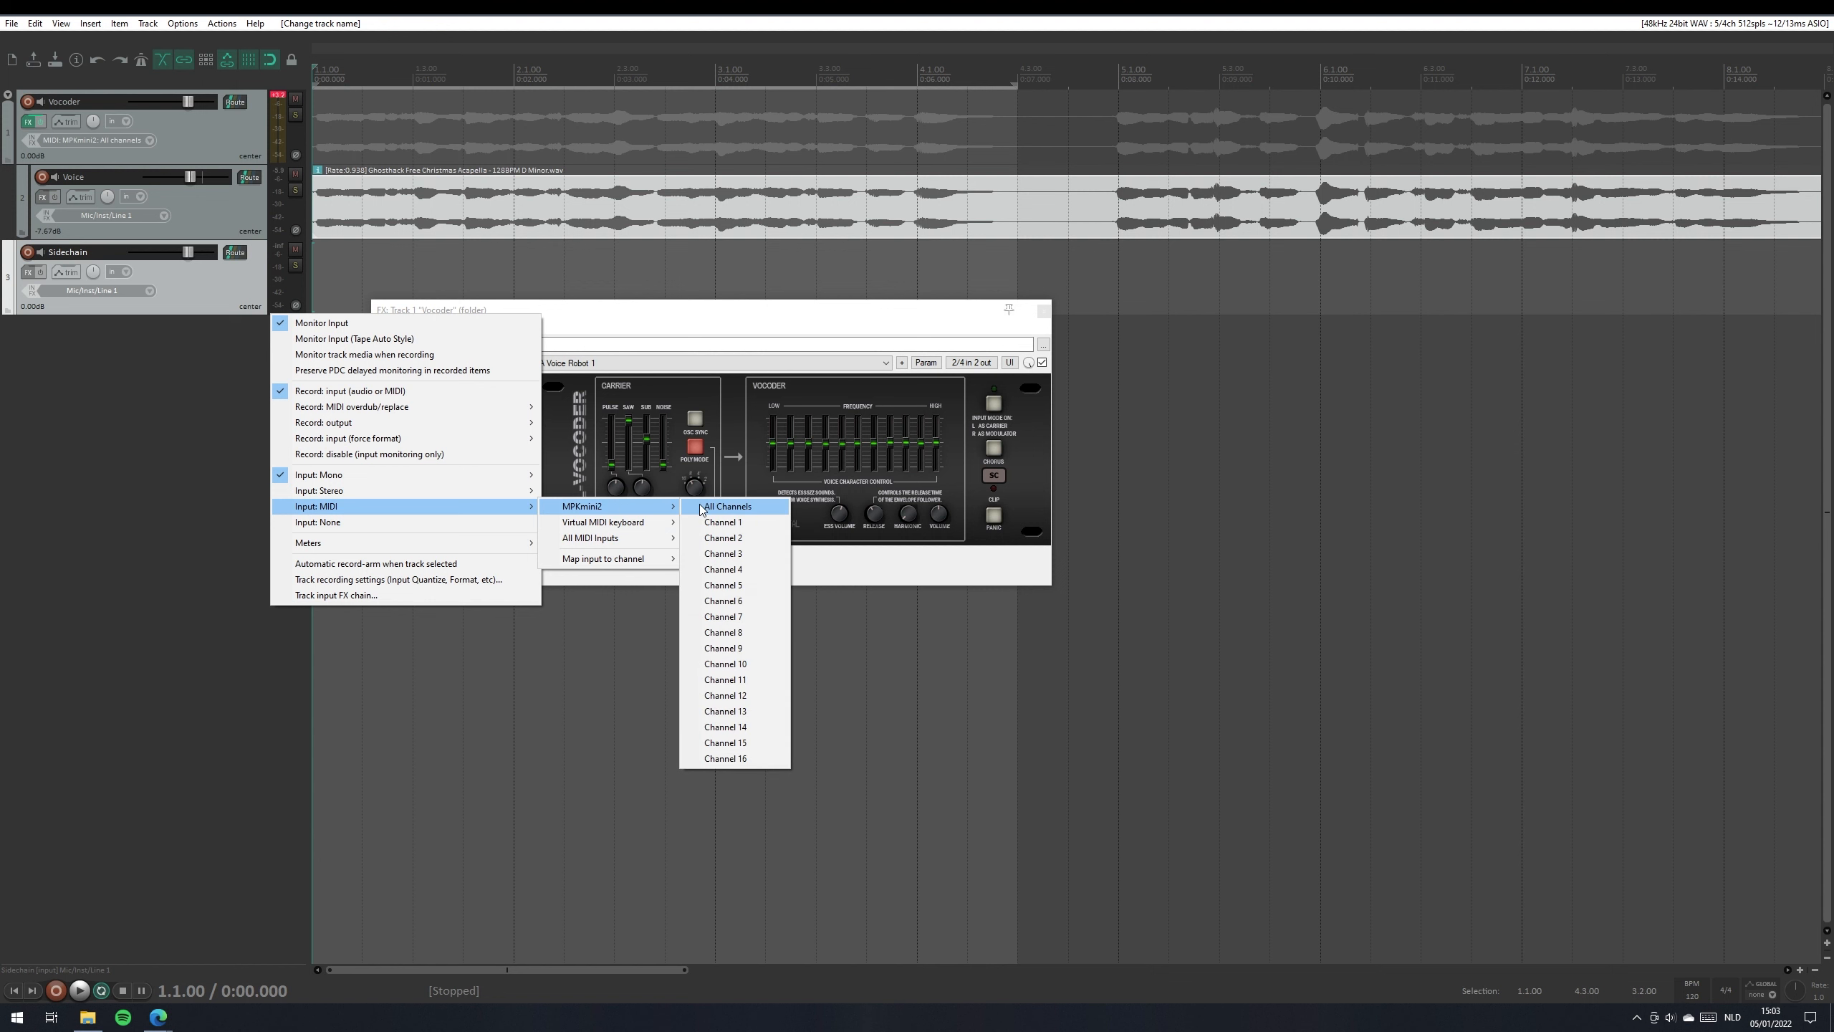
left_click(699, 505)
left_click(27, 252)
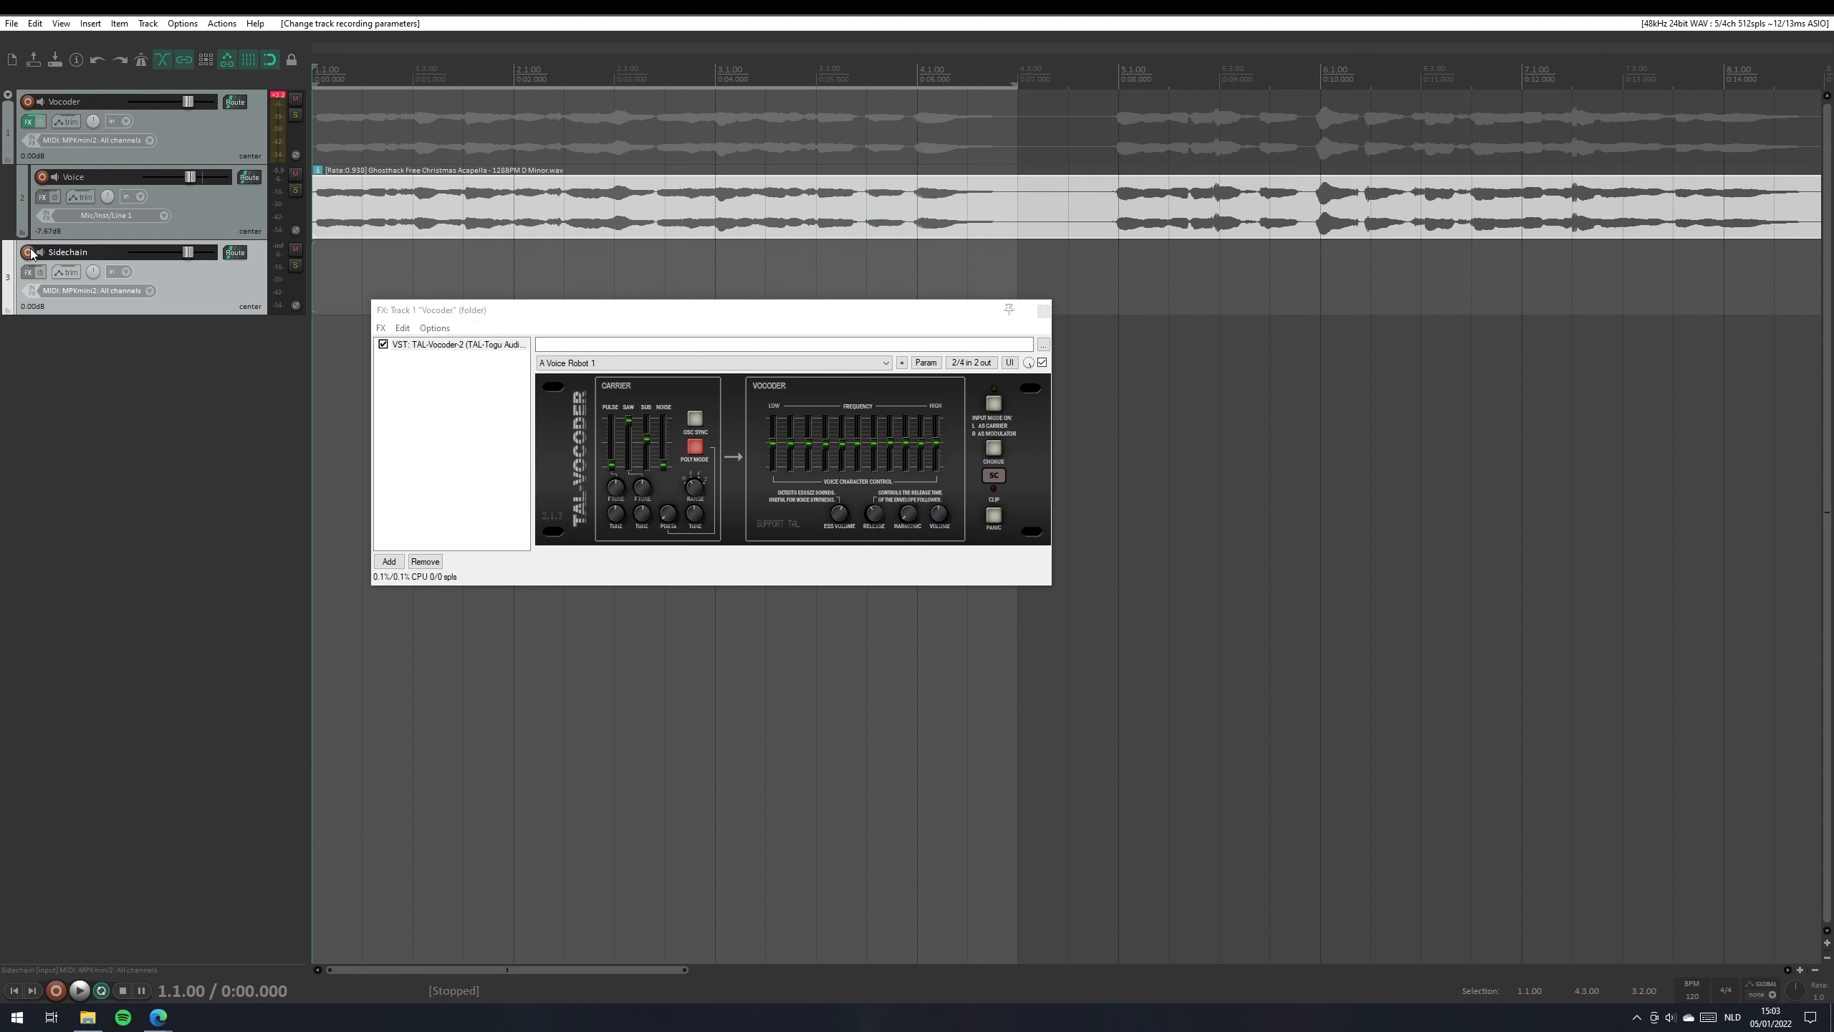
Add the ANA 2 (Sonic Academy) VSTi synth to the Sidechain track and close its effects window
left_click(28, 271)
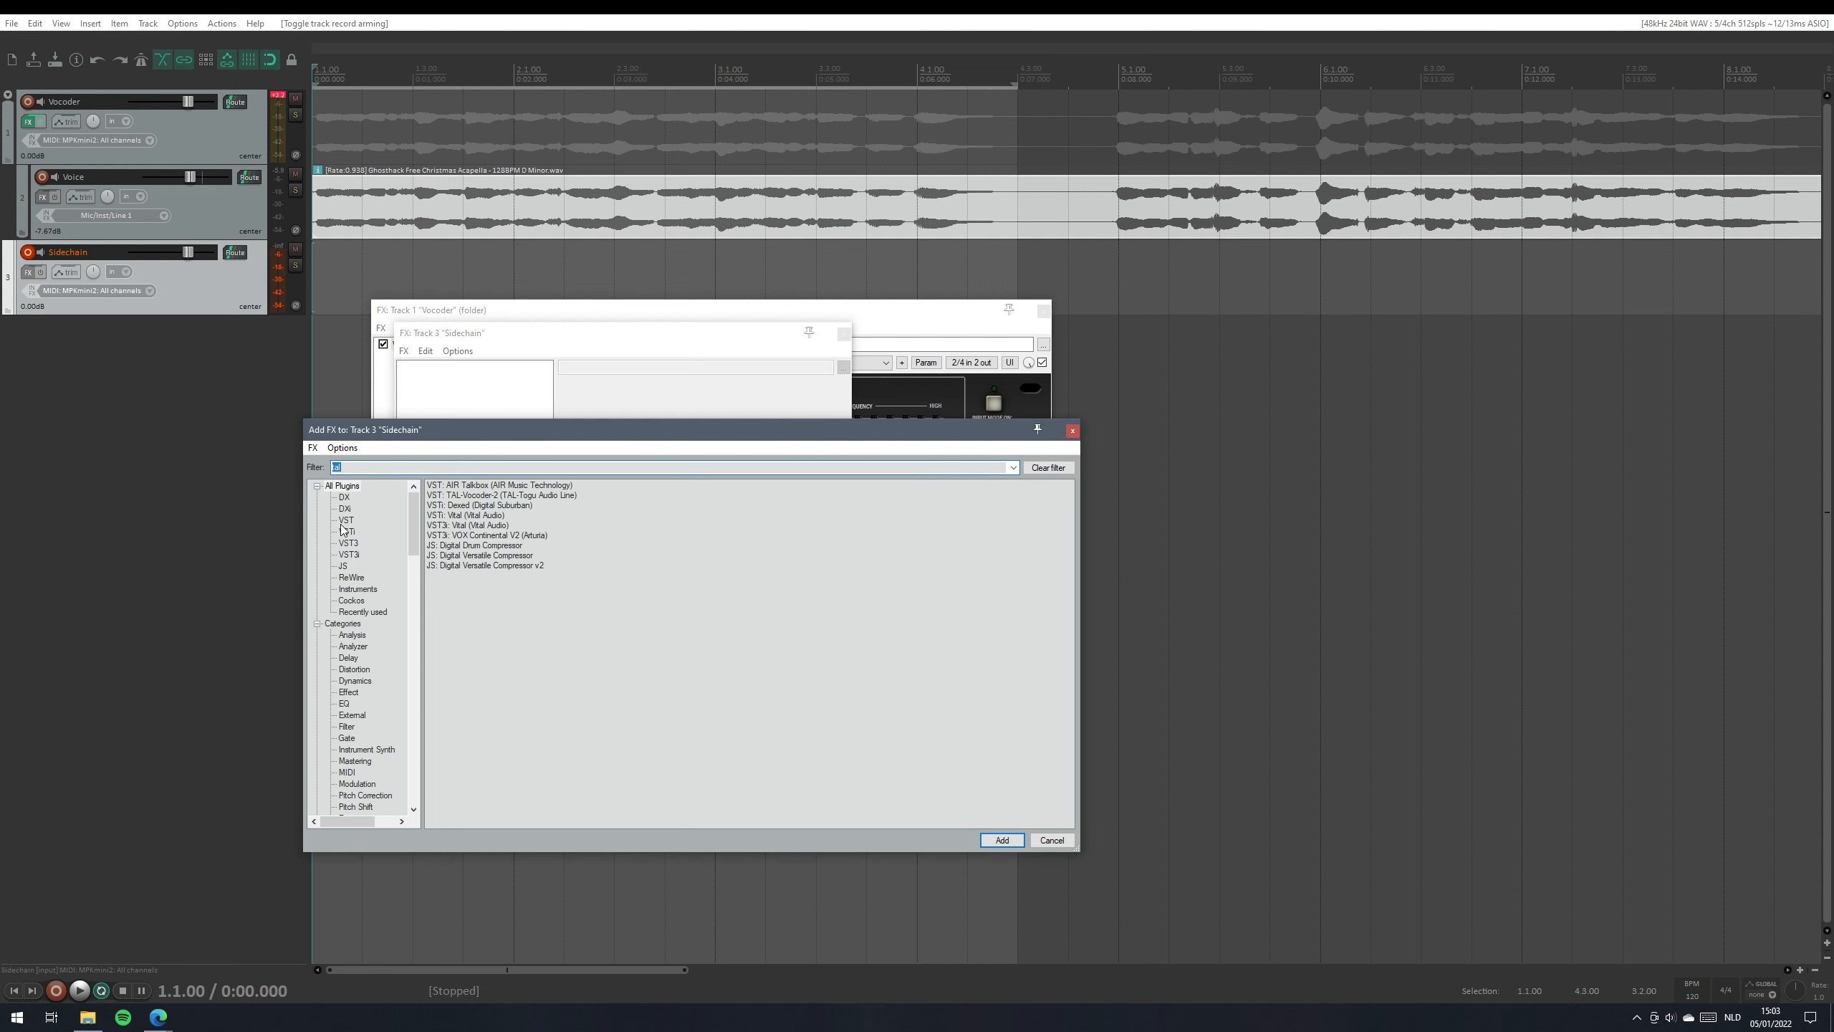
type("ana")
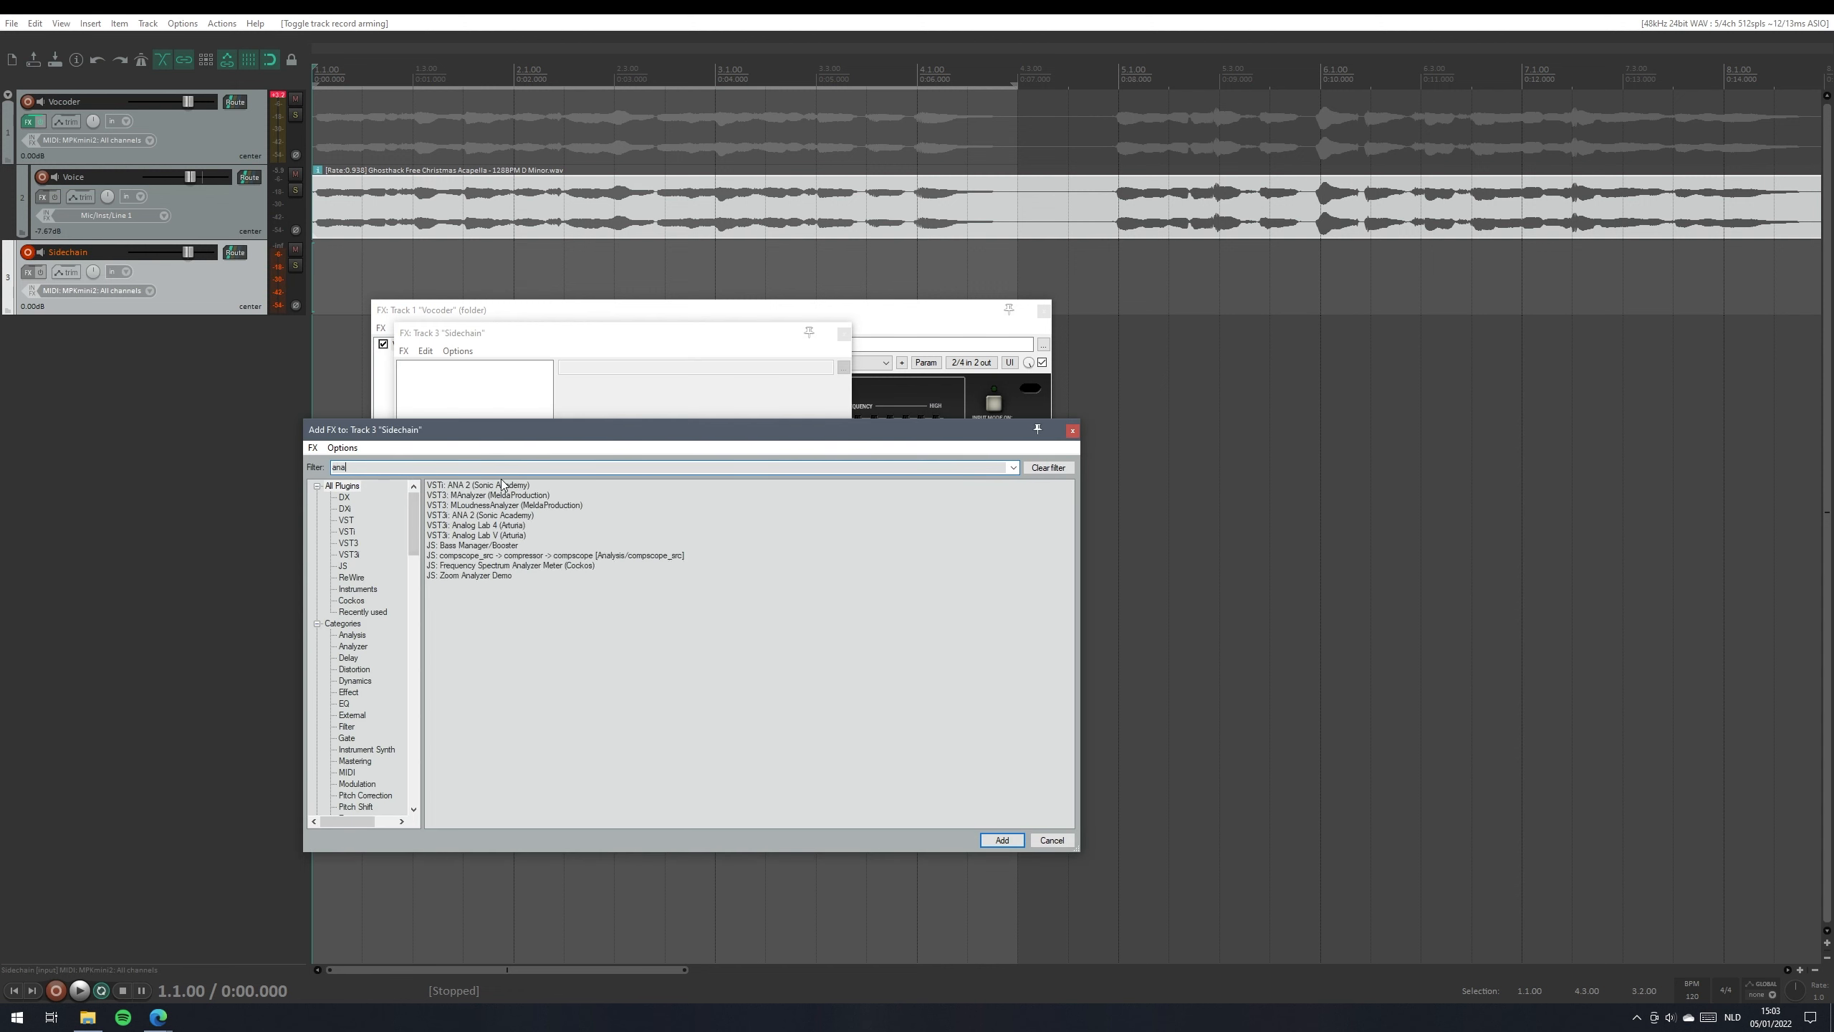
double_click(503, 486)
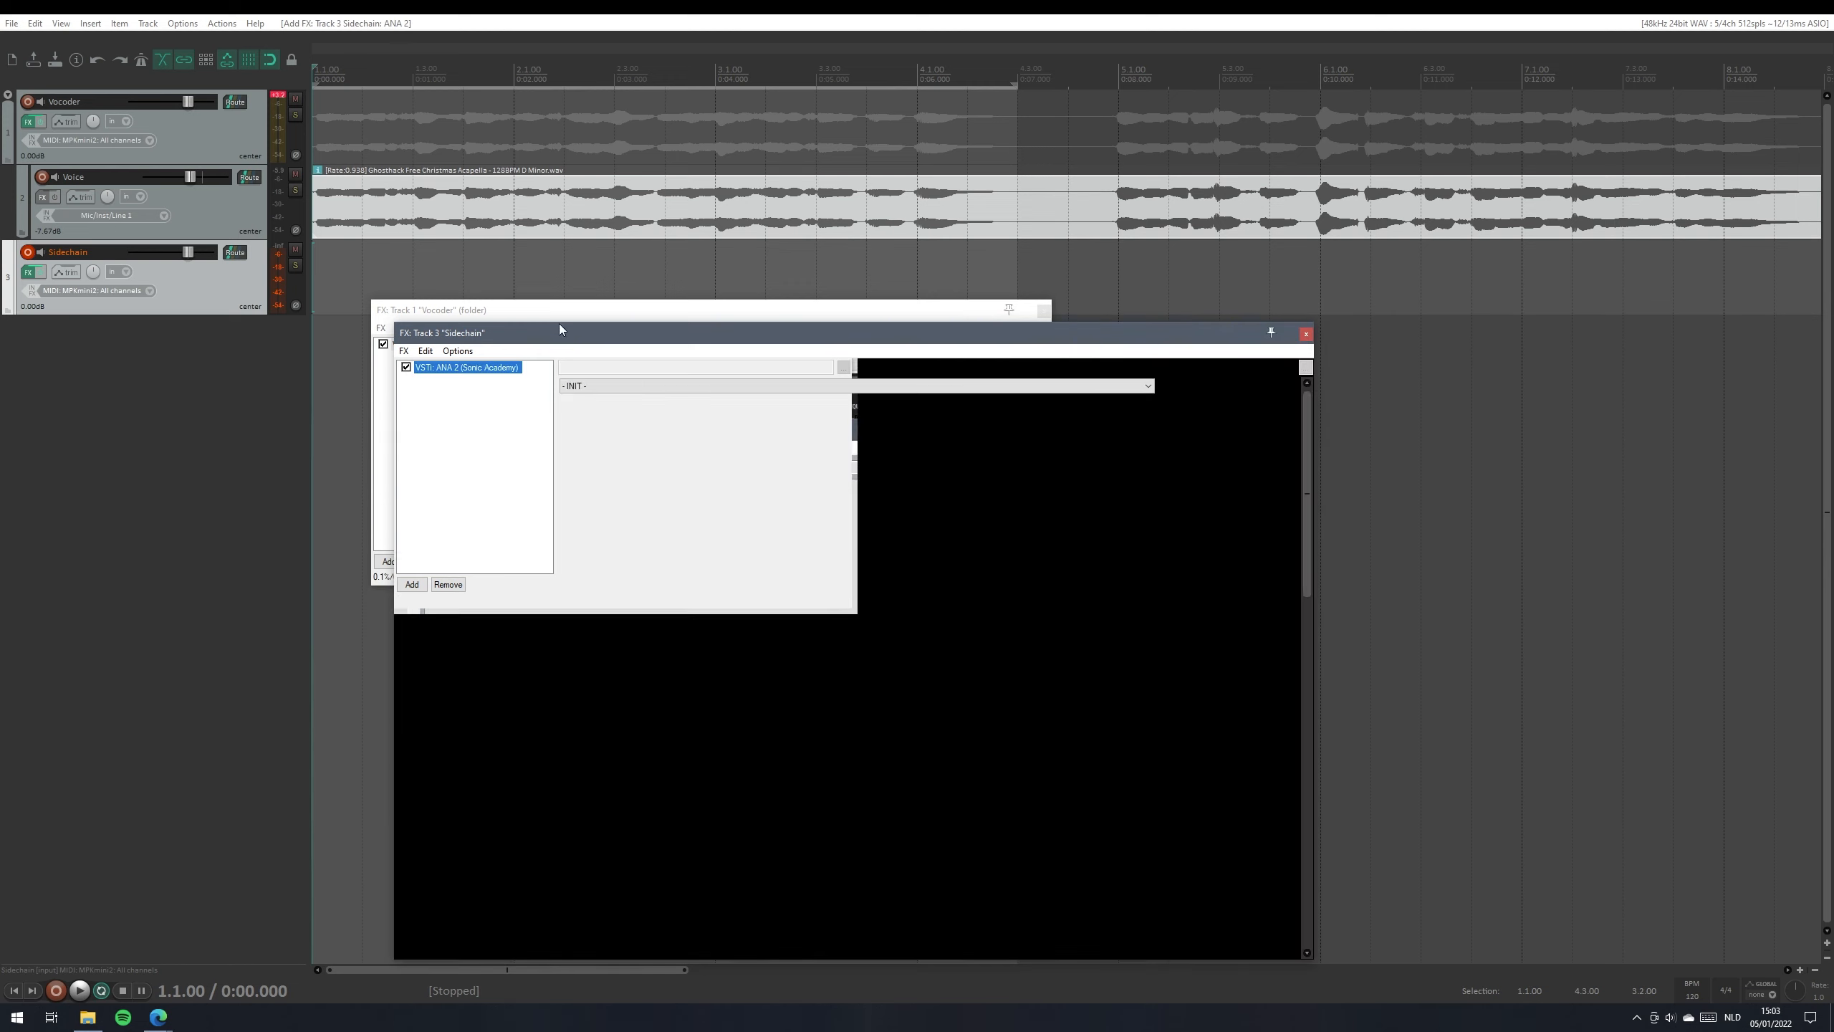
left_click_drag(576, 338, 559, 280)
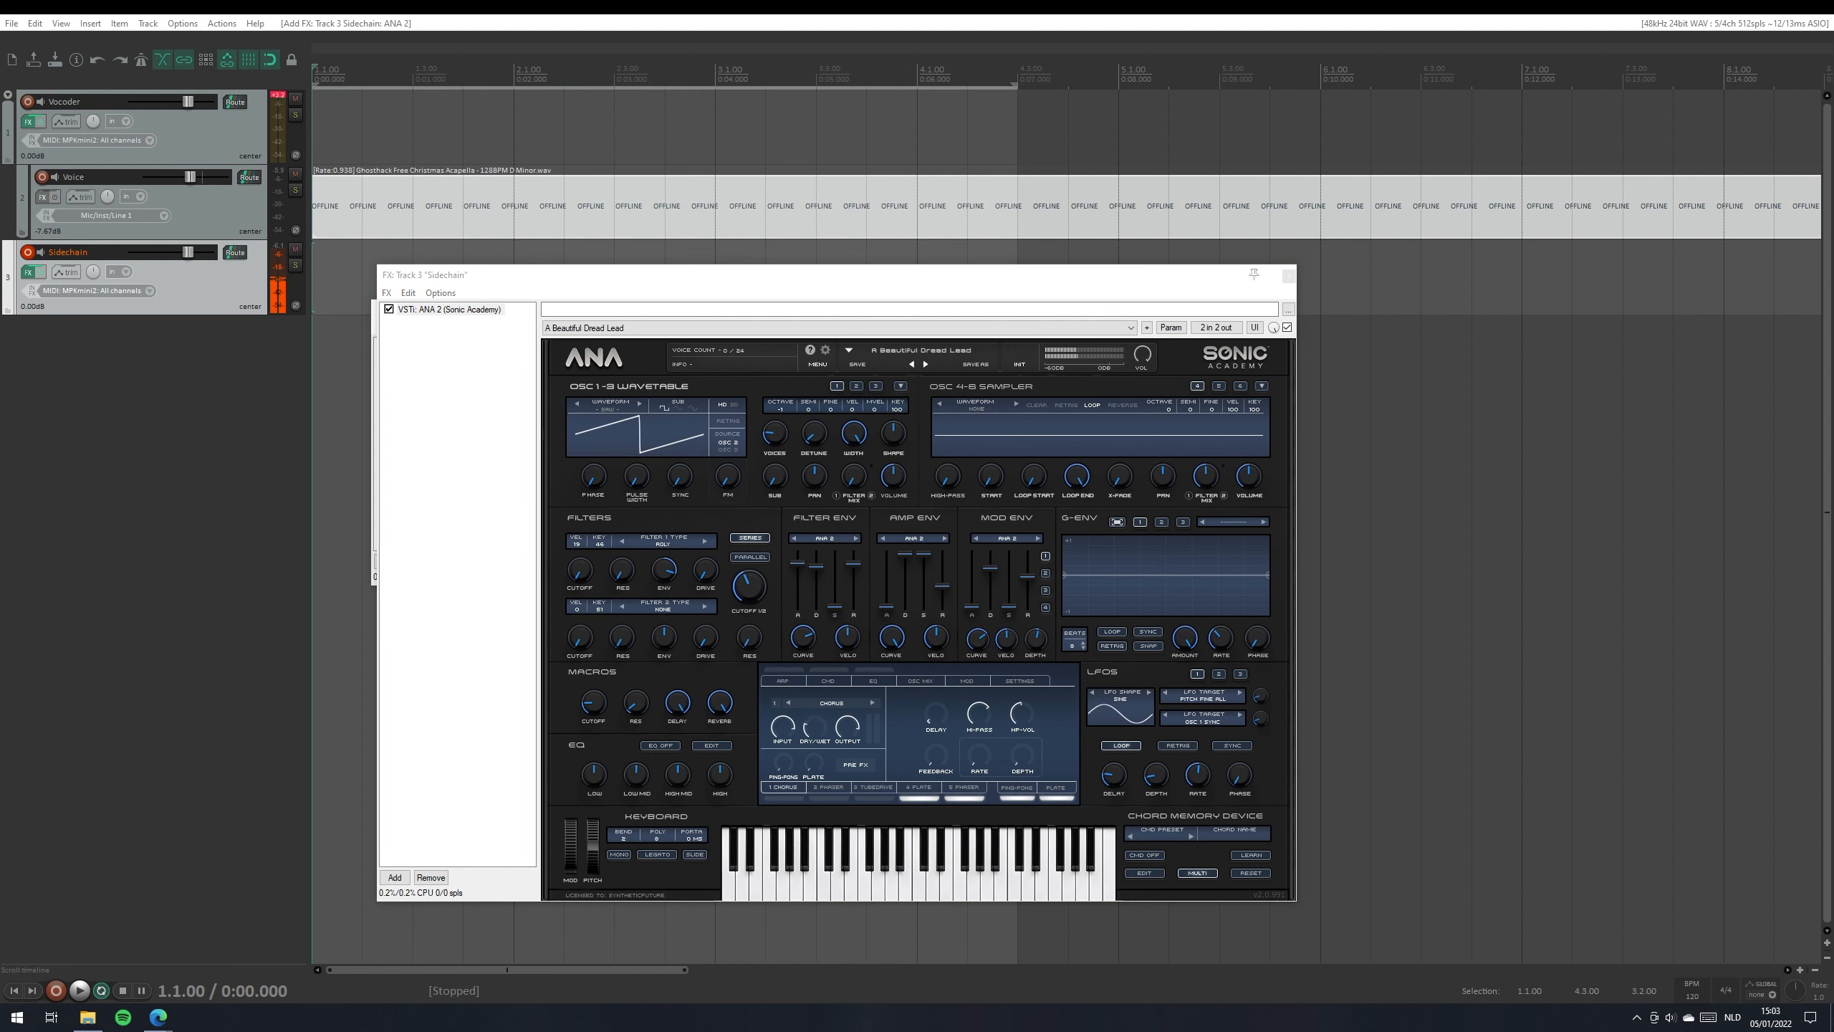
left_click(843, 281)
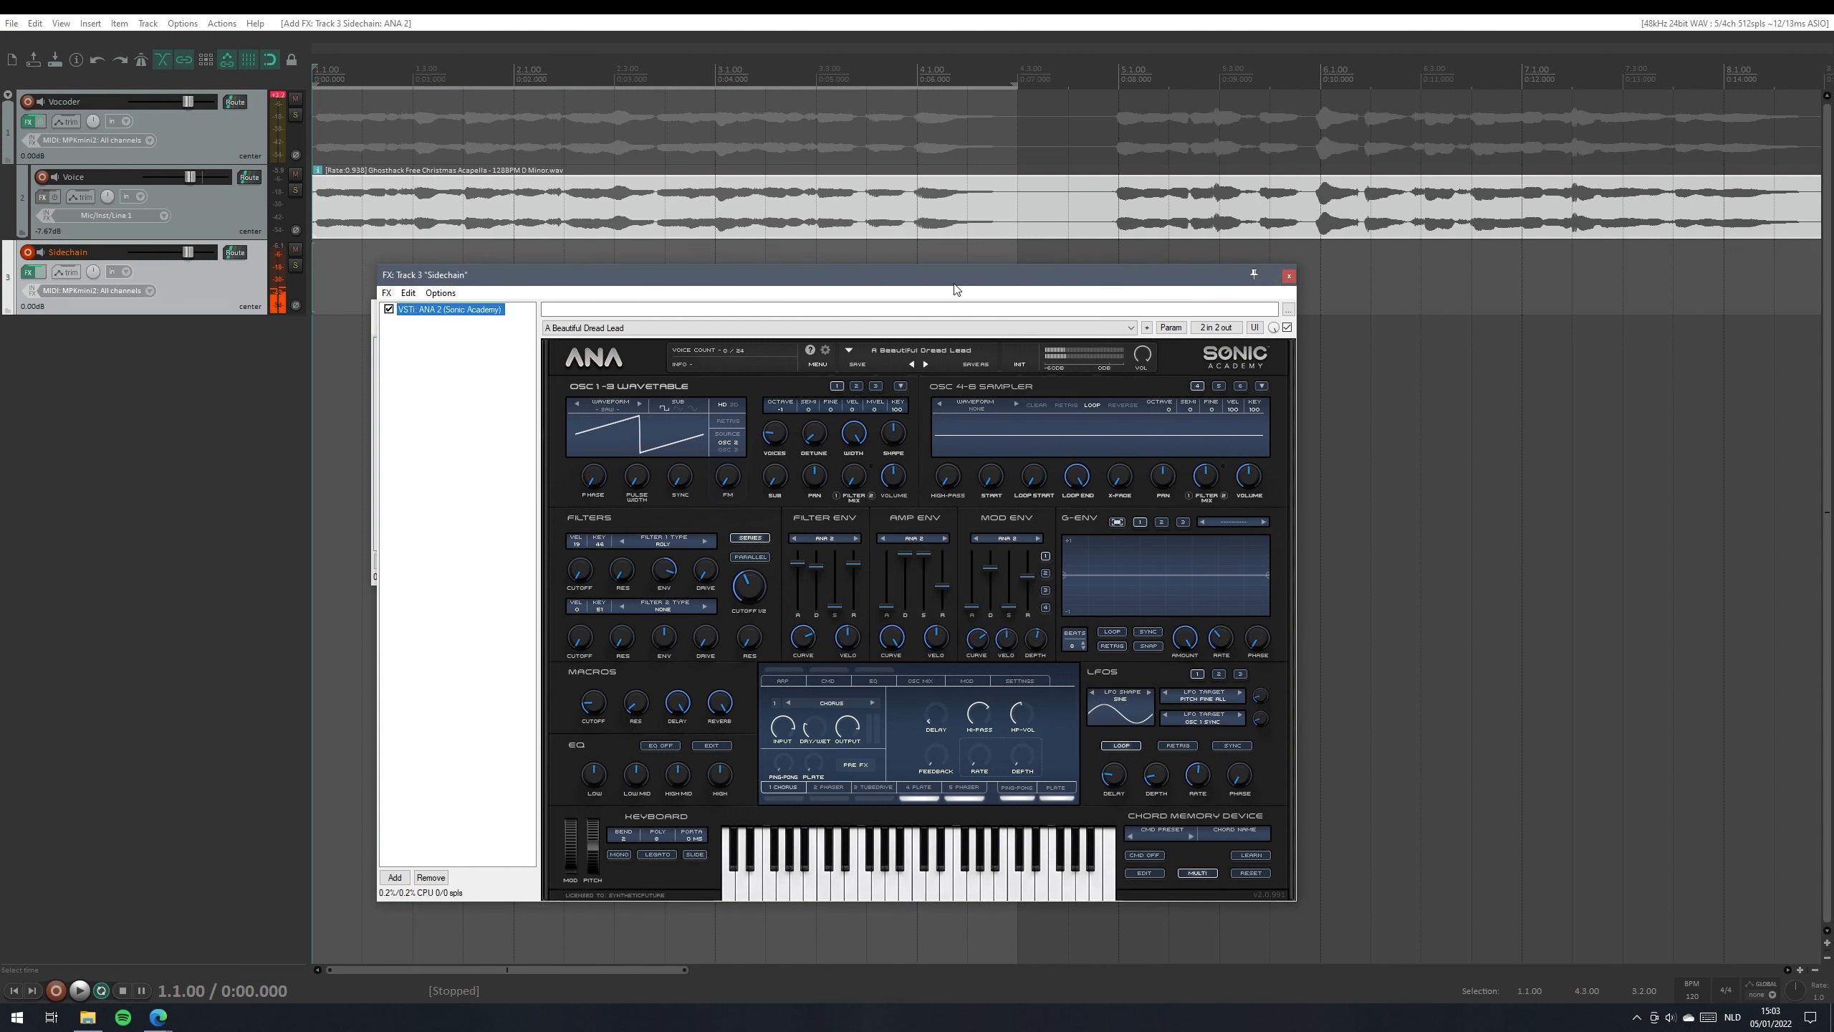
left_click(1289, 276)
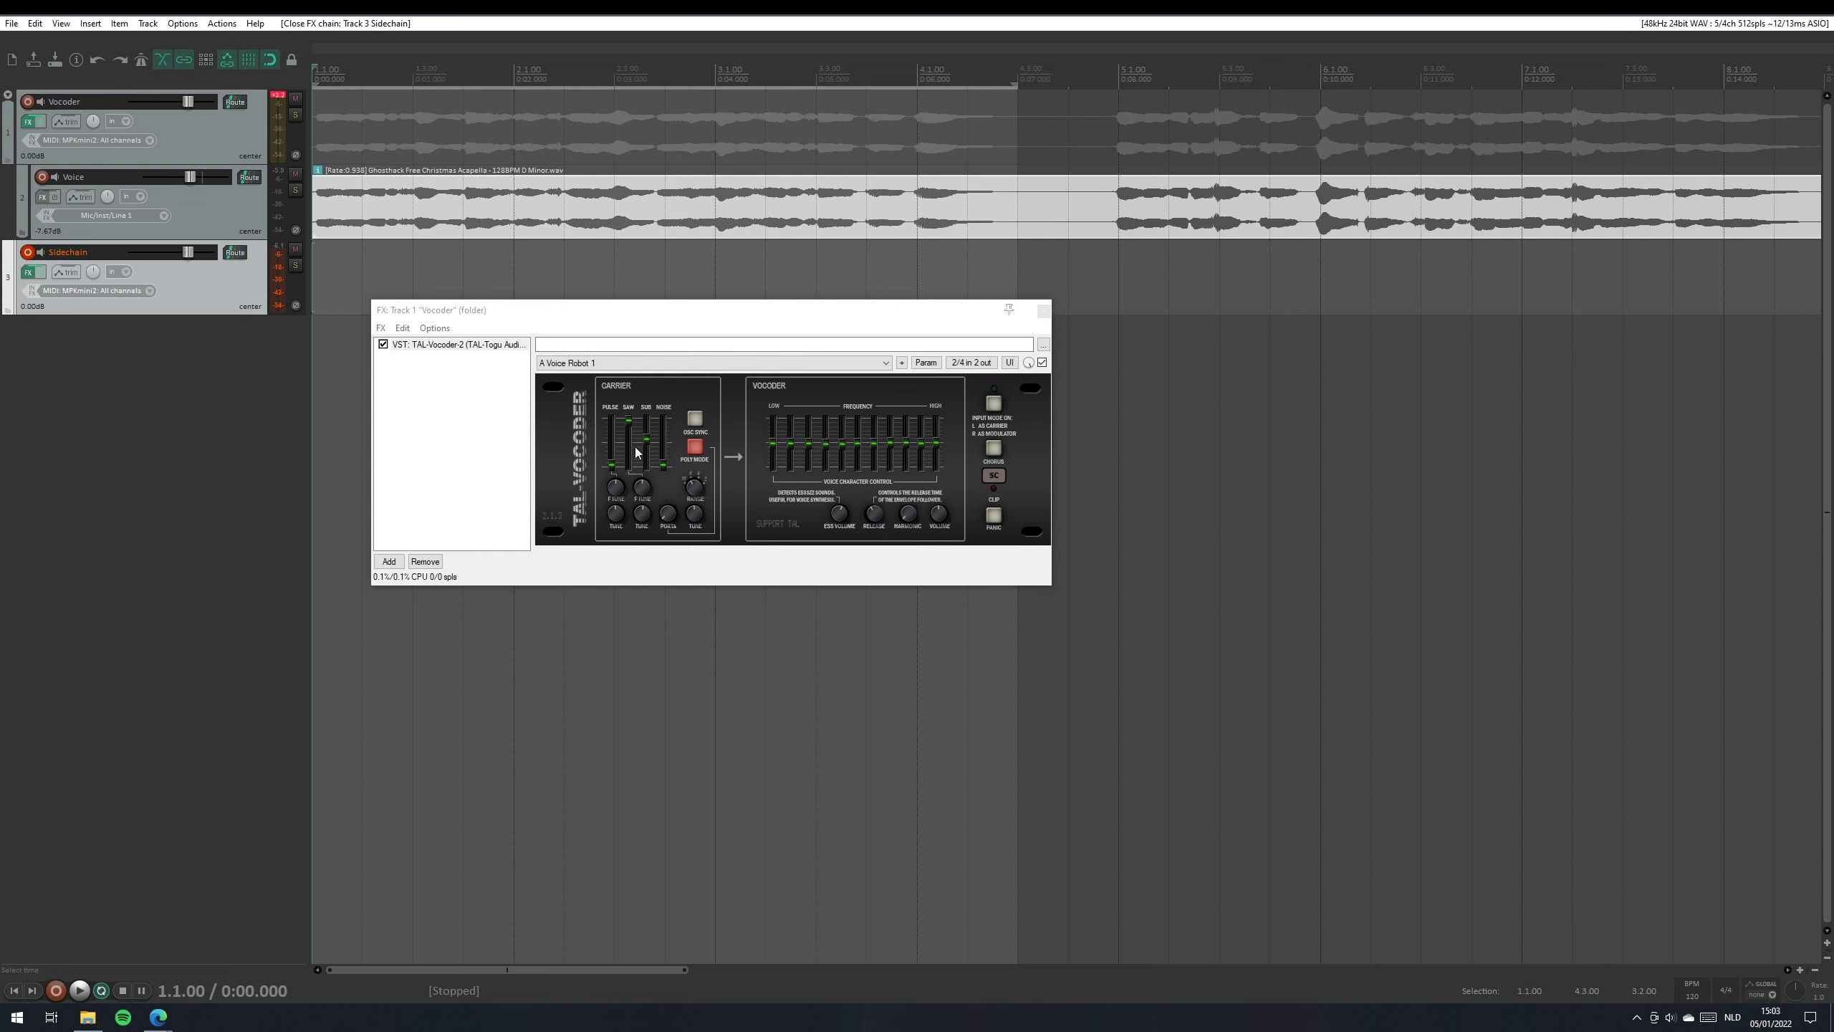
Set the Vocoder track to 4 channels through TAL-Vocoder-2's plug-in pin connector
left_click(800, 311)
left_click_drag(798, 310, 778, 135)
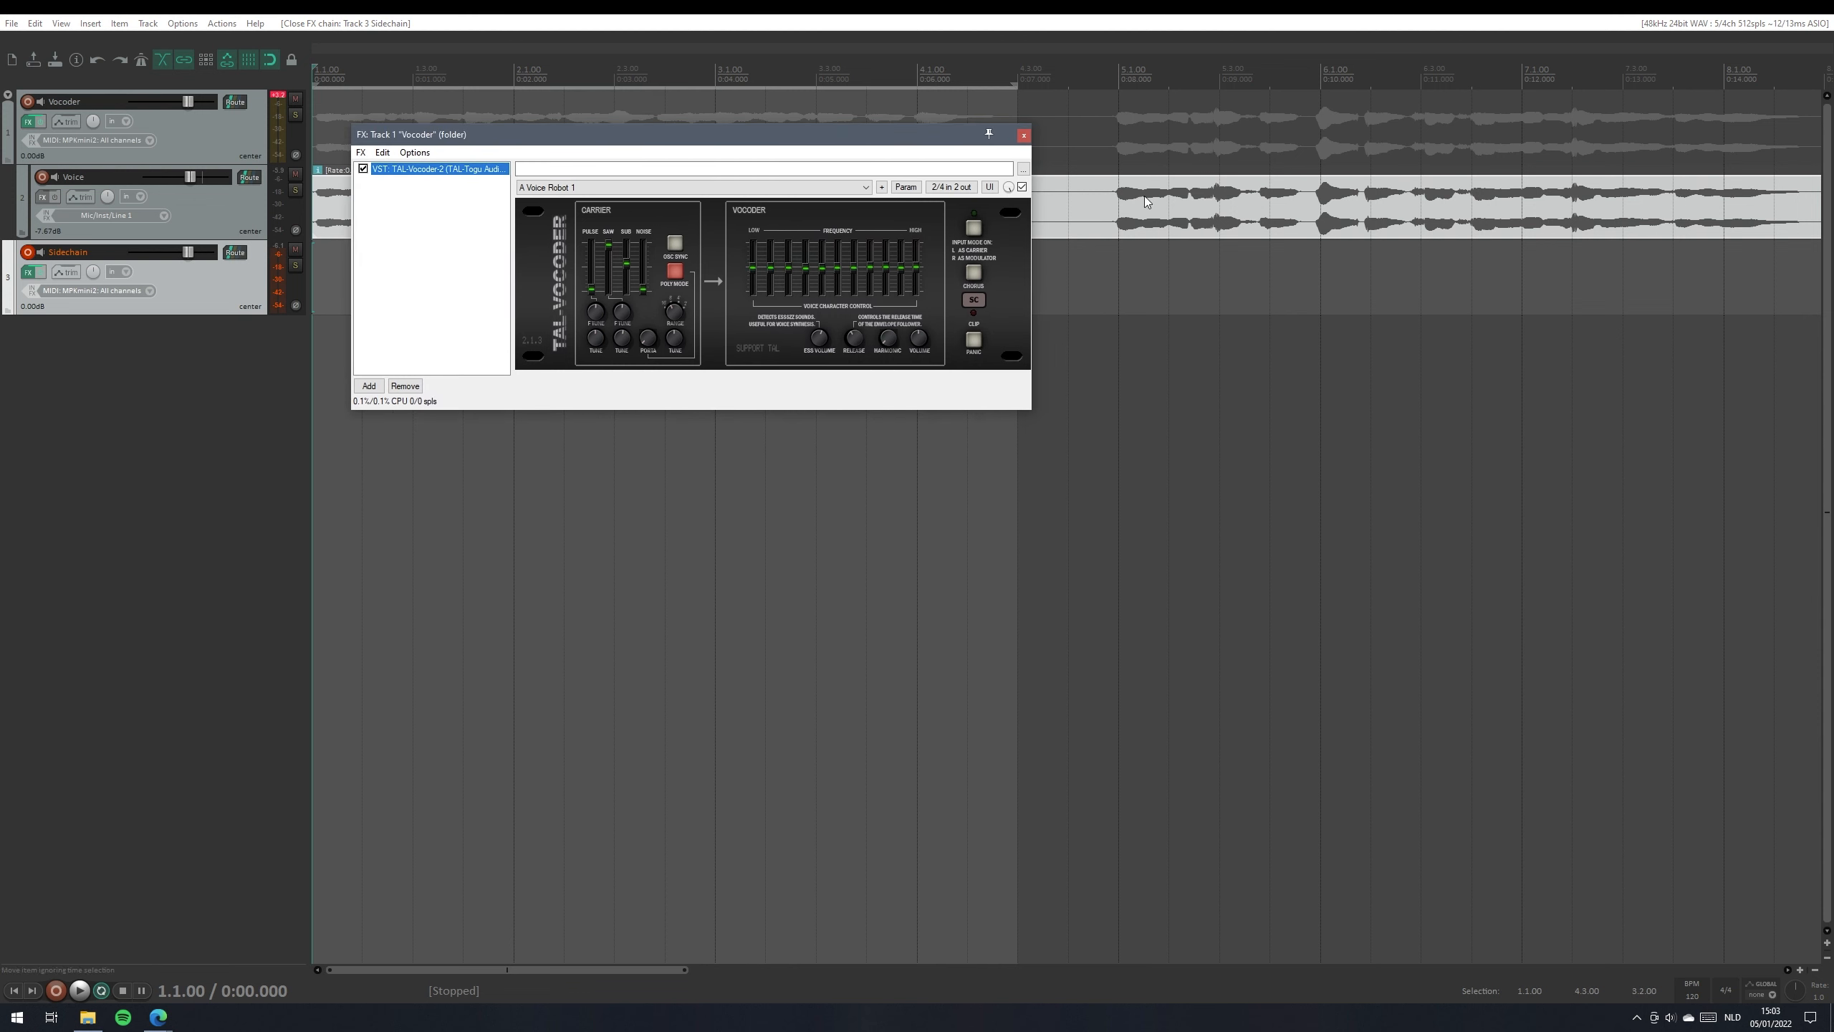
left_click(951, 187)
left_click_drag(1045, 198, 1029, 359)
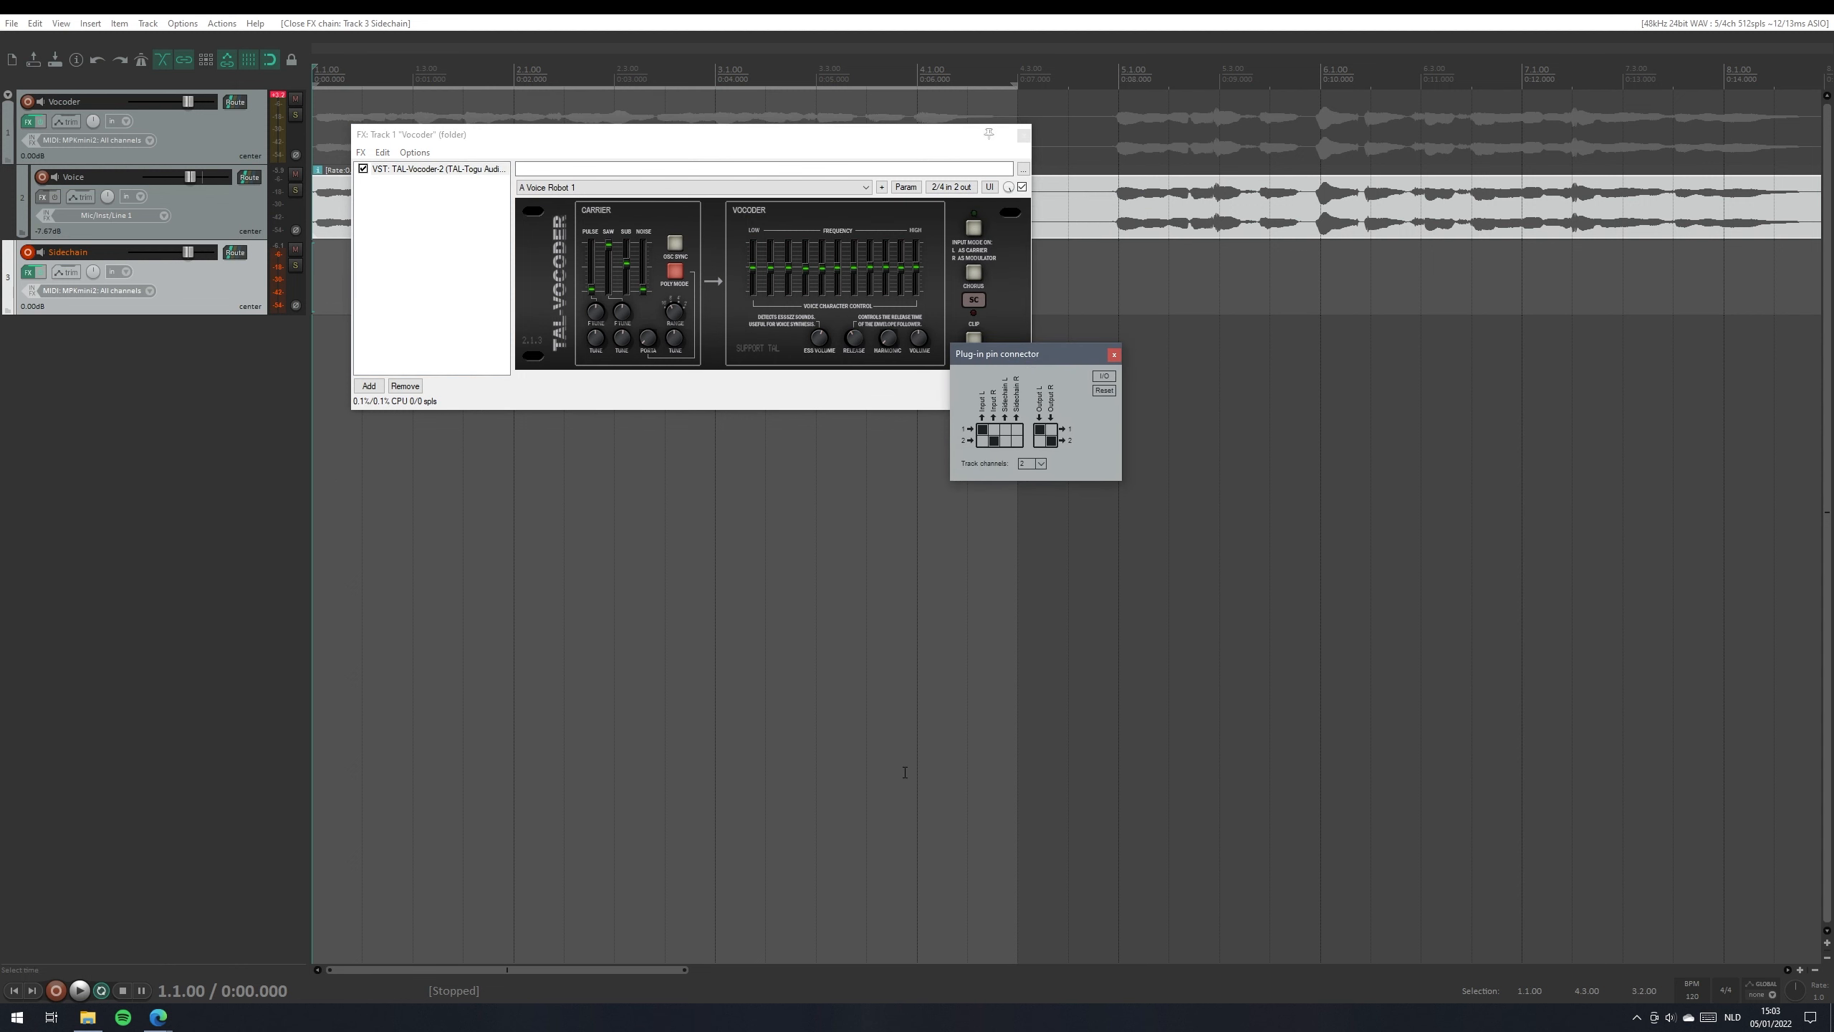
left_click(1039, 464)
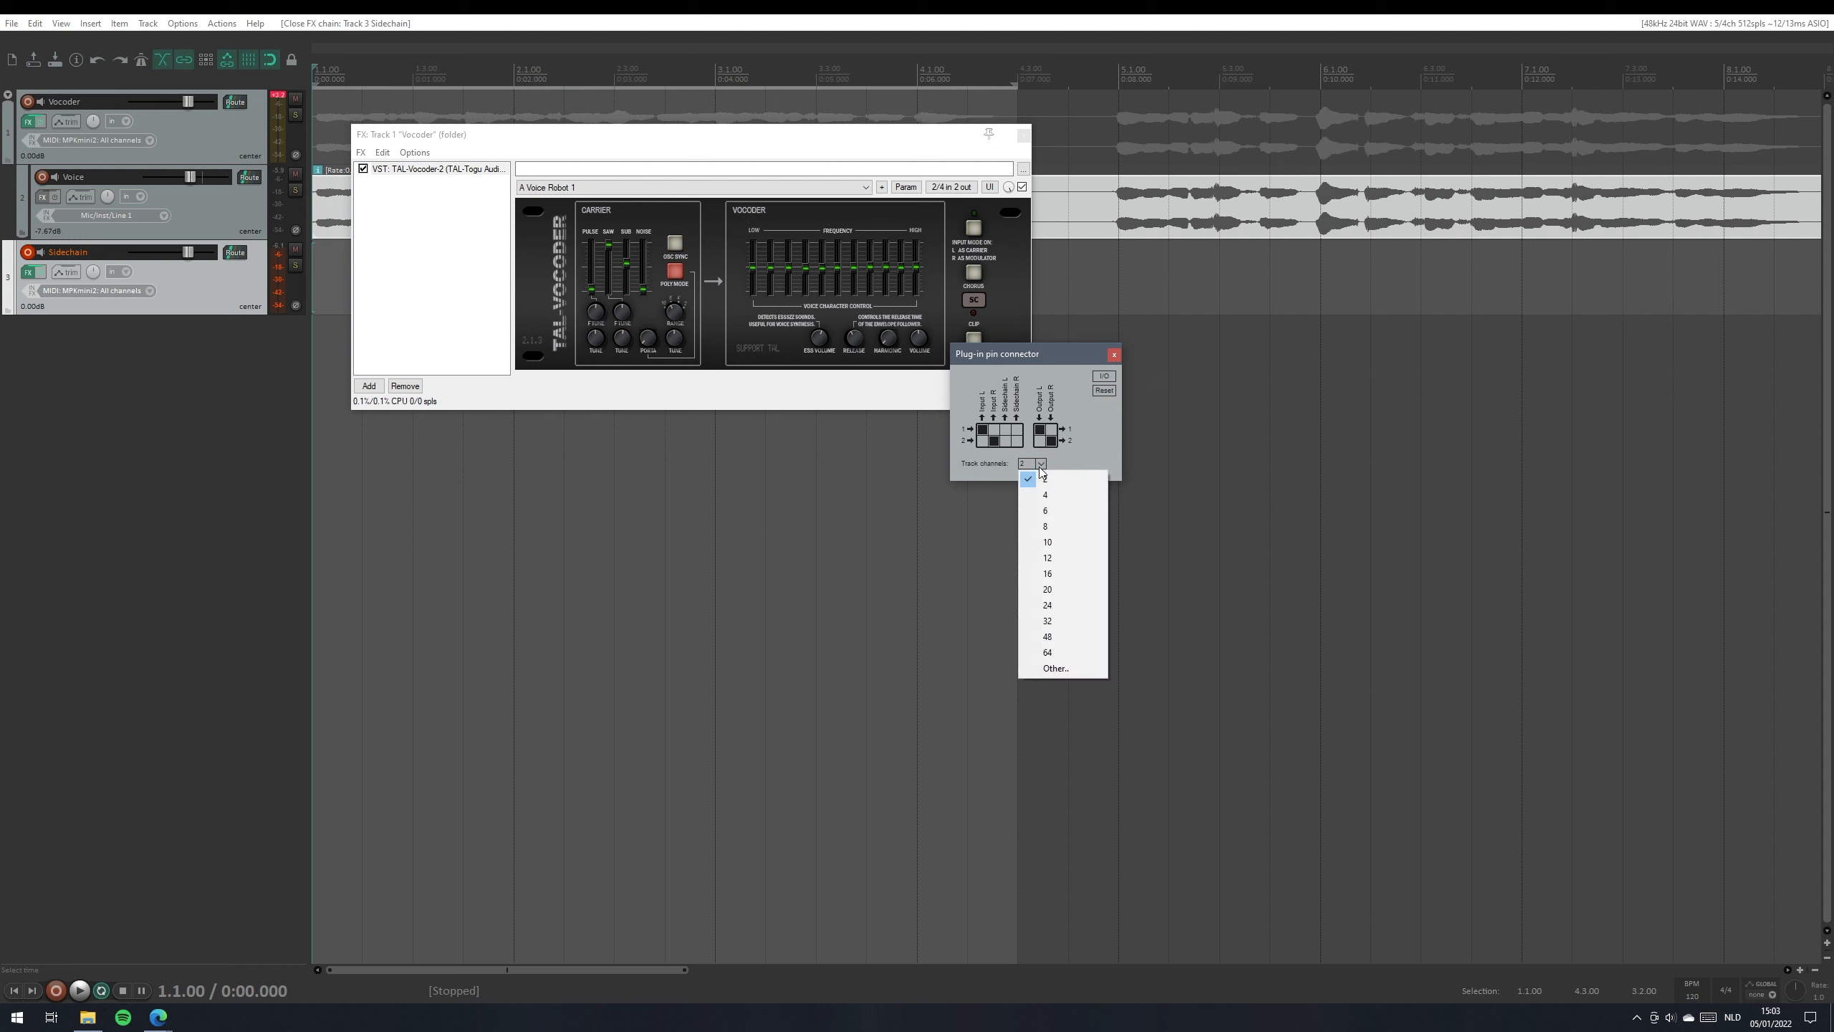
left_click(1067, 497)
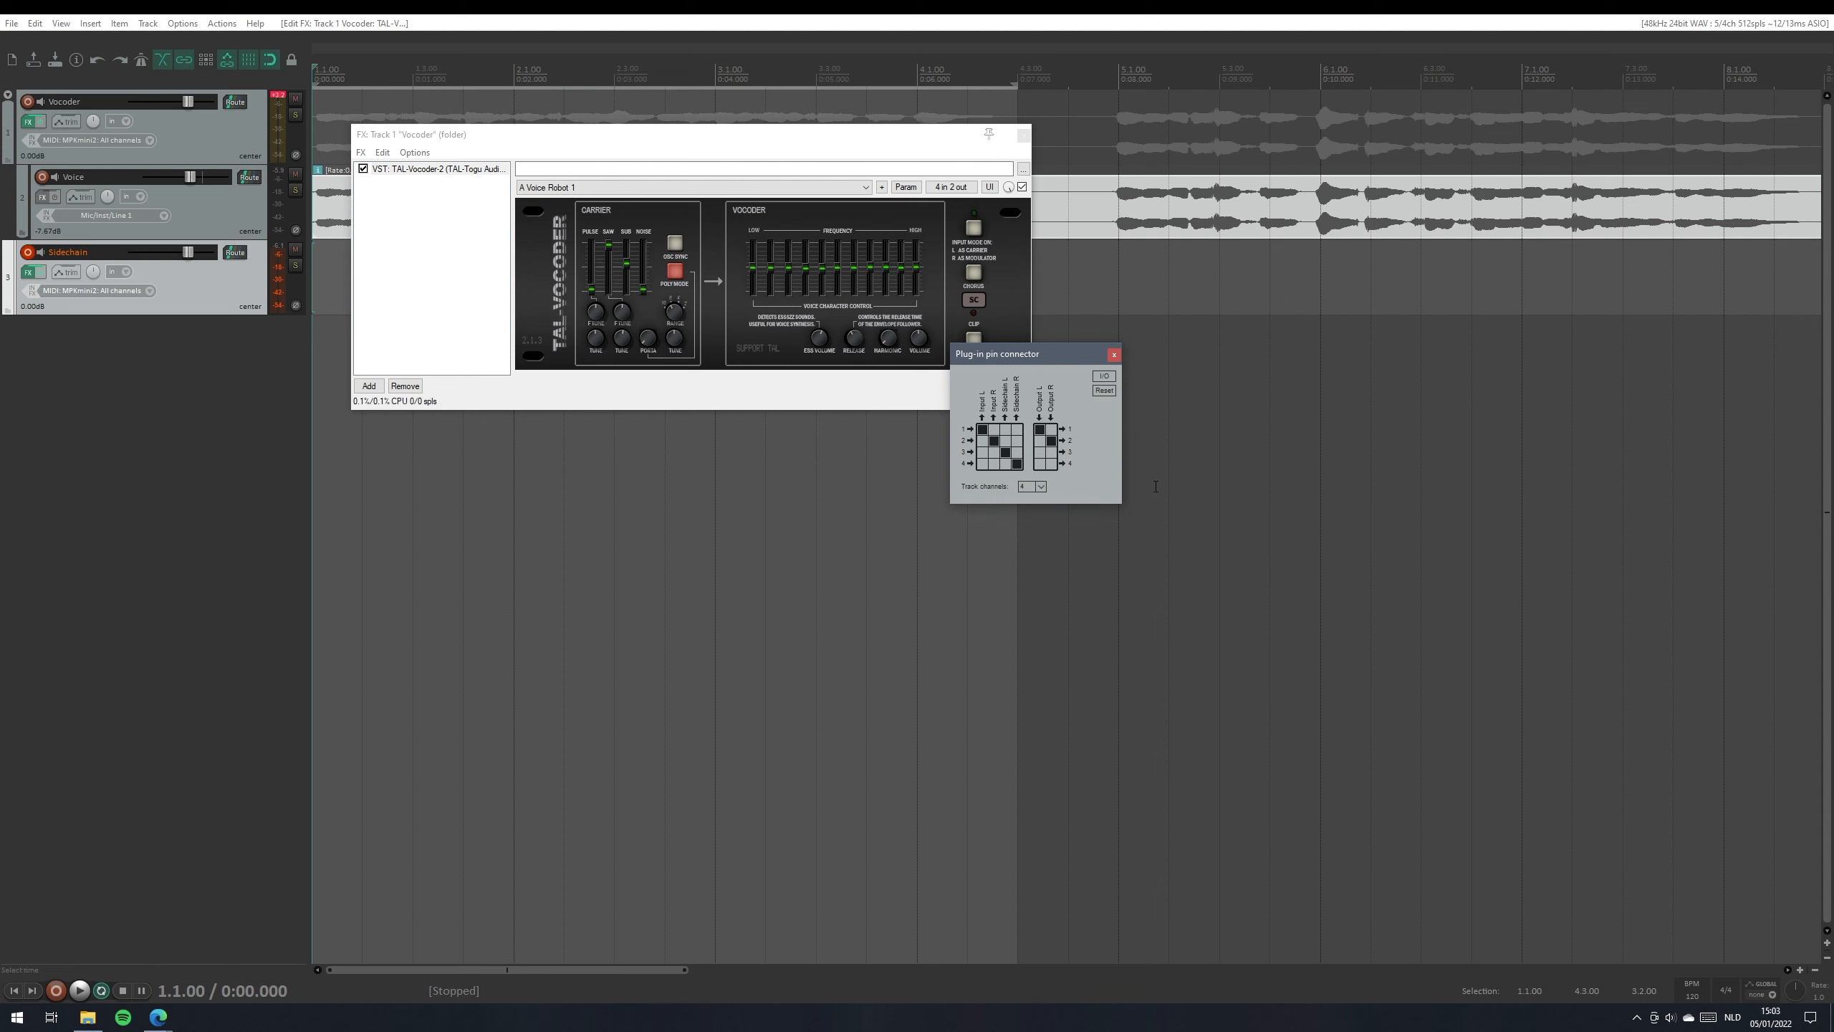
left_click(1113, 354)
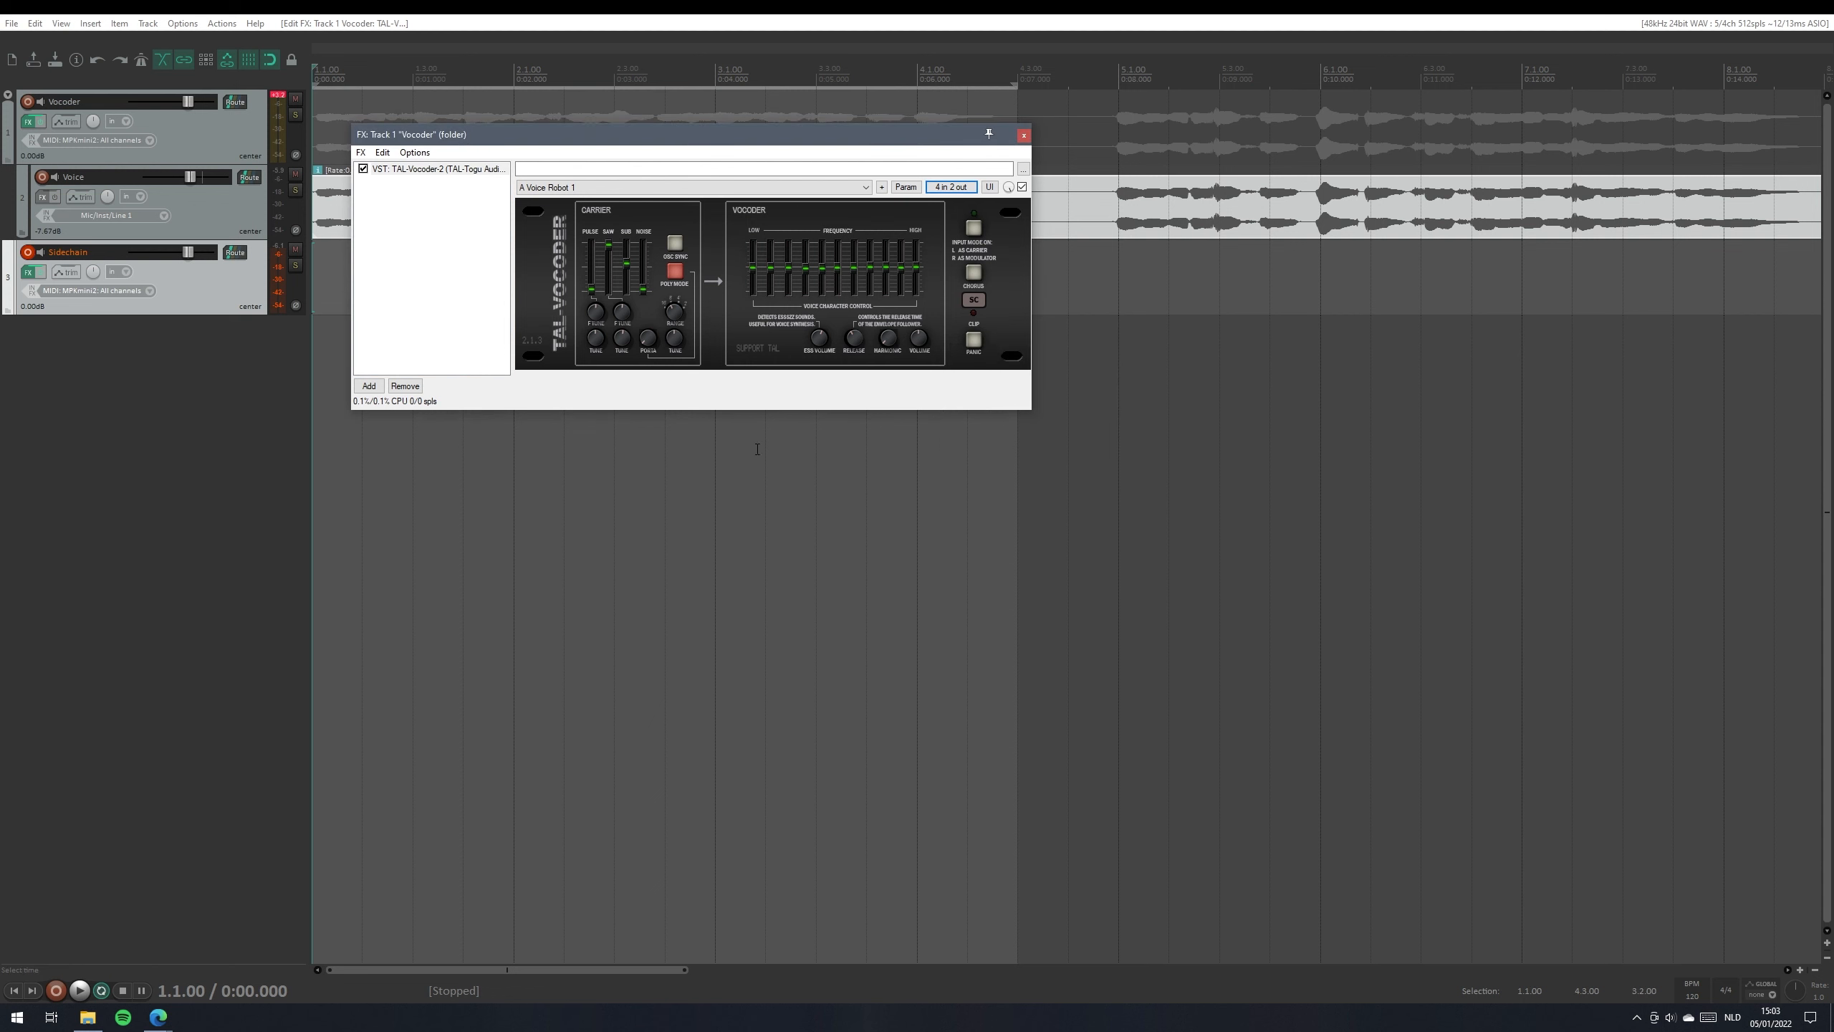
Turn on Input Mode and the SC sidechain switch in TAL-Vocoder-2
left_click(978, 227)
left_click(975, 299)
left_click(396, 278)
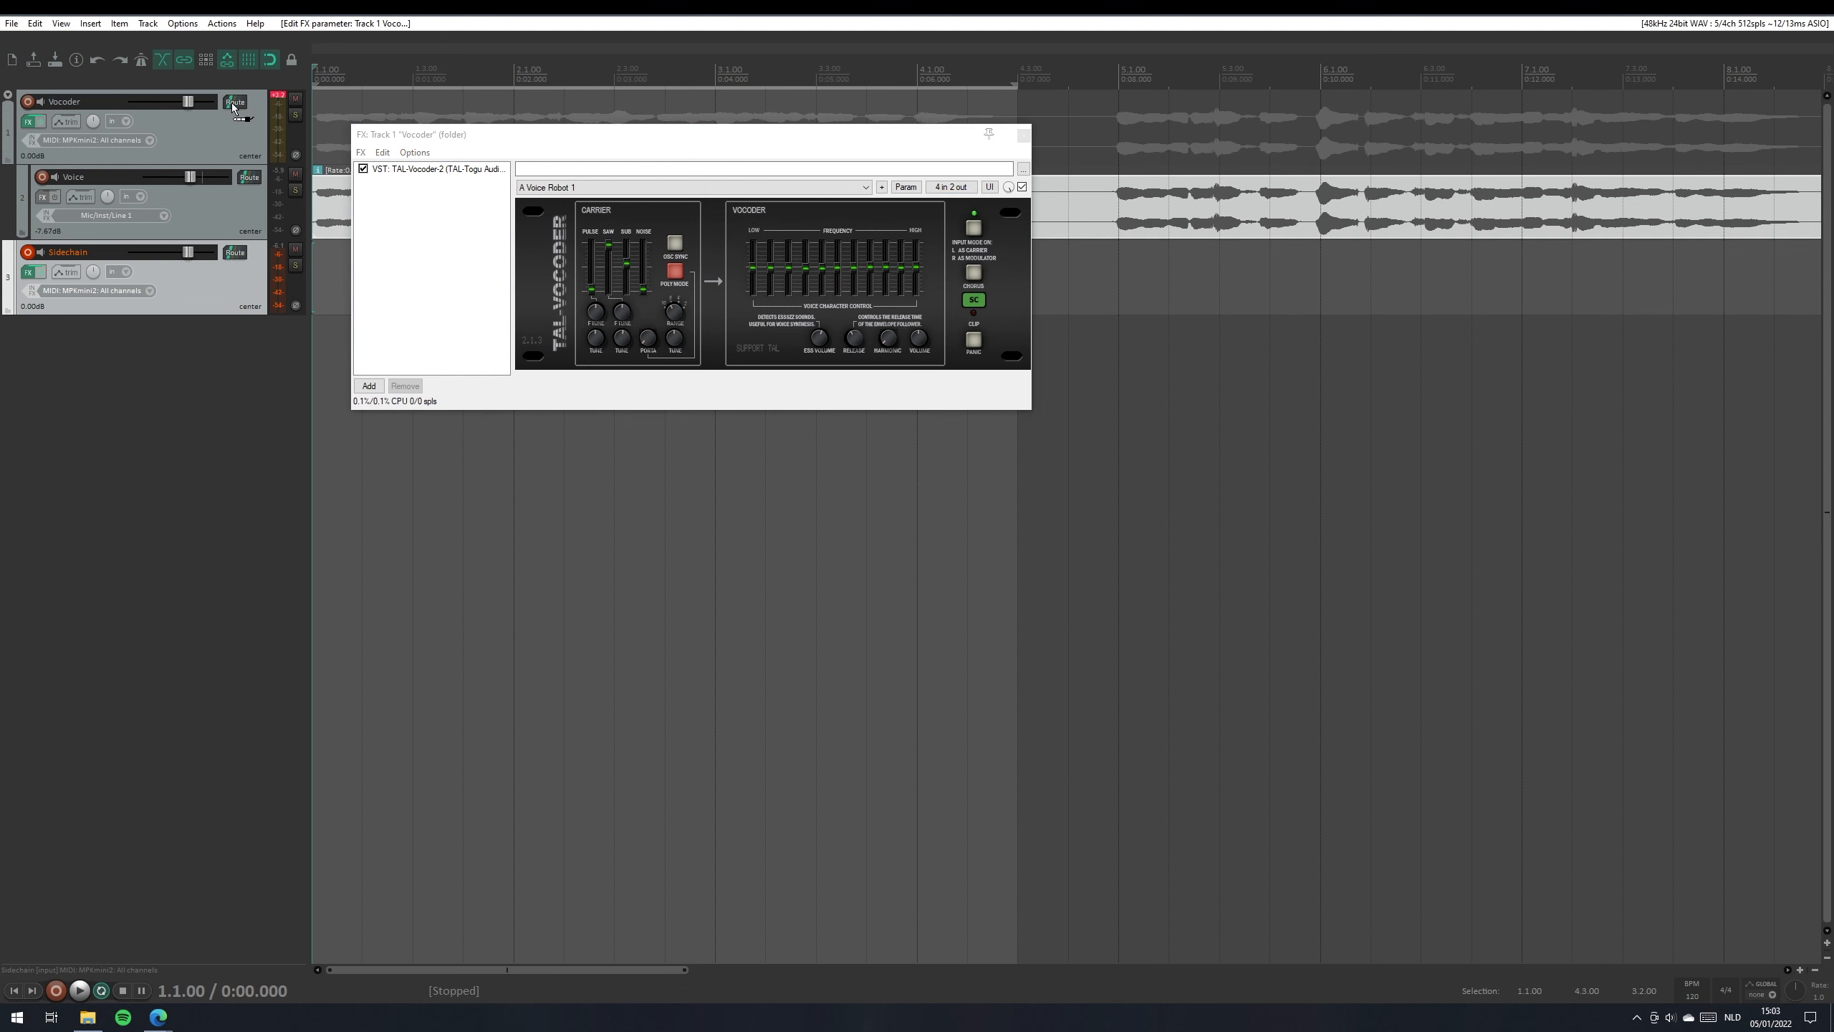
Create a send from the Sidechain track to the Vocoder track with audio 1/2 routed to 3/4 and MIDI set to None
left_click_drag(233, 103, 526, 430)
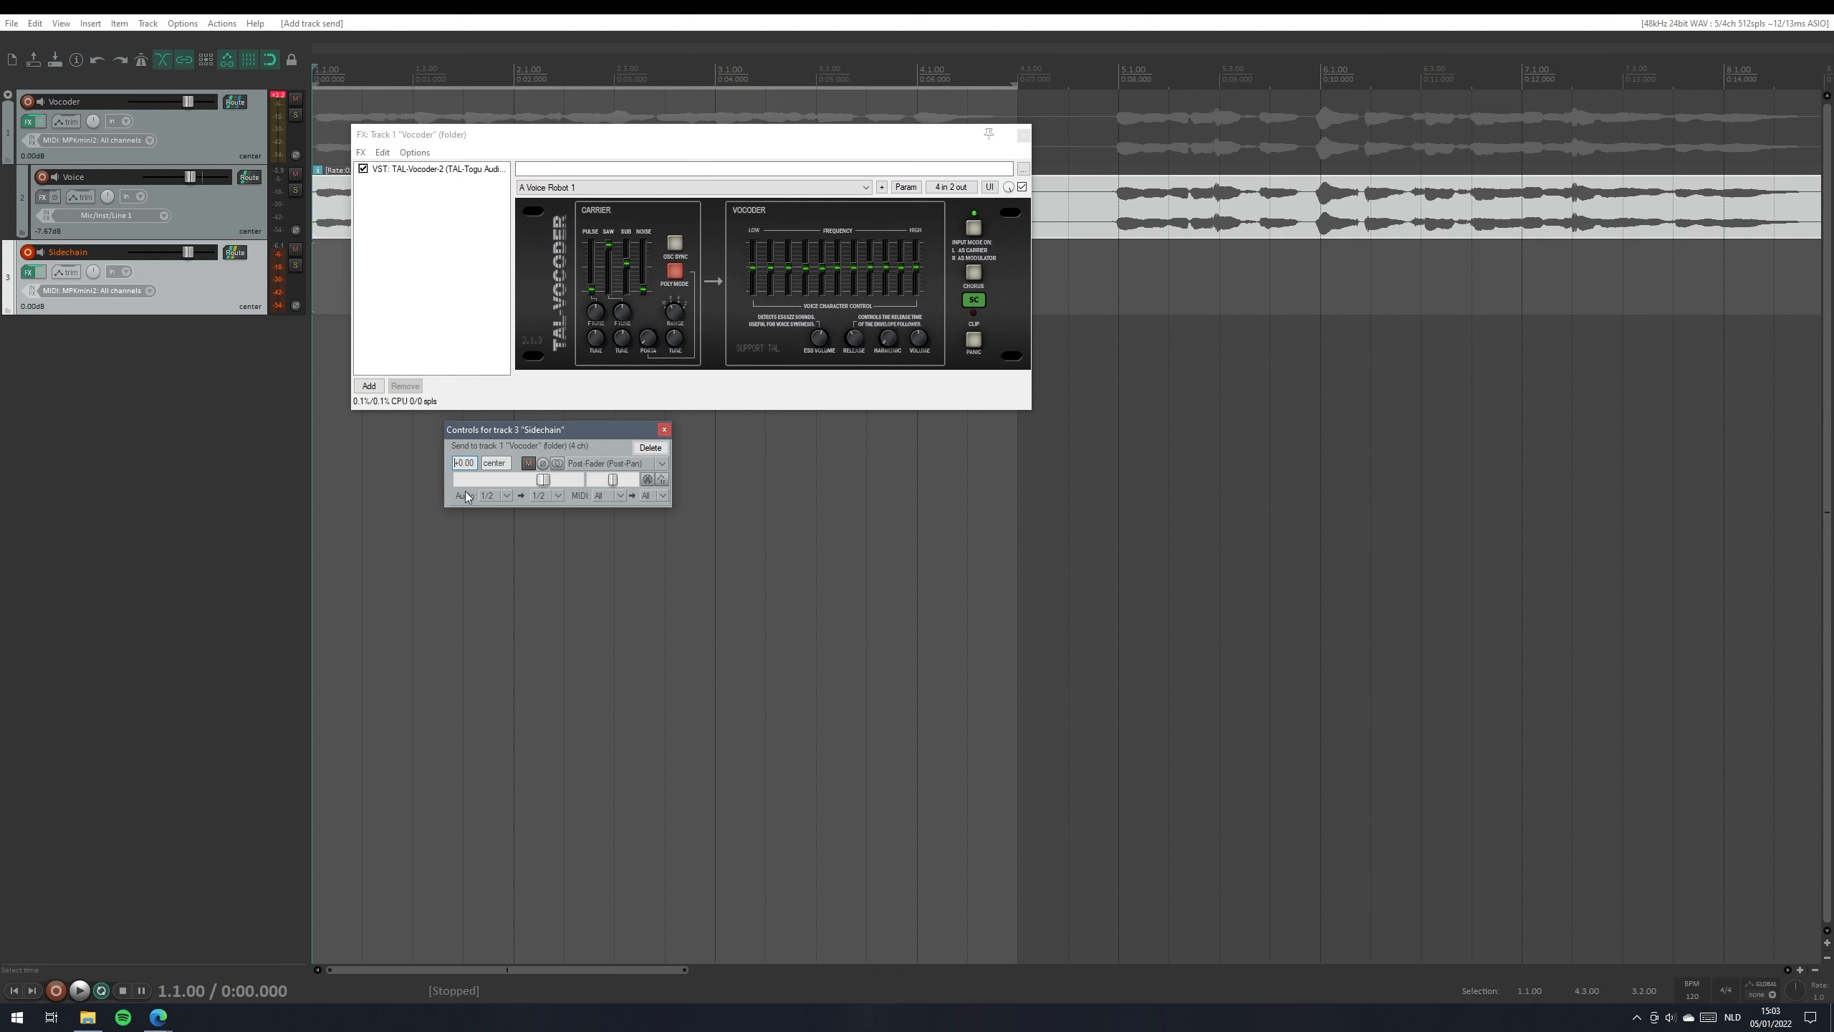
left_click(558, 495)
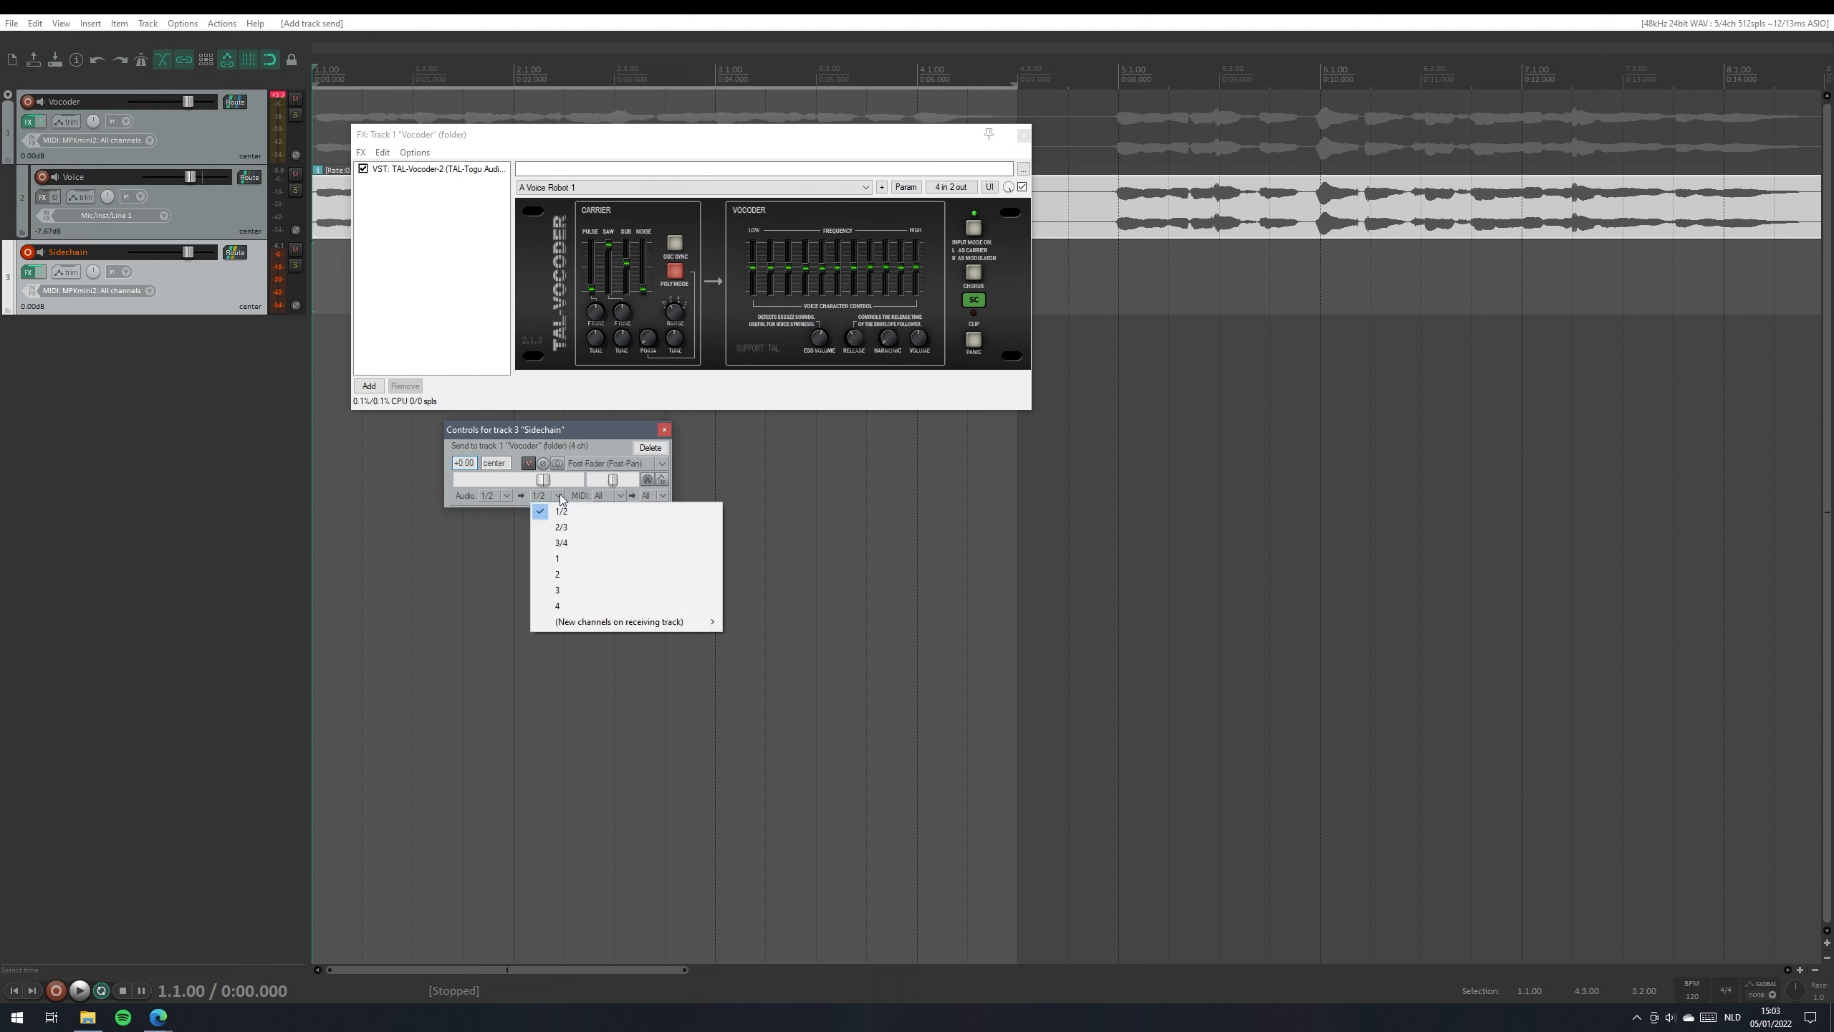
left_click(575, 544)
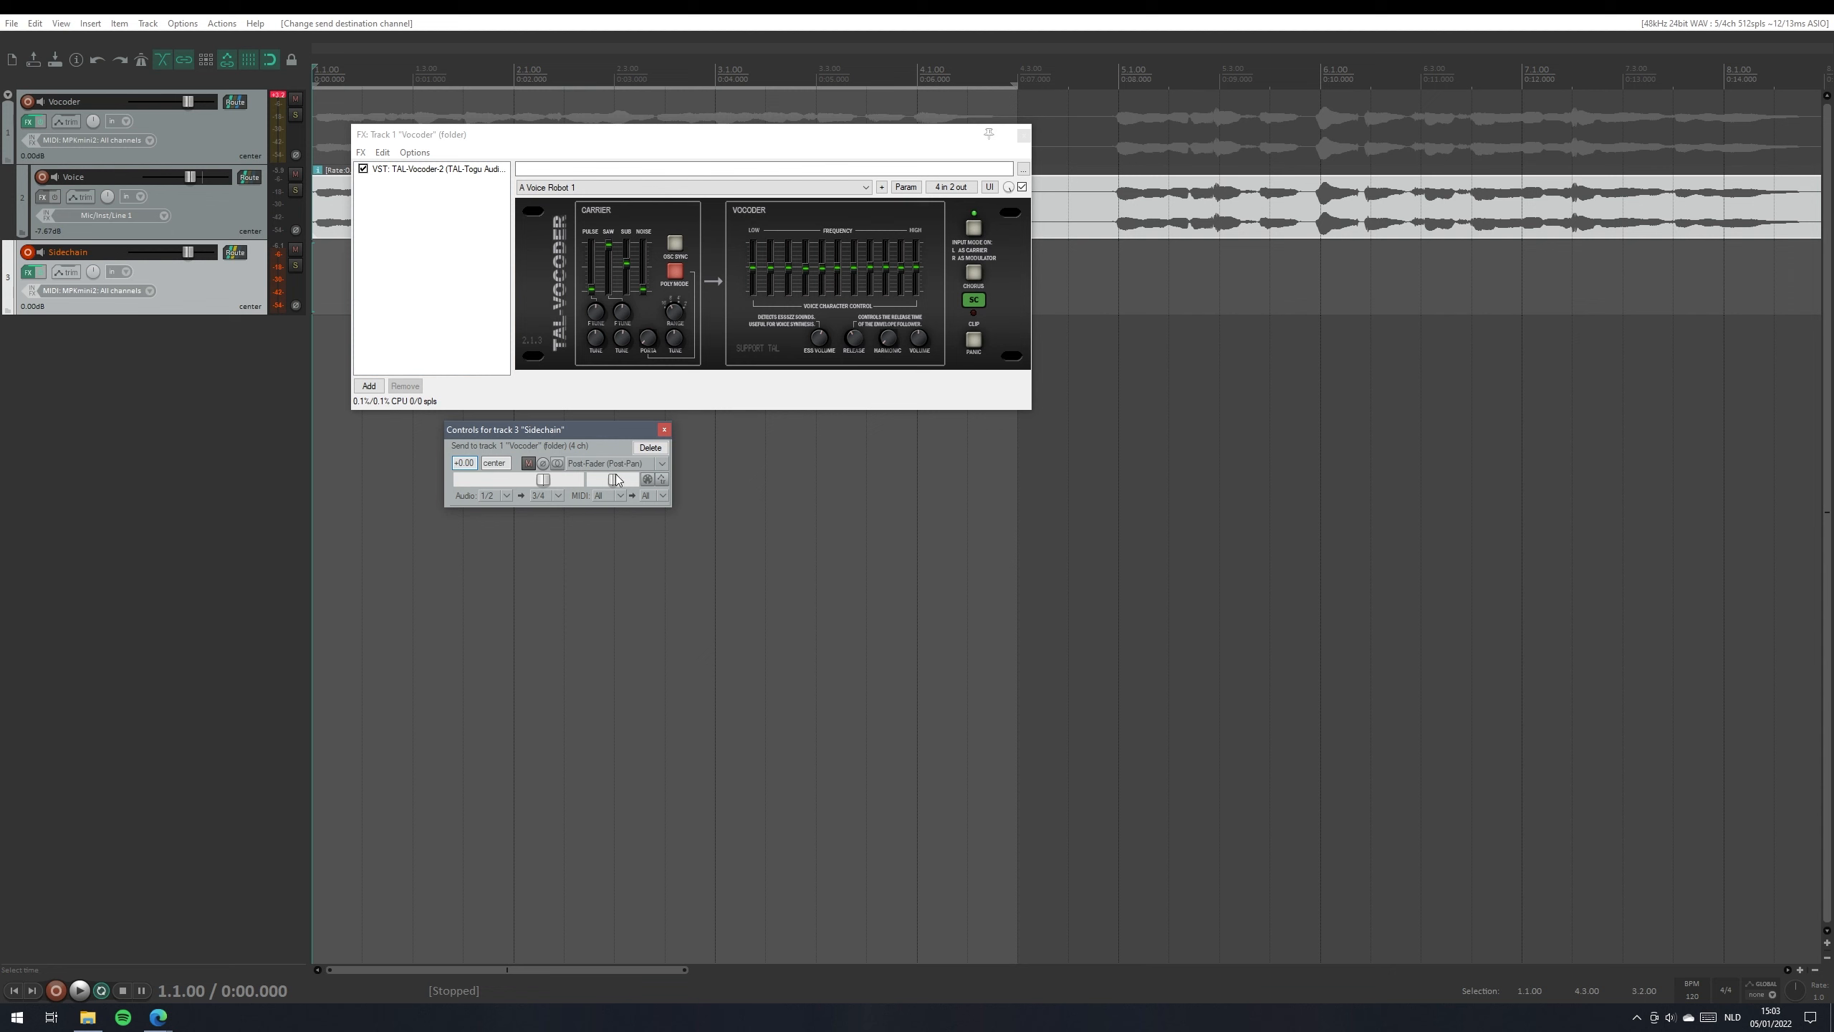
left_click(618, 496)
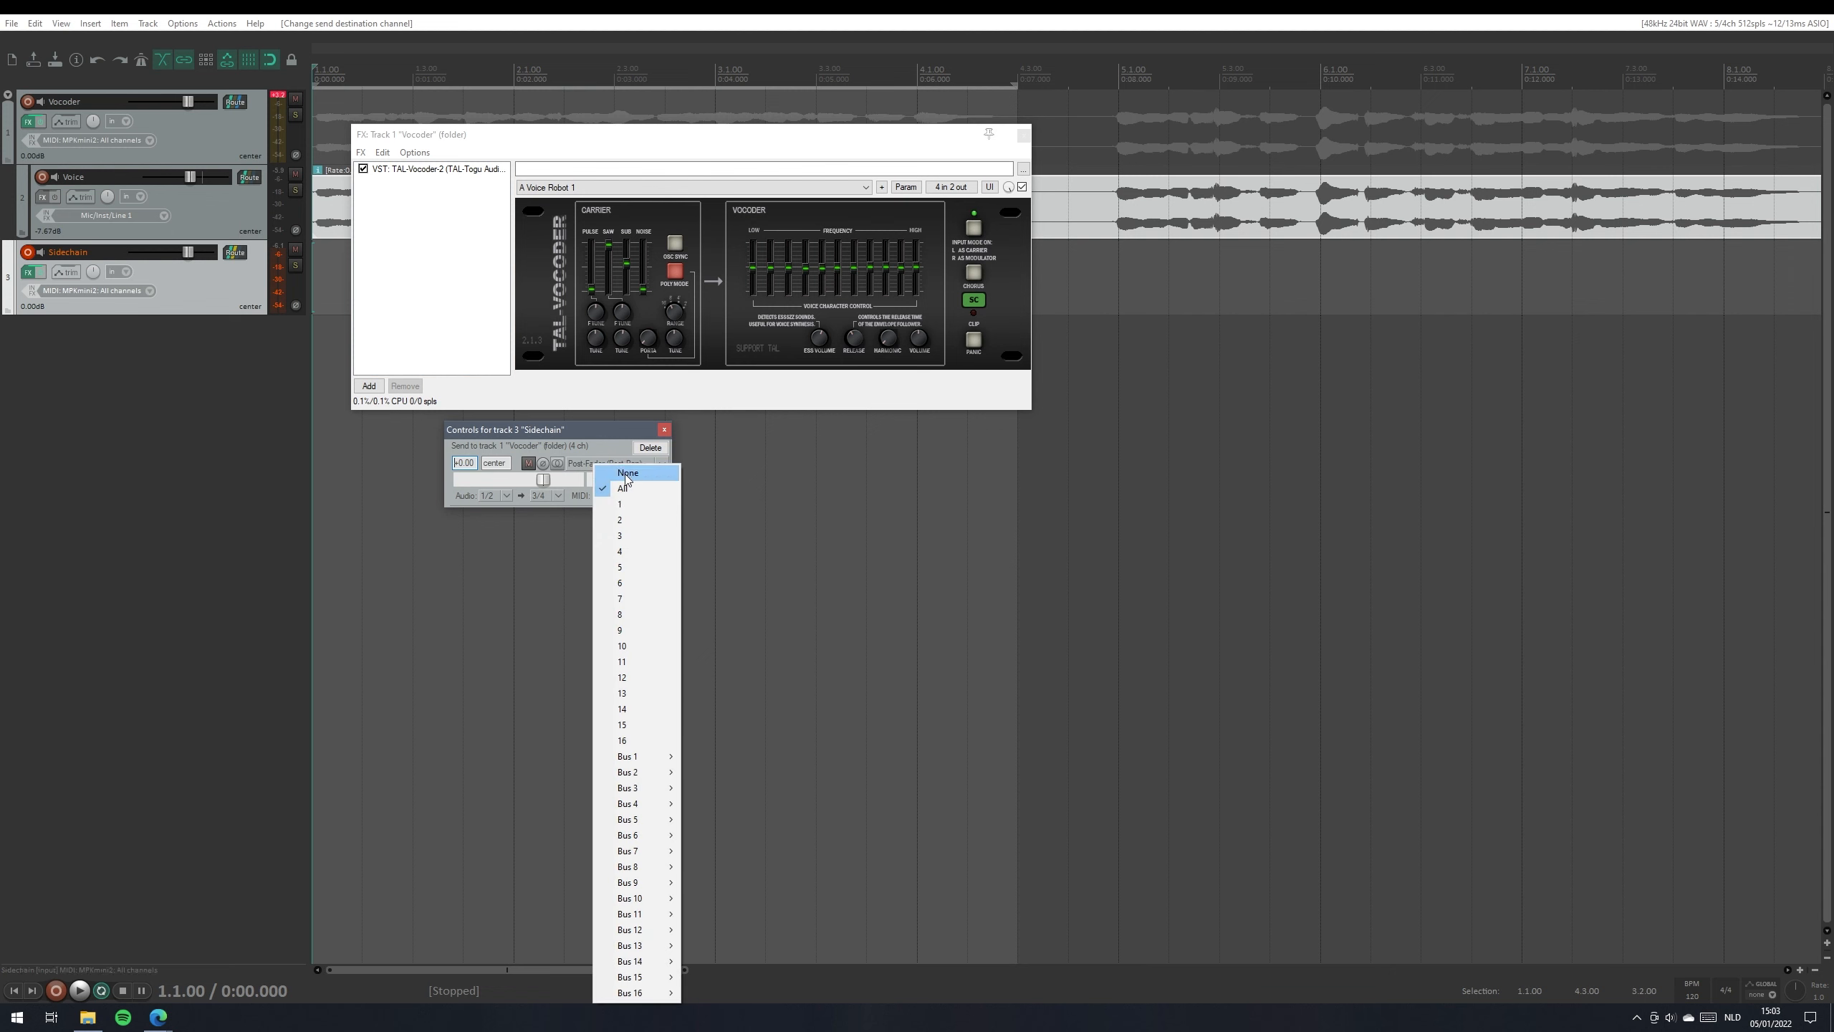
left_click(627, 474)
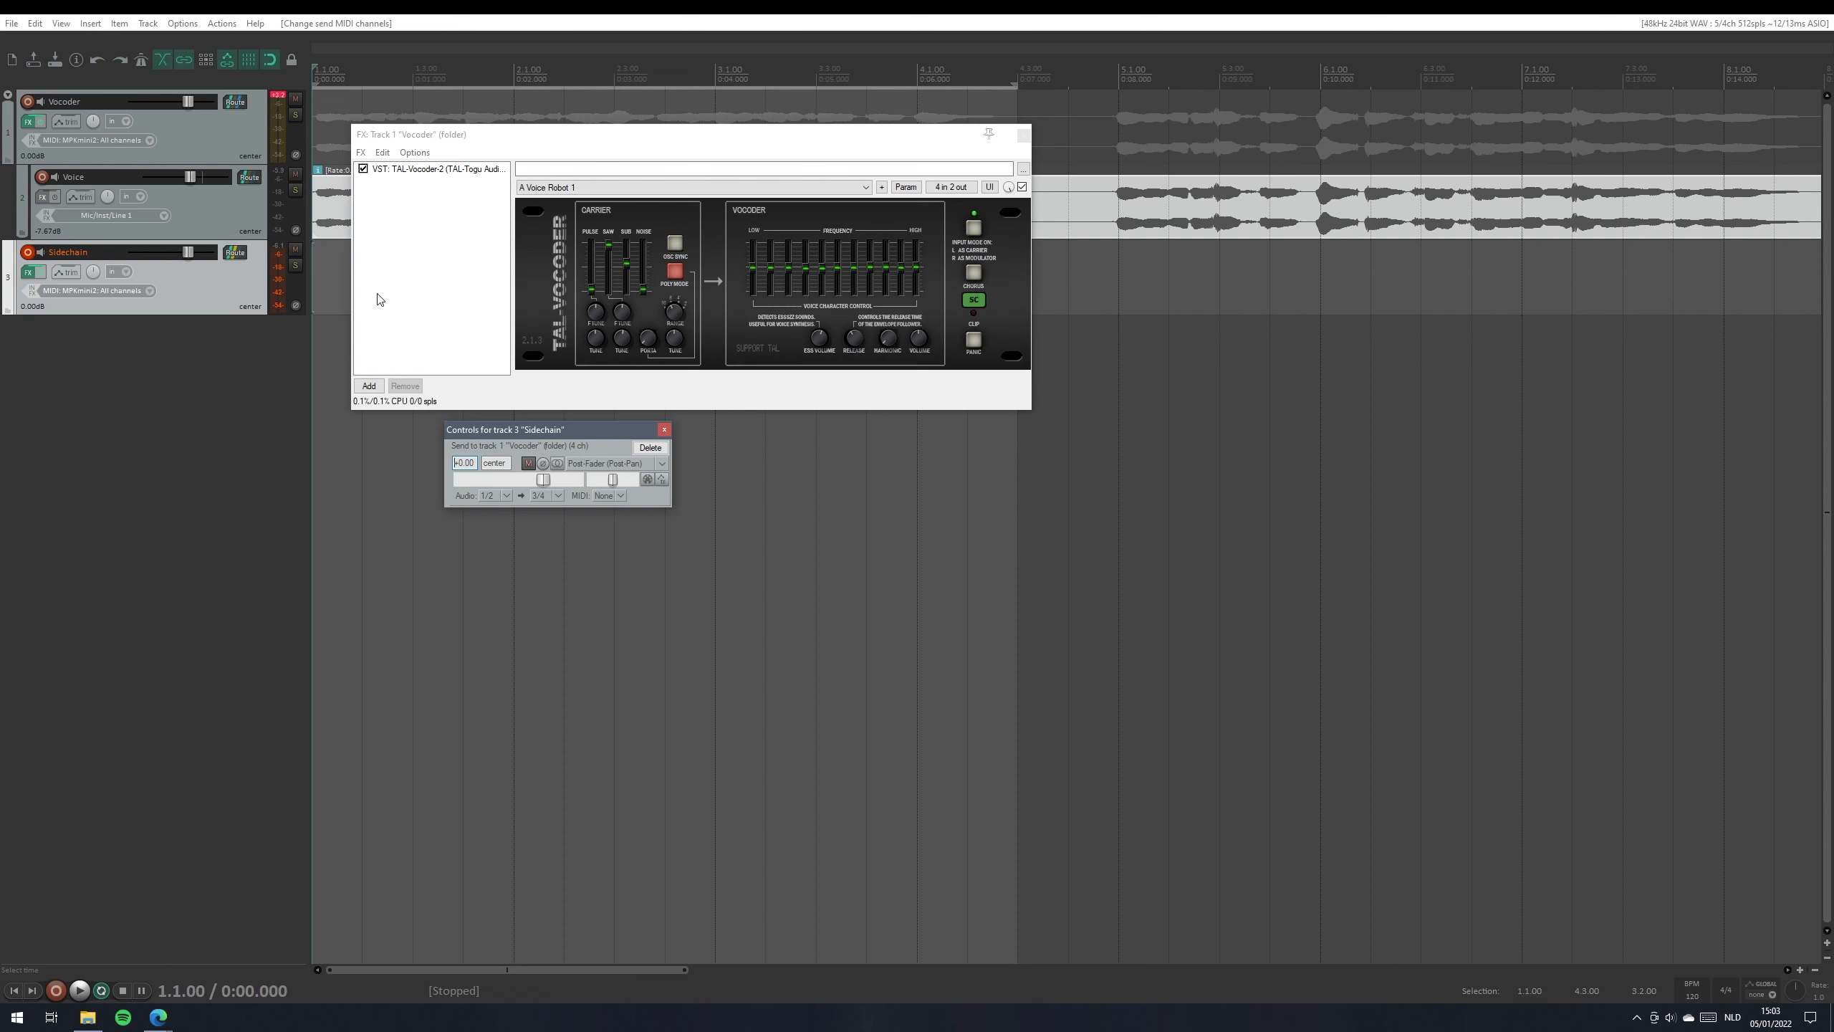
left_click(663, 429)
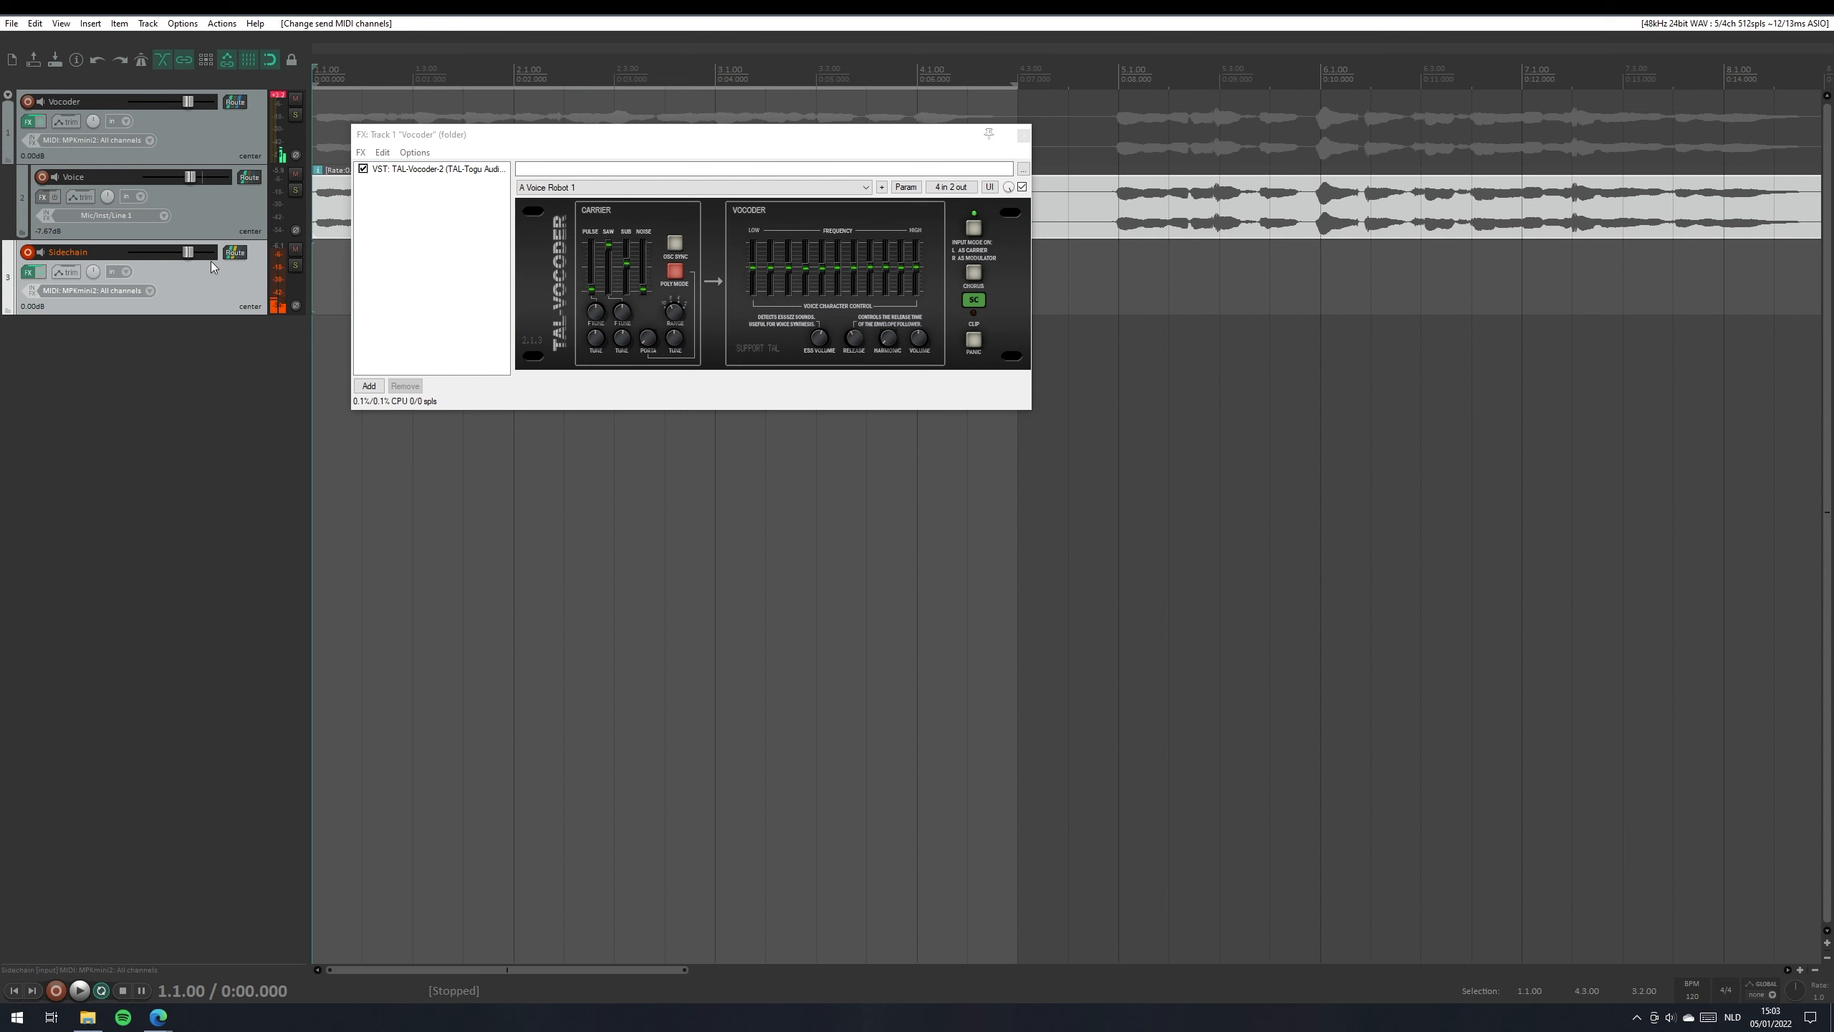
Disable the Sidechain track's master send and move the vocoder window clear of the tracks
left_click(232, 254)
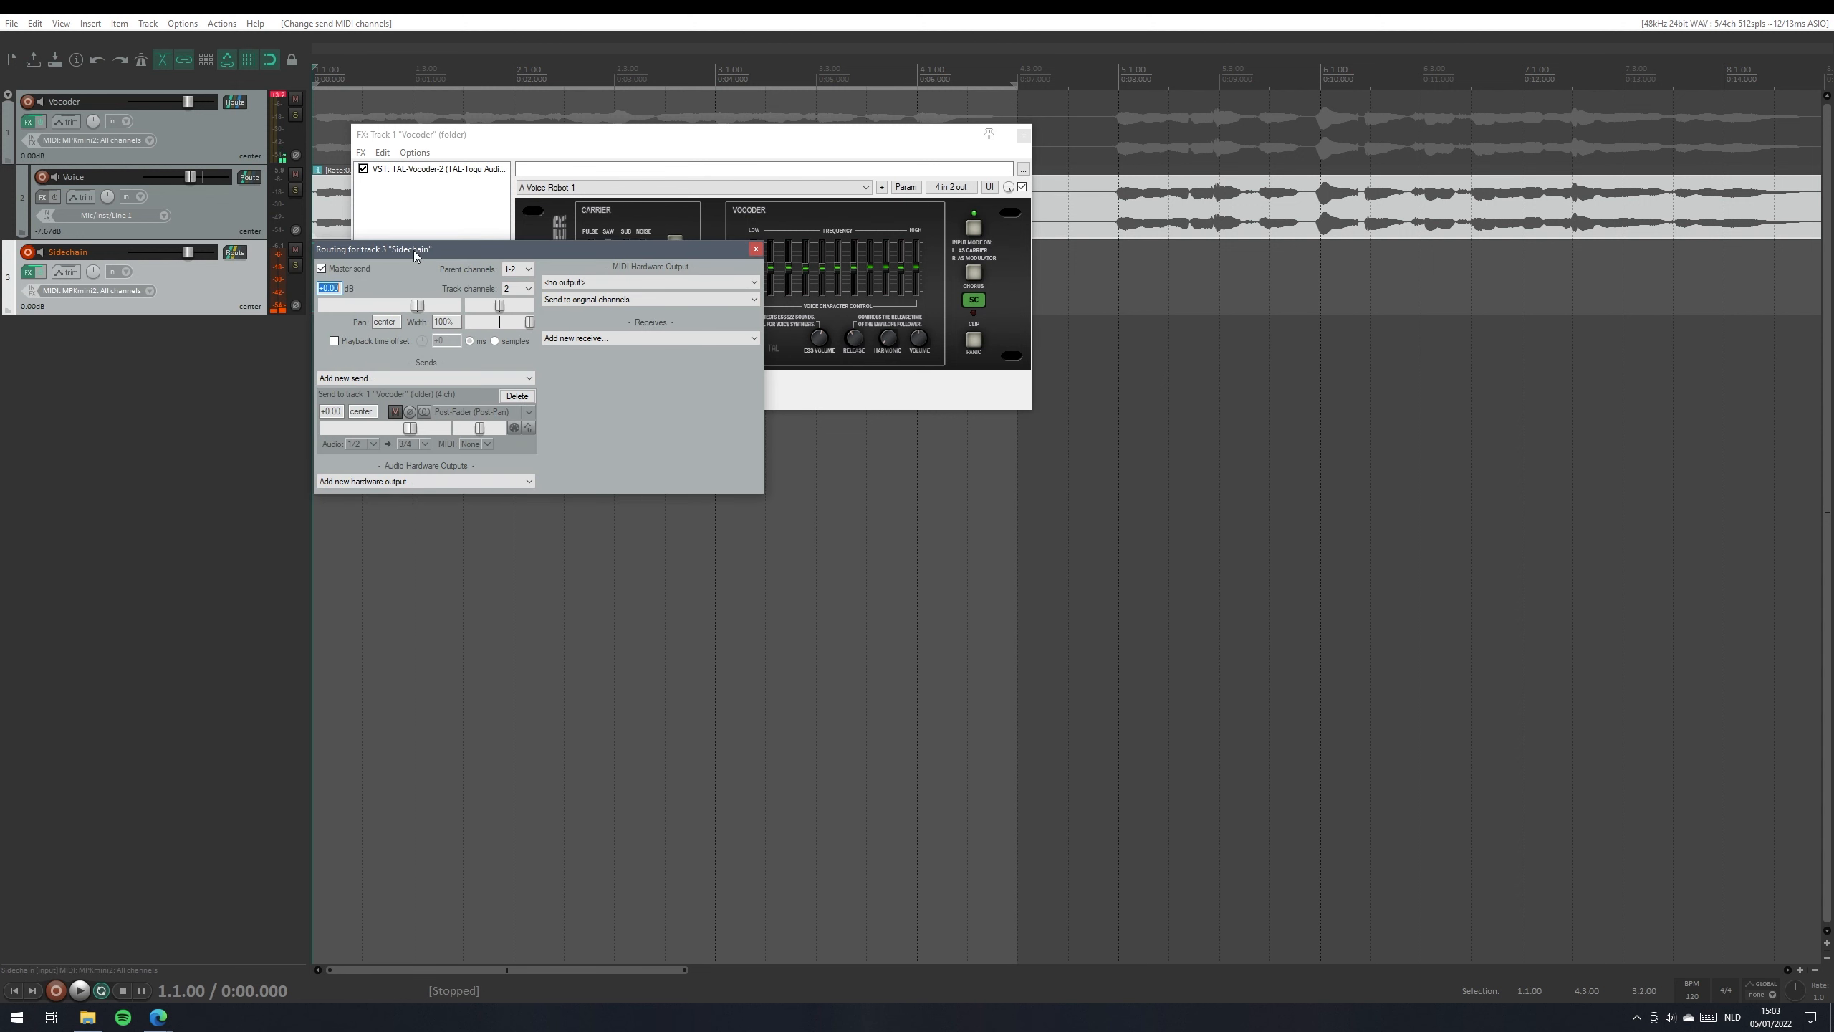
left_click_drag(413, 249, 528, 337)
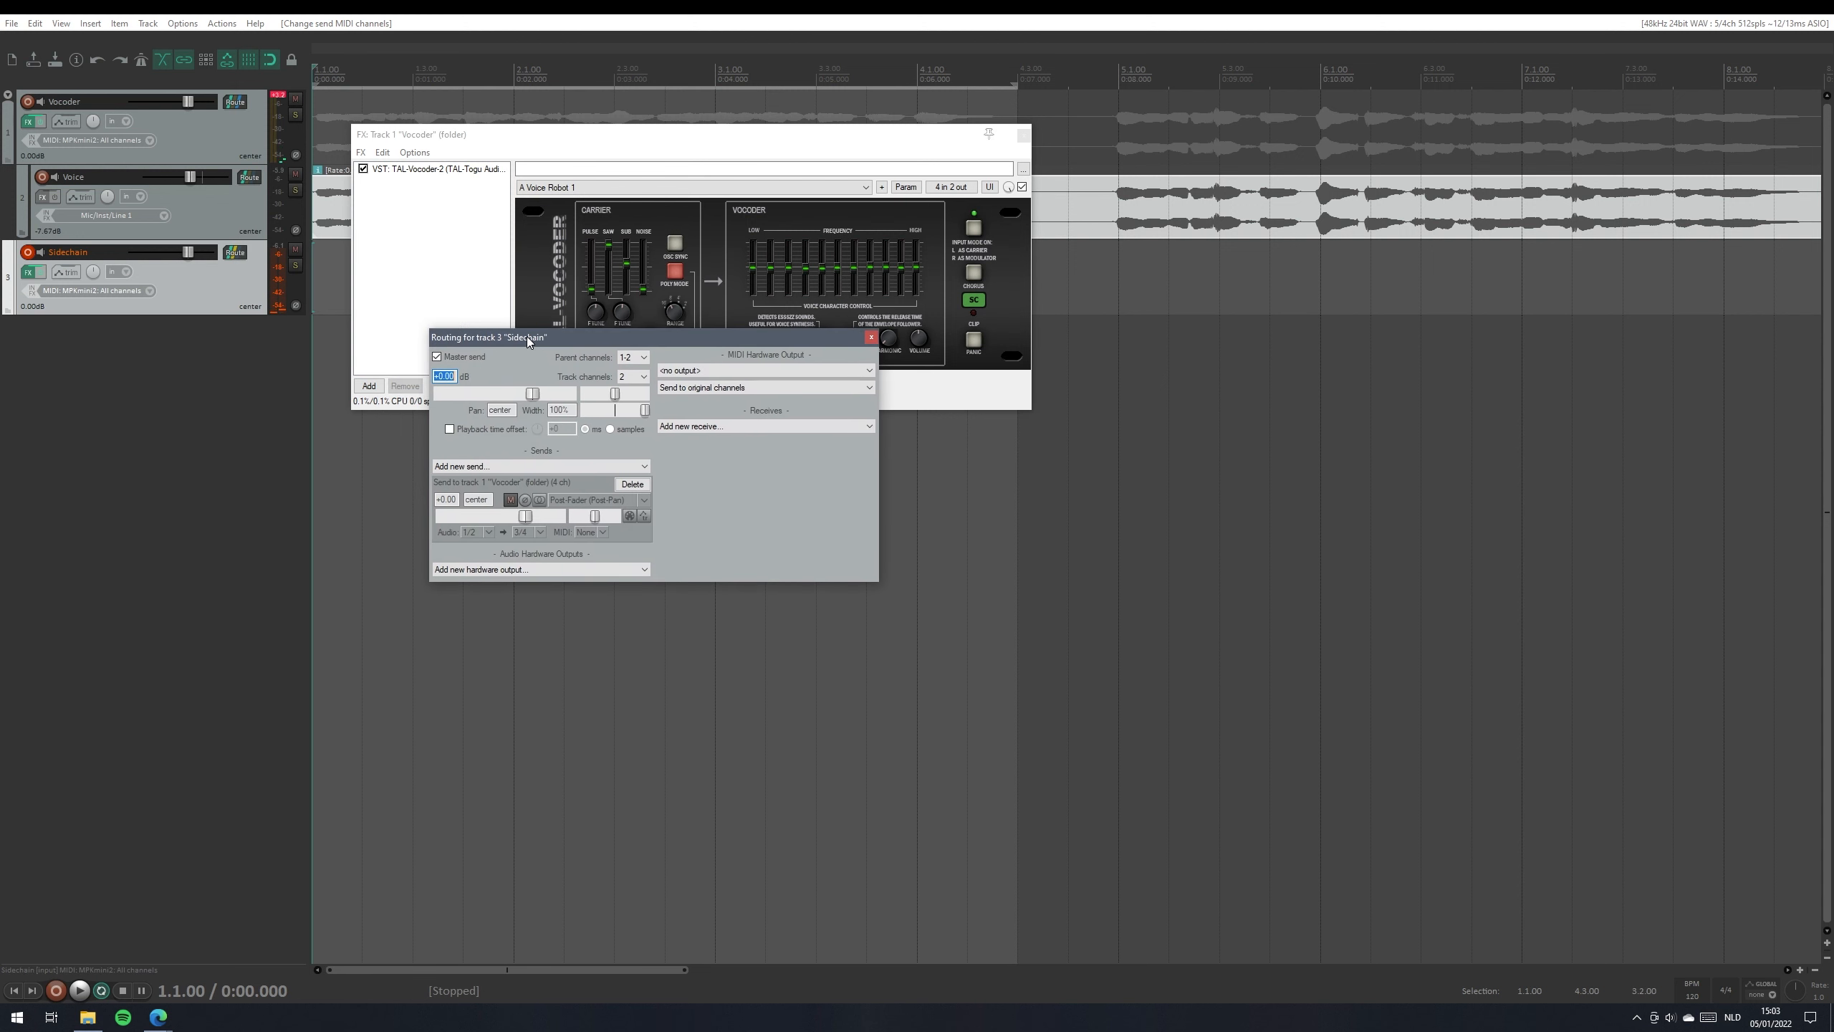
left_click(465, 356)
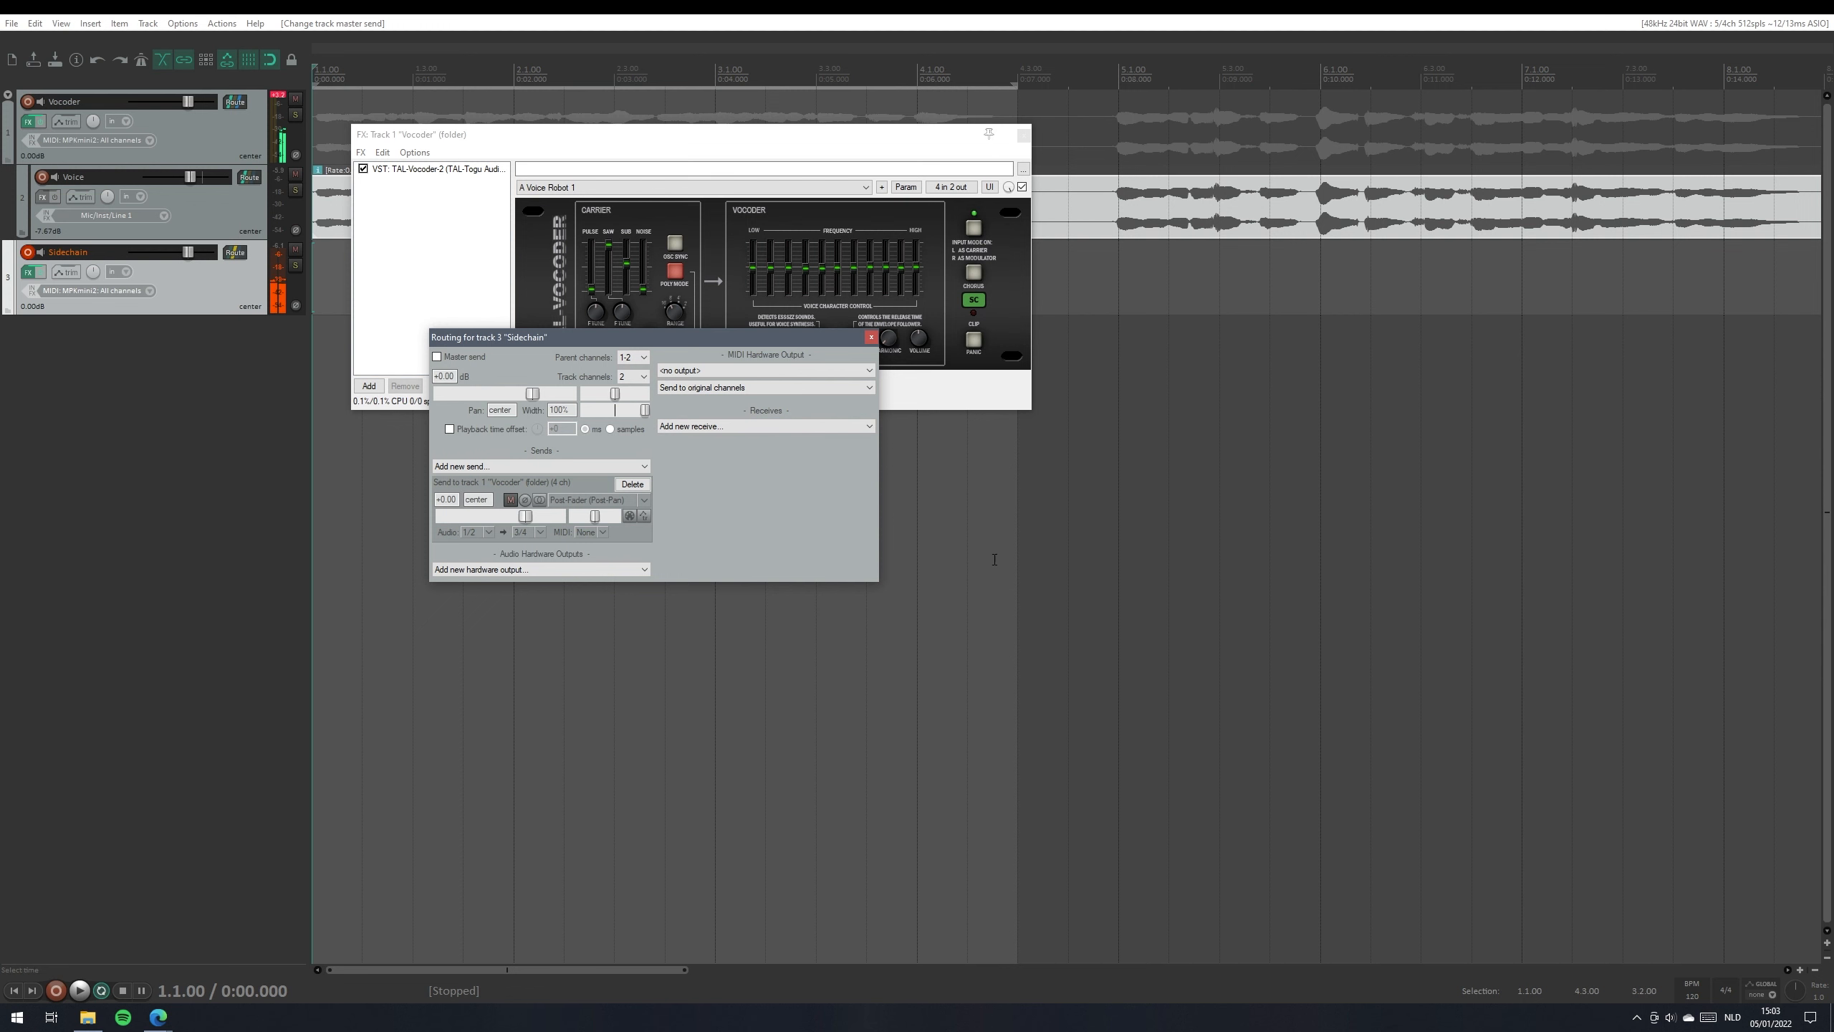
left_click(873, 338)
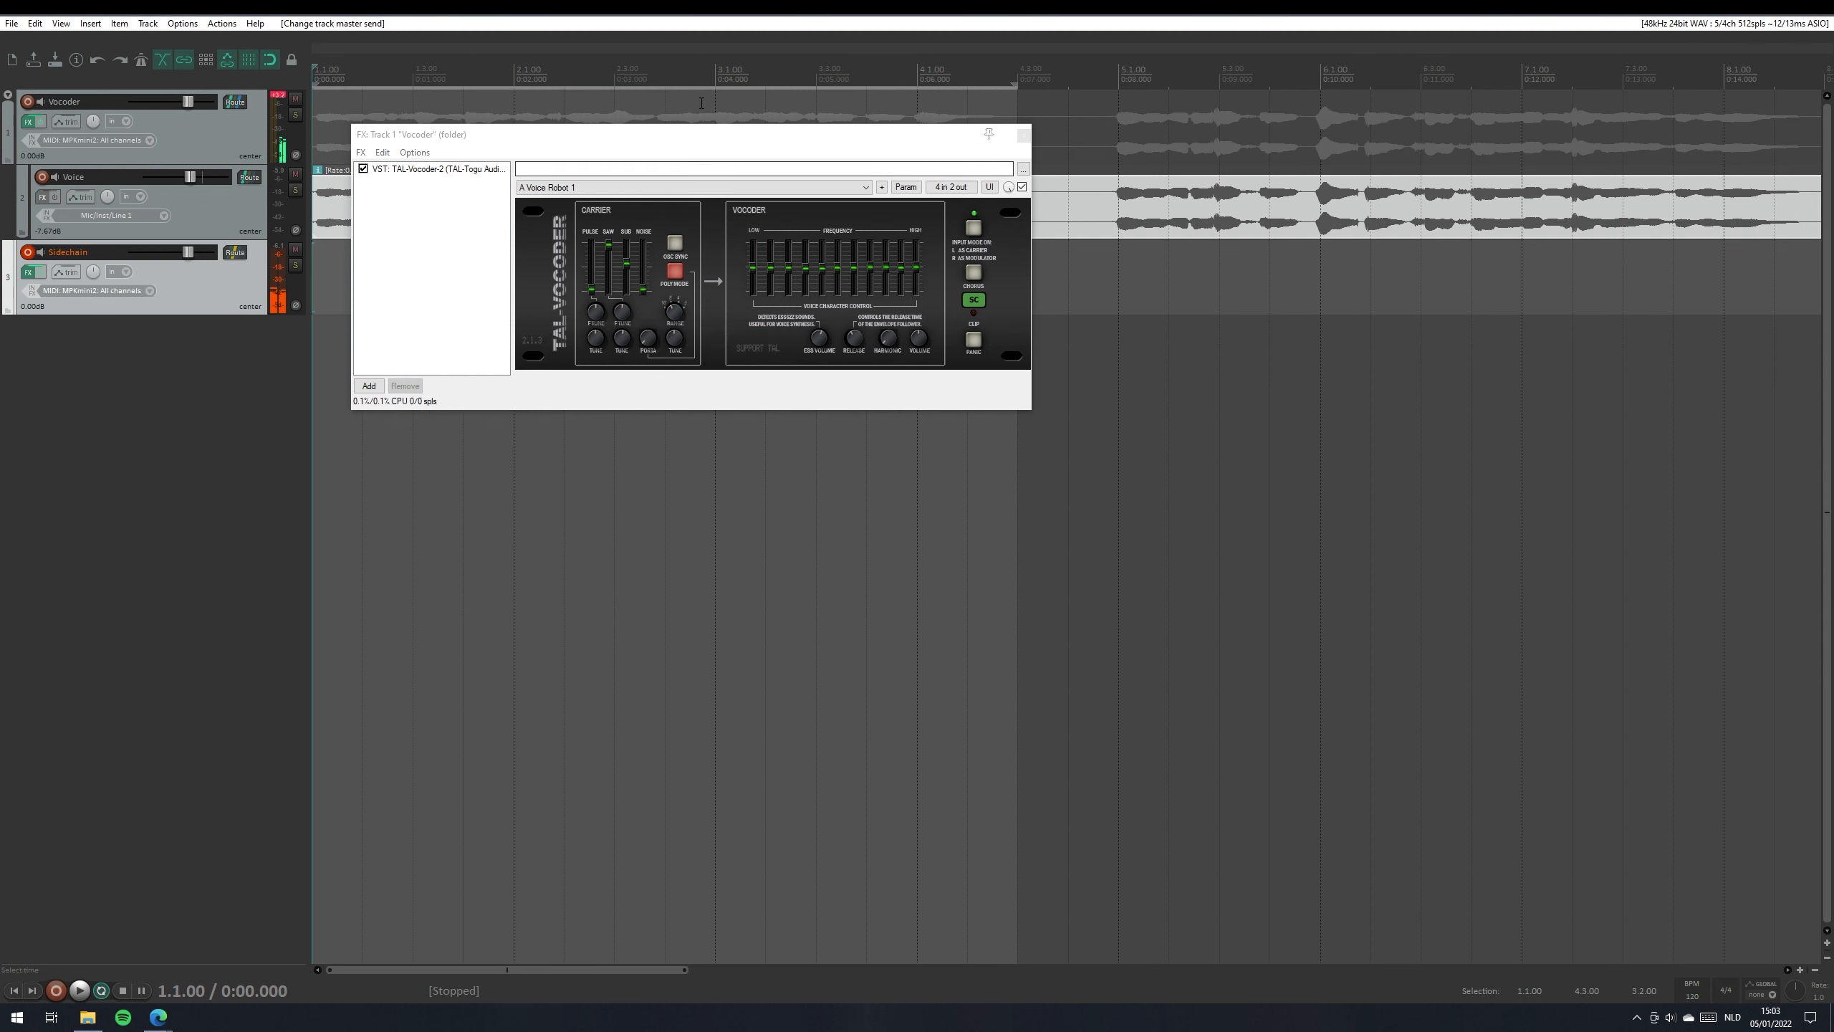
left_click_drag(689, 137, 736, 431)
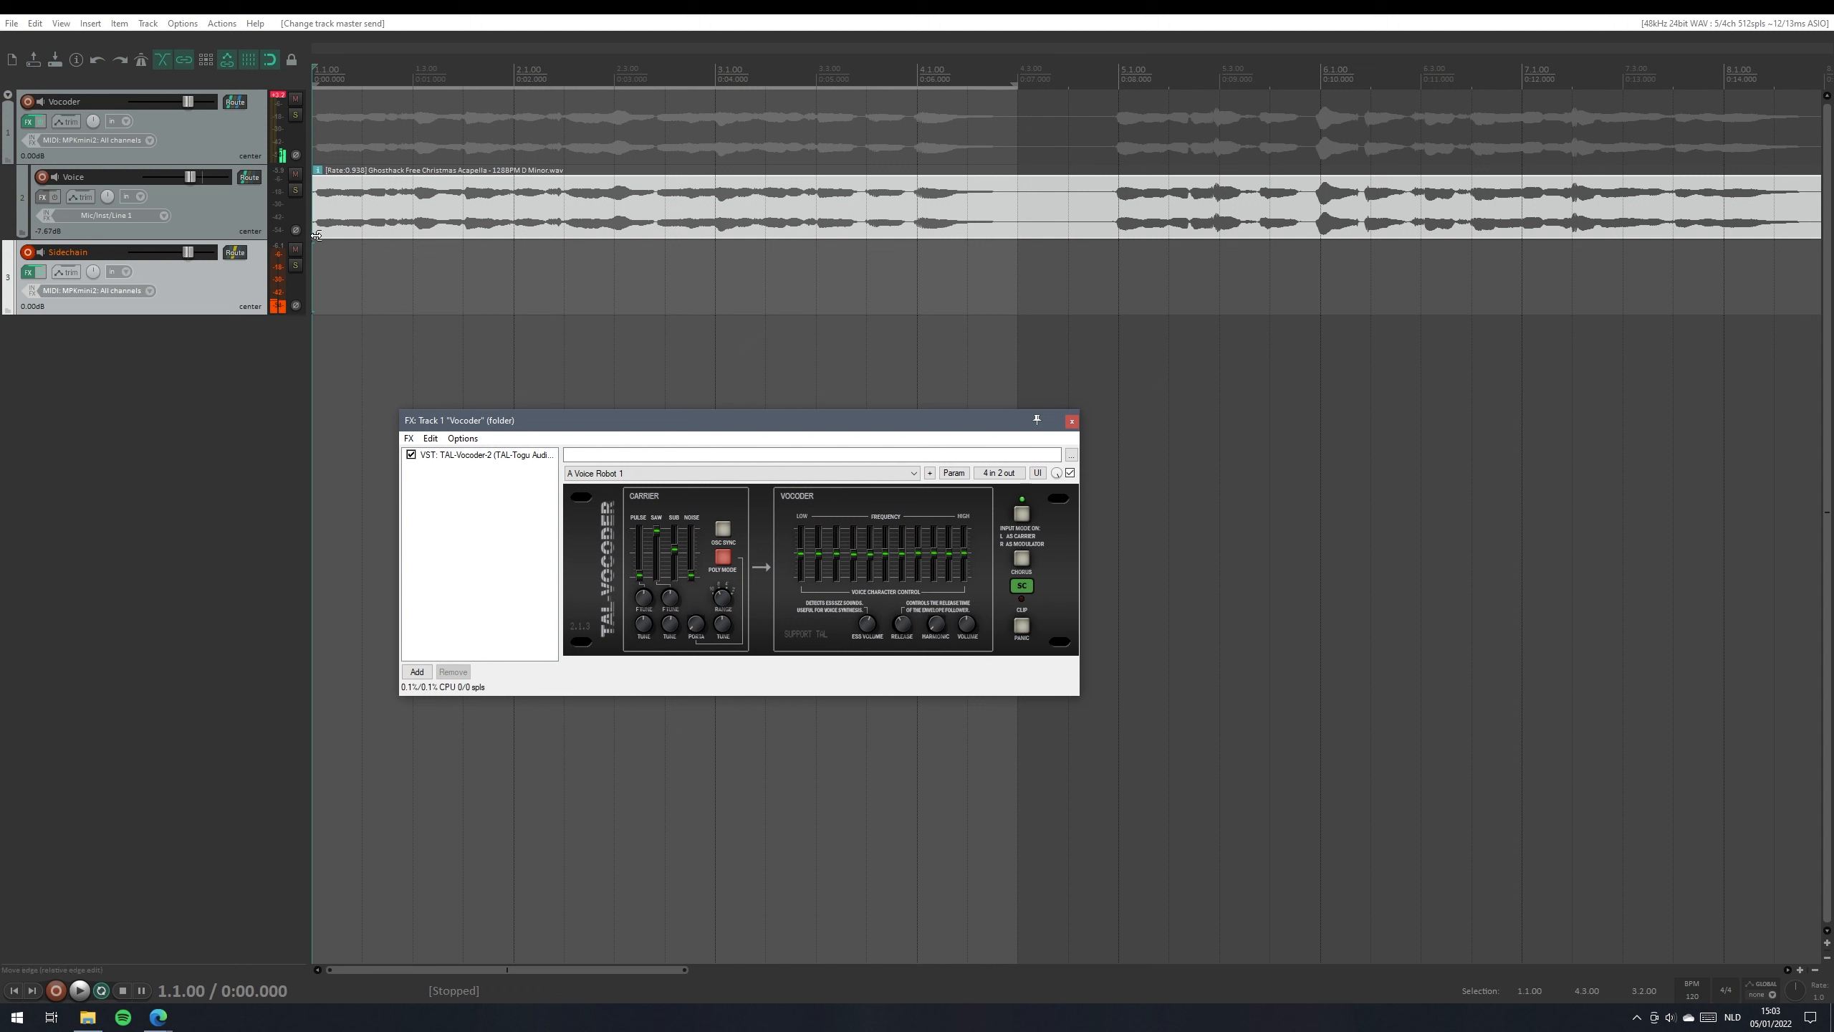
Play the vocoded acapella from the start and compare the sound with TAL-Vocoder-2's Chorus switched on and off
left_click(324, 212)
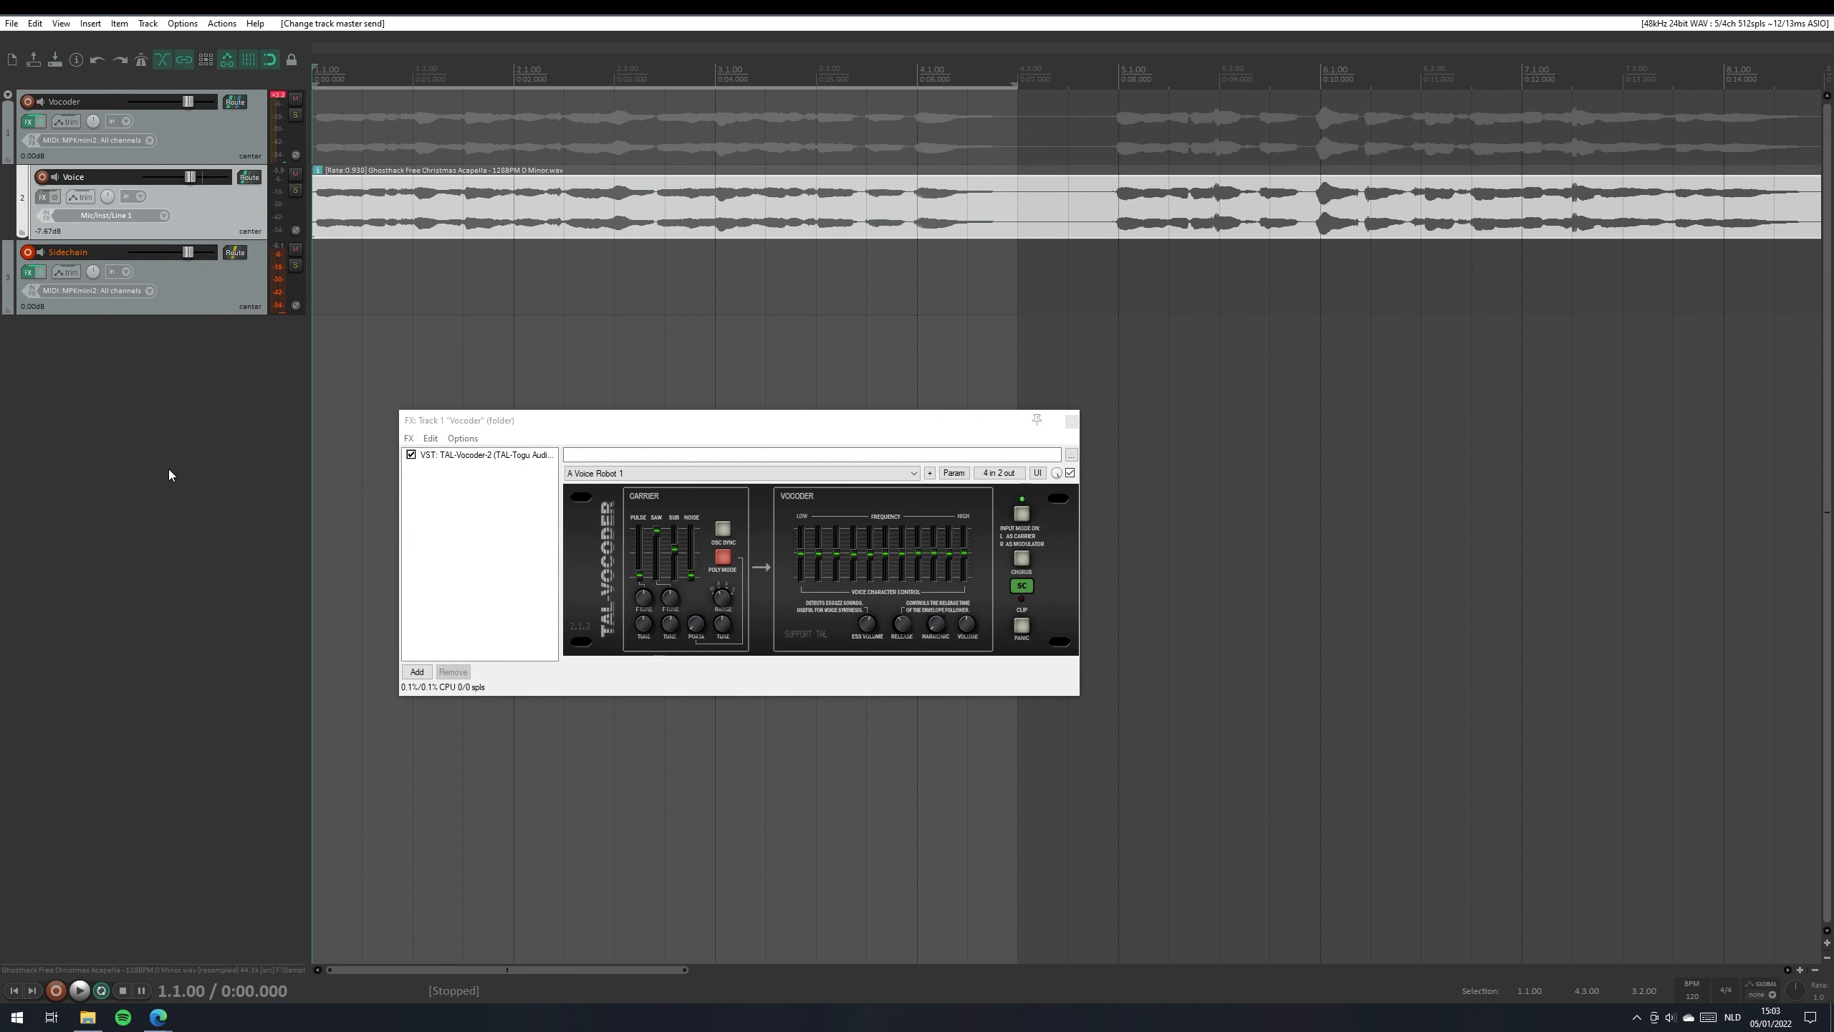
key("space")
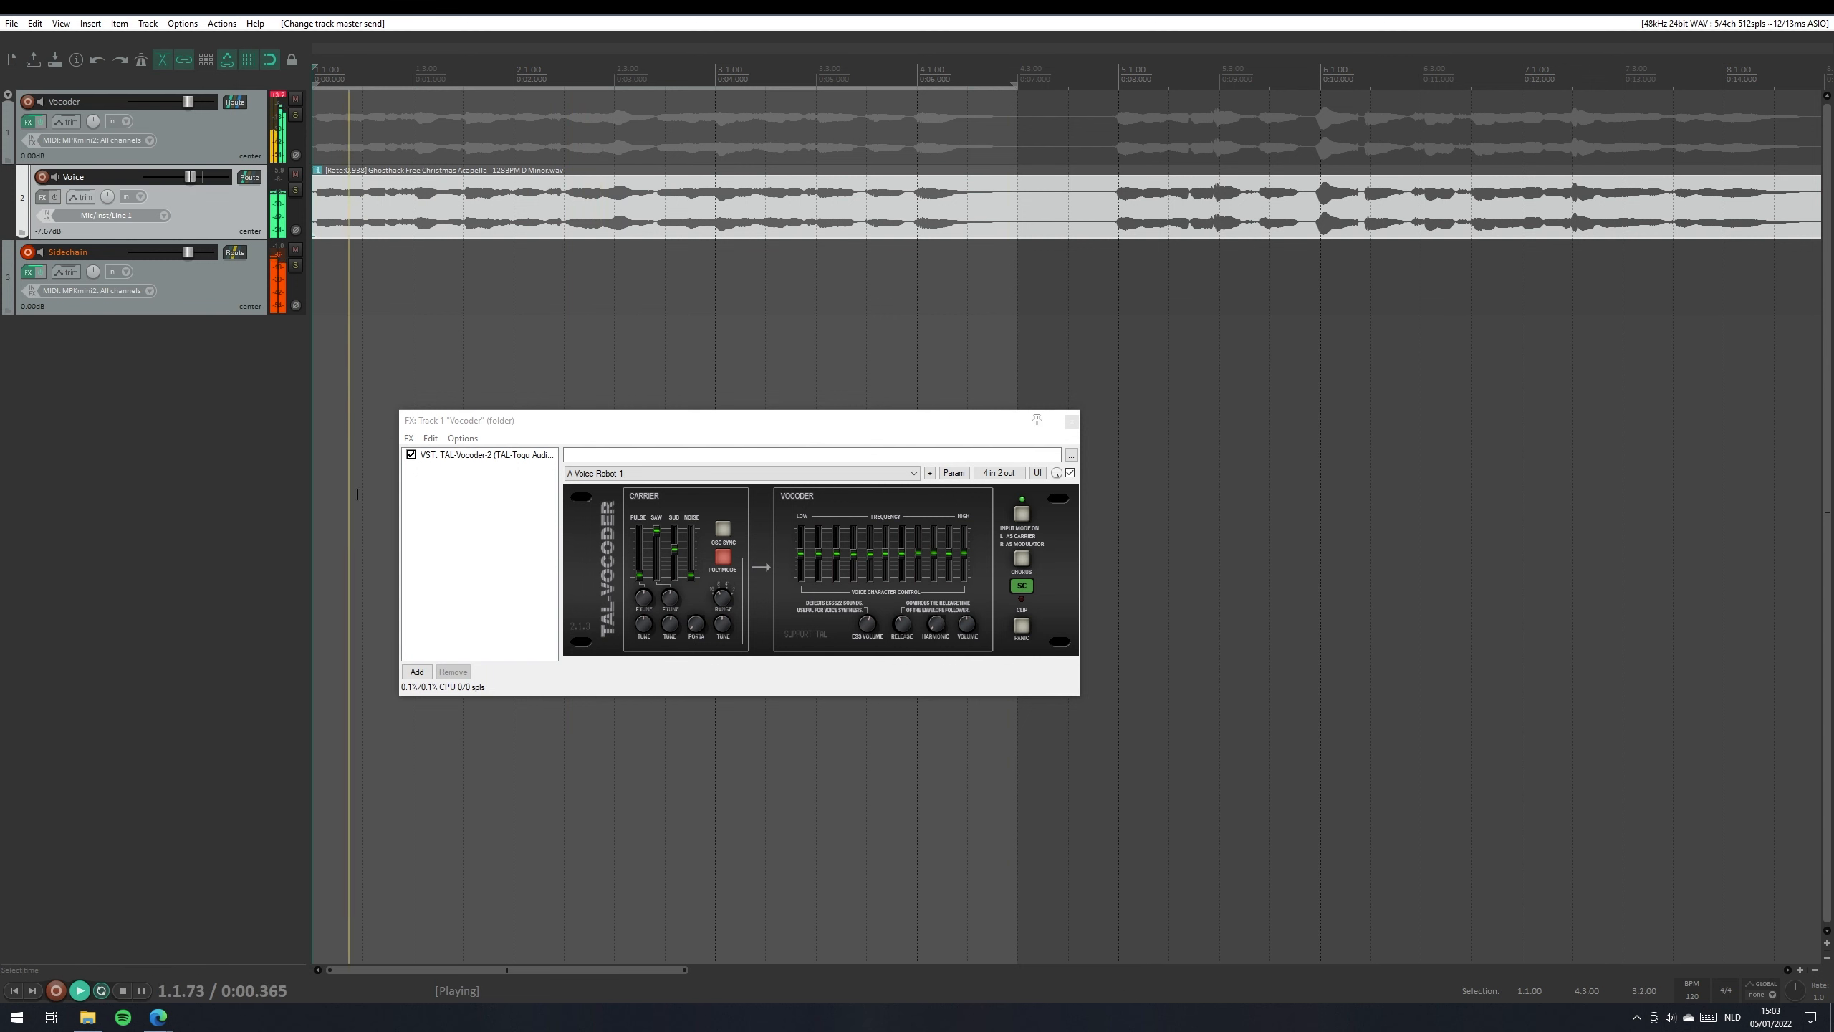
left_click(1021, 558)
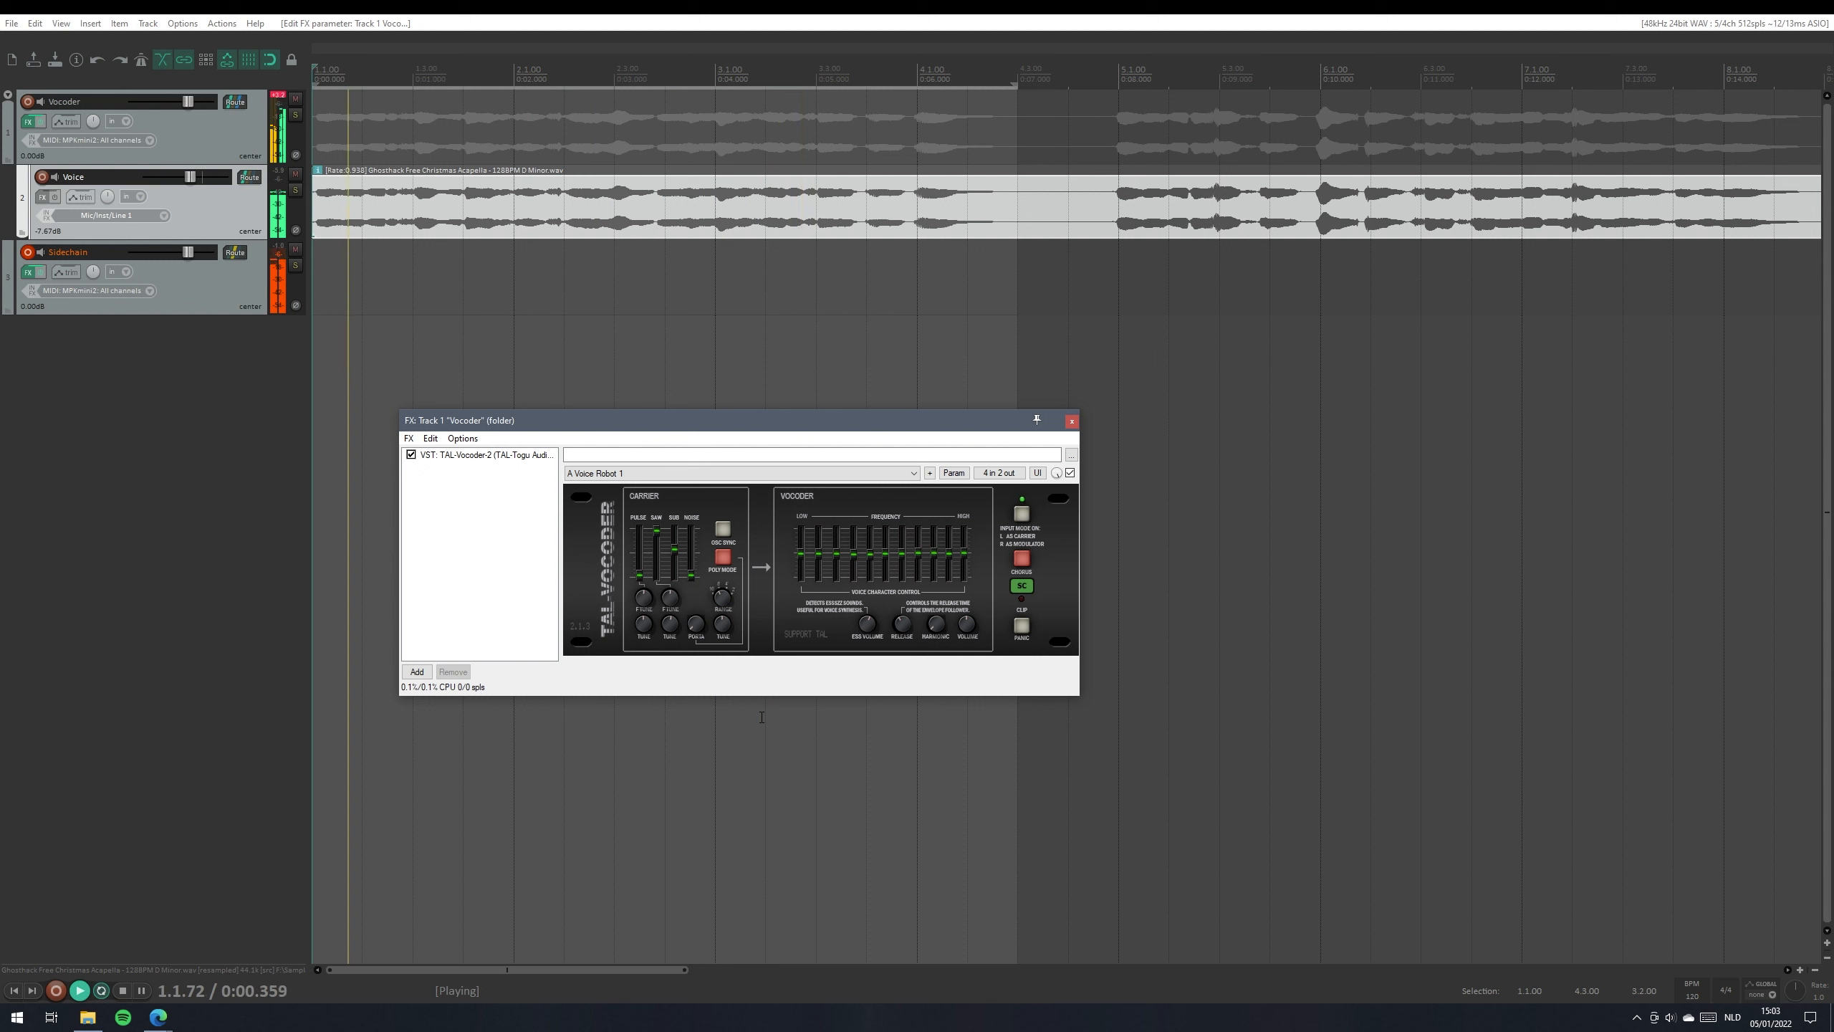
left_click(1022, 560)
left_click(888, 207)
key("space")
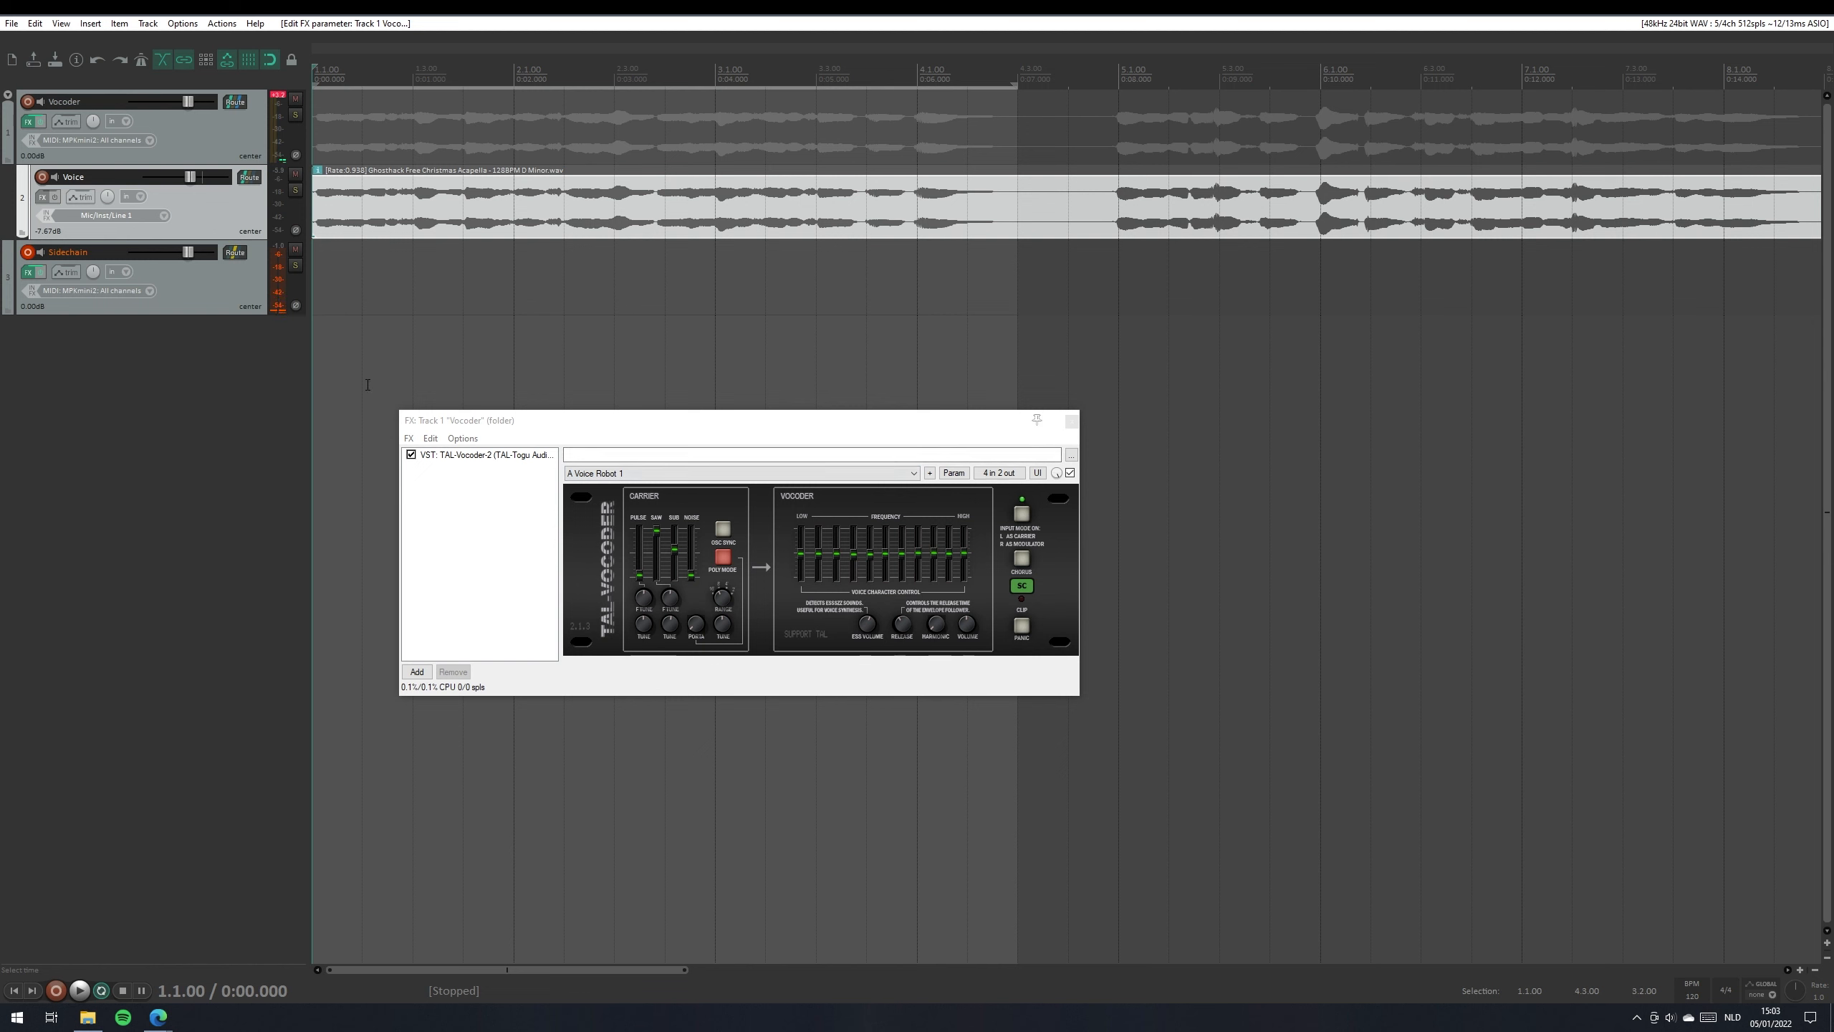
Split the Voice track's acapella at 5.1.00 and 8.3.00 and move the middle section to the start of the Sidechain track
left_click(186, 307)
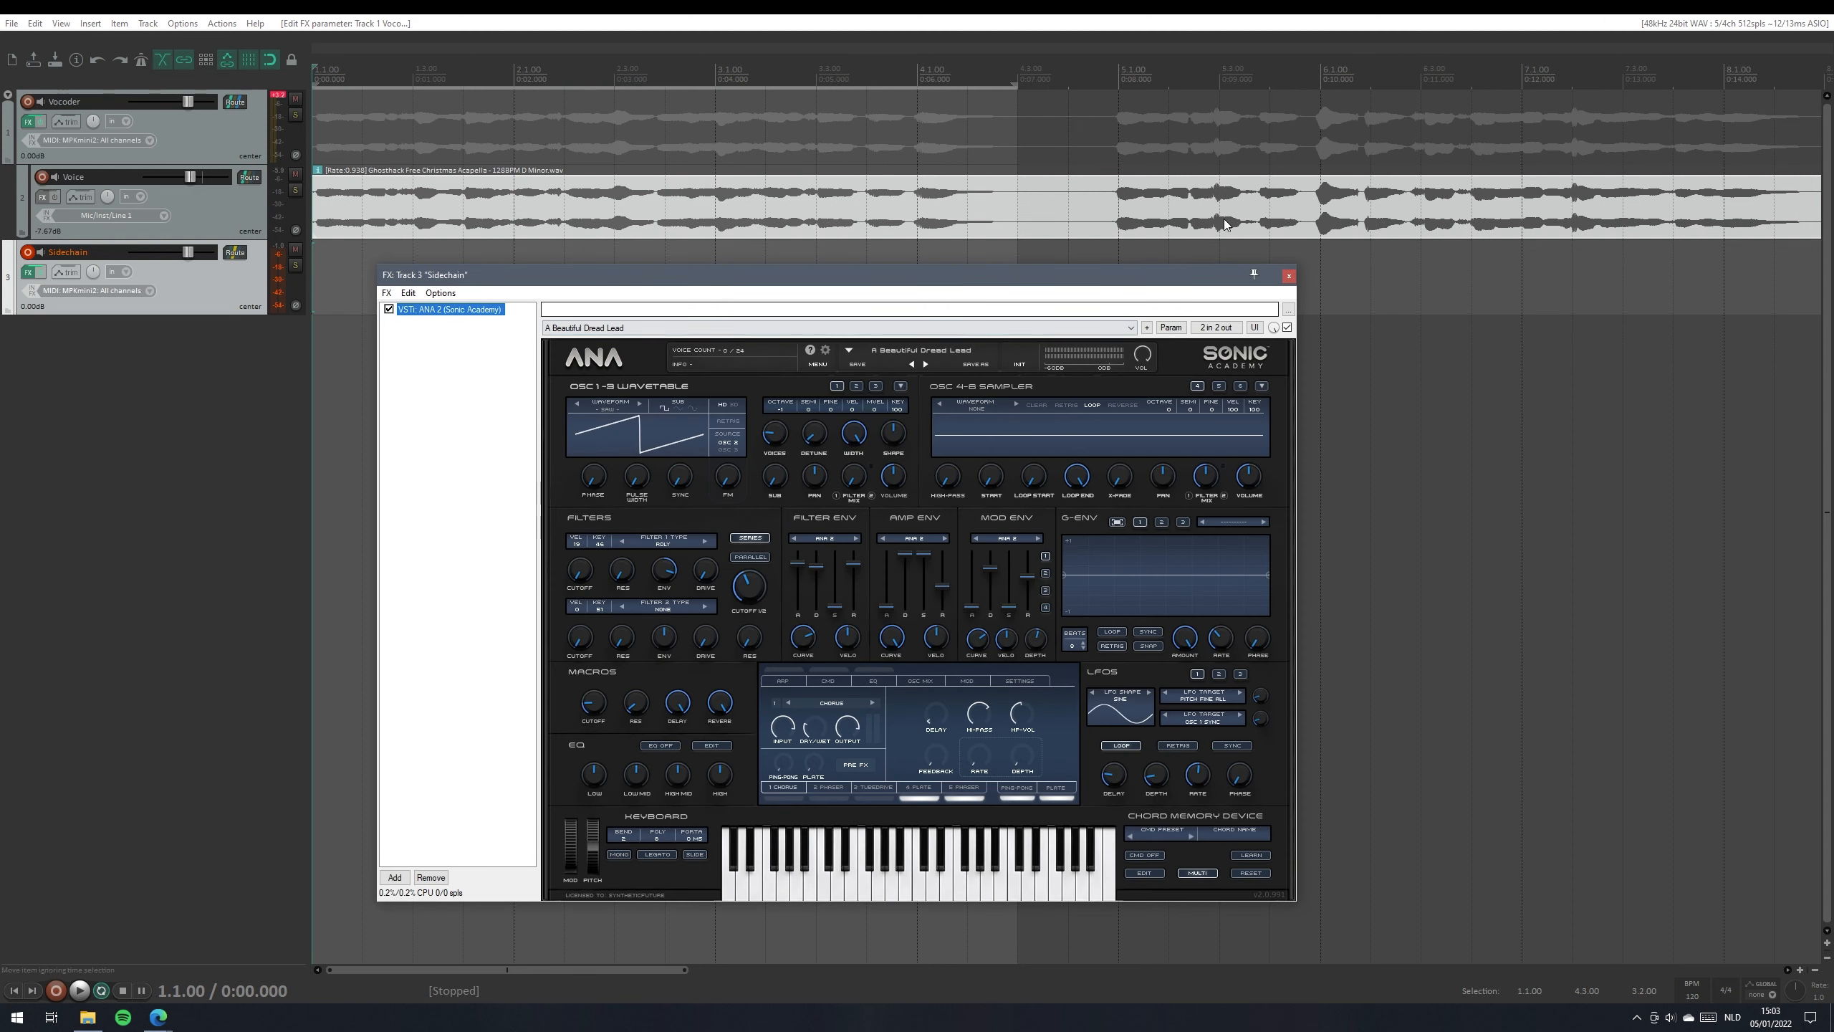
left_click(1288, 277)
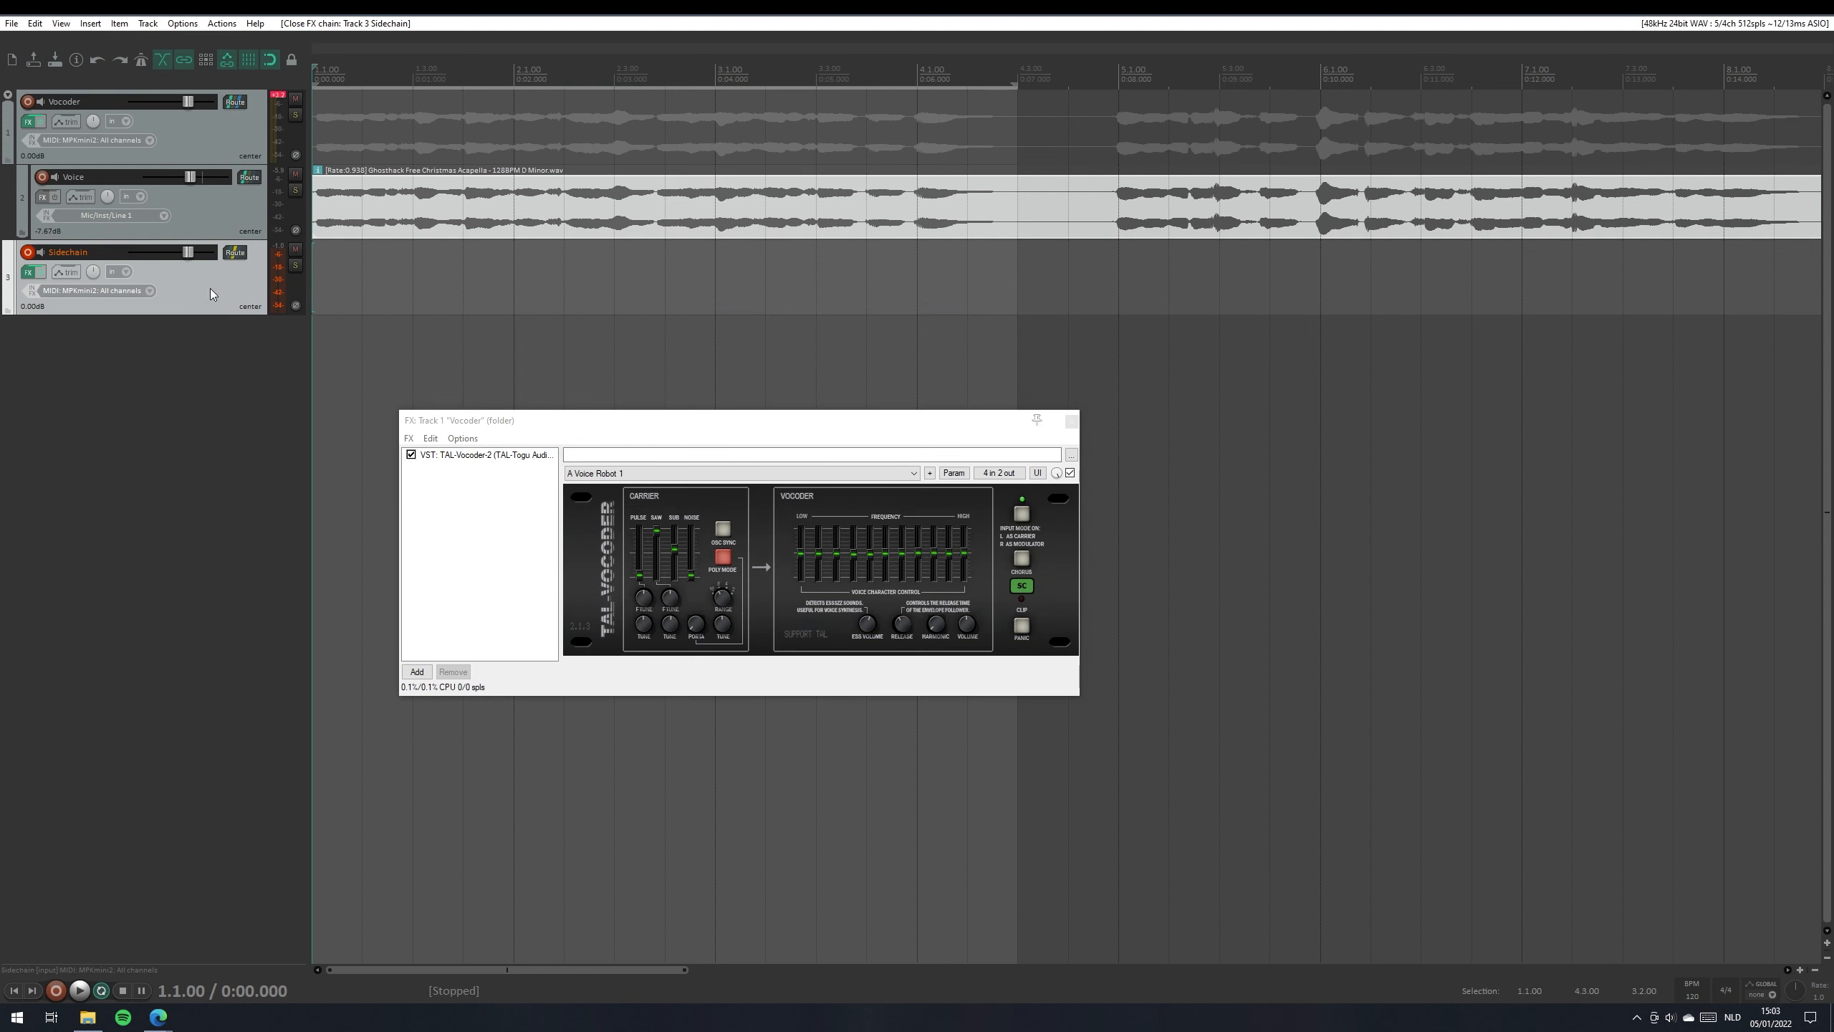
left_click(1124, 221)
key("s")
scroll(1776, 226, "down", 2)
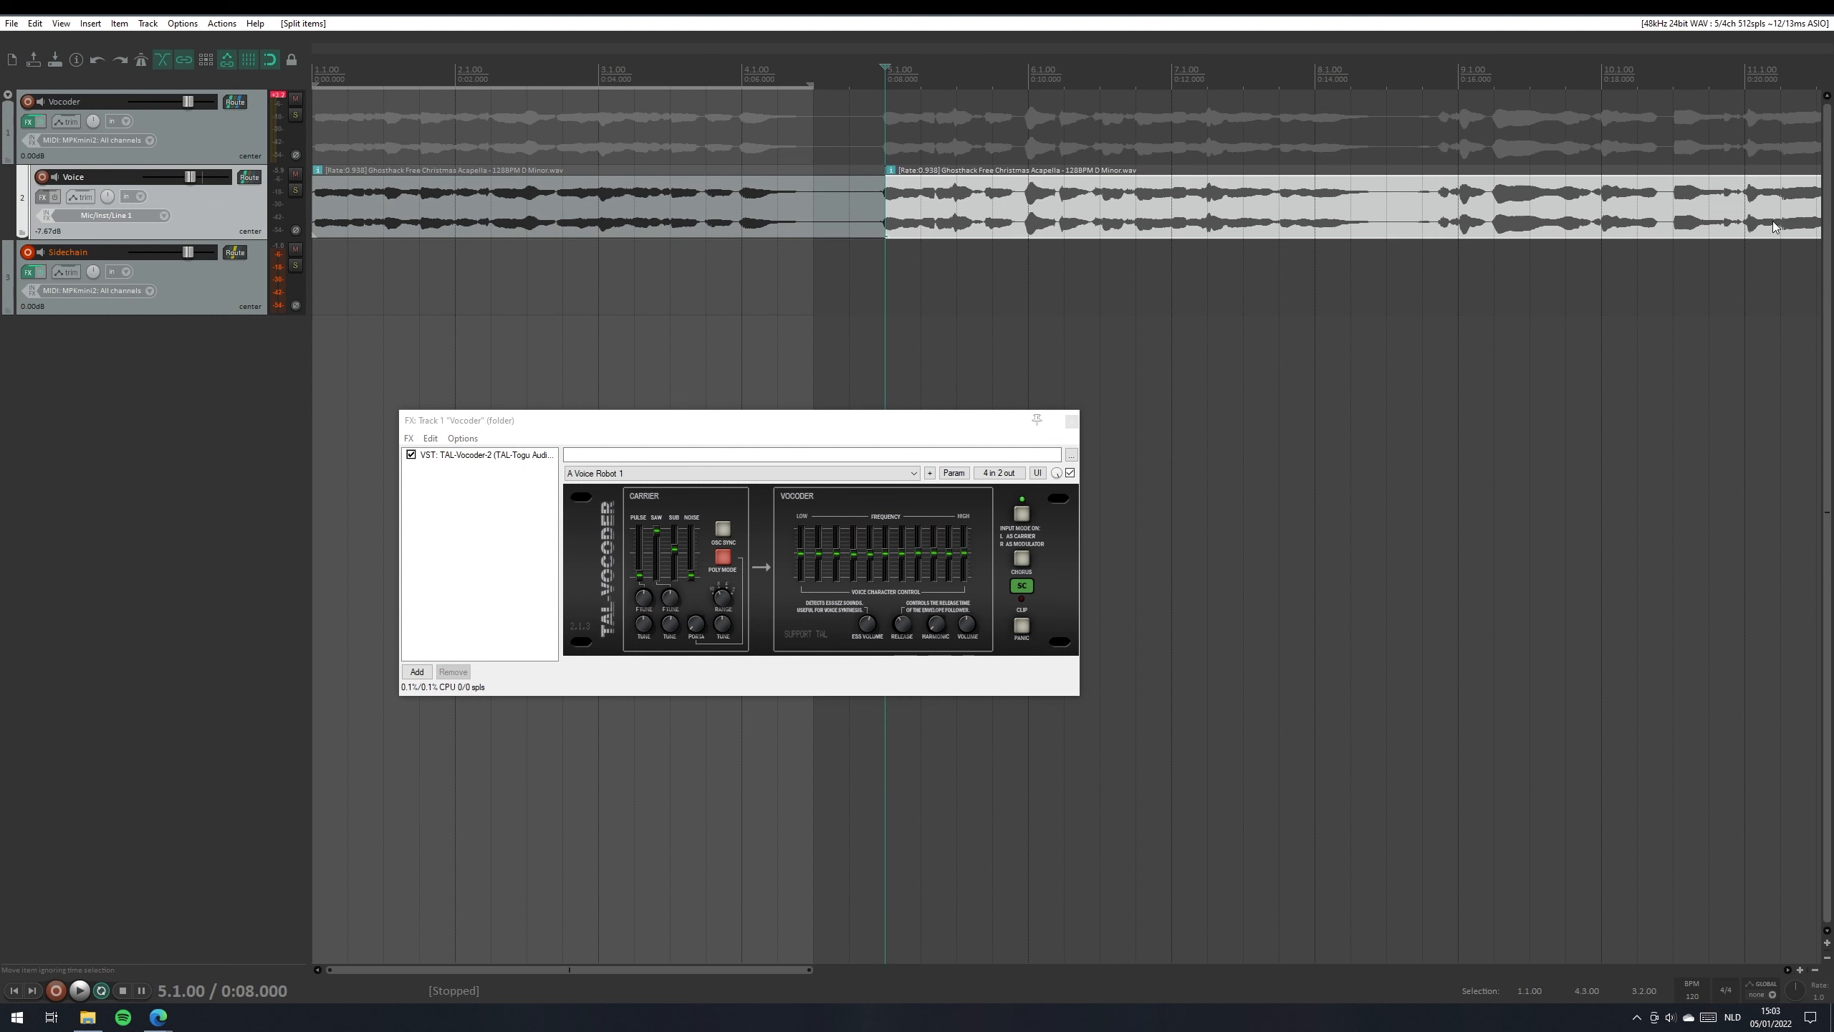
left_click(1387, 214)
key("s")
left_click_drag(1242, 209, 673, 291)
scroll(574, 295, "down", 2)
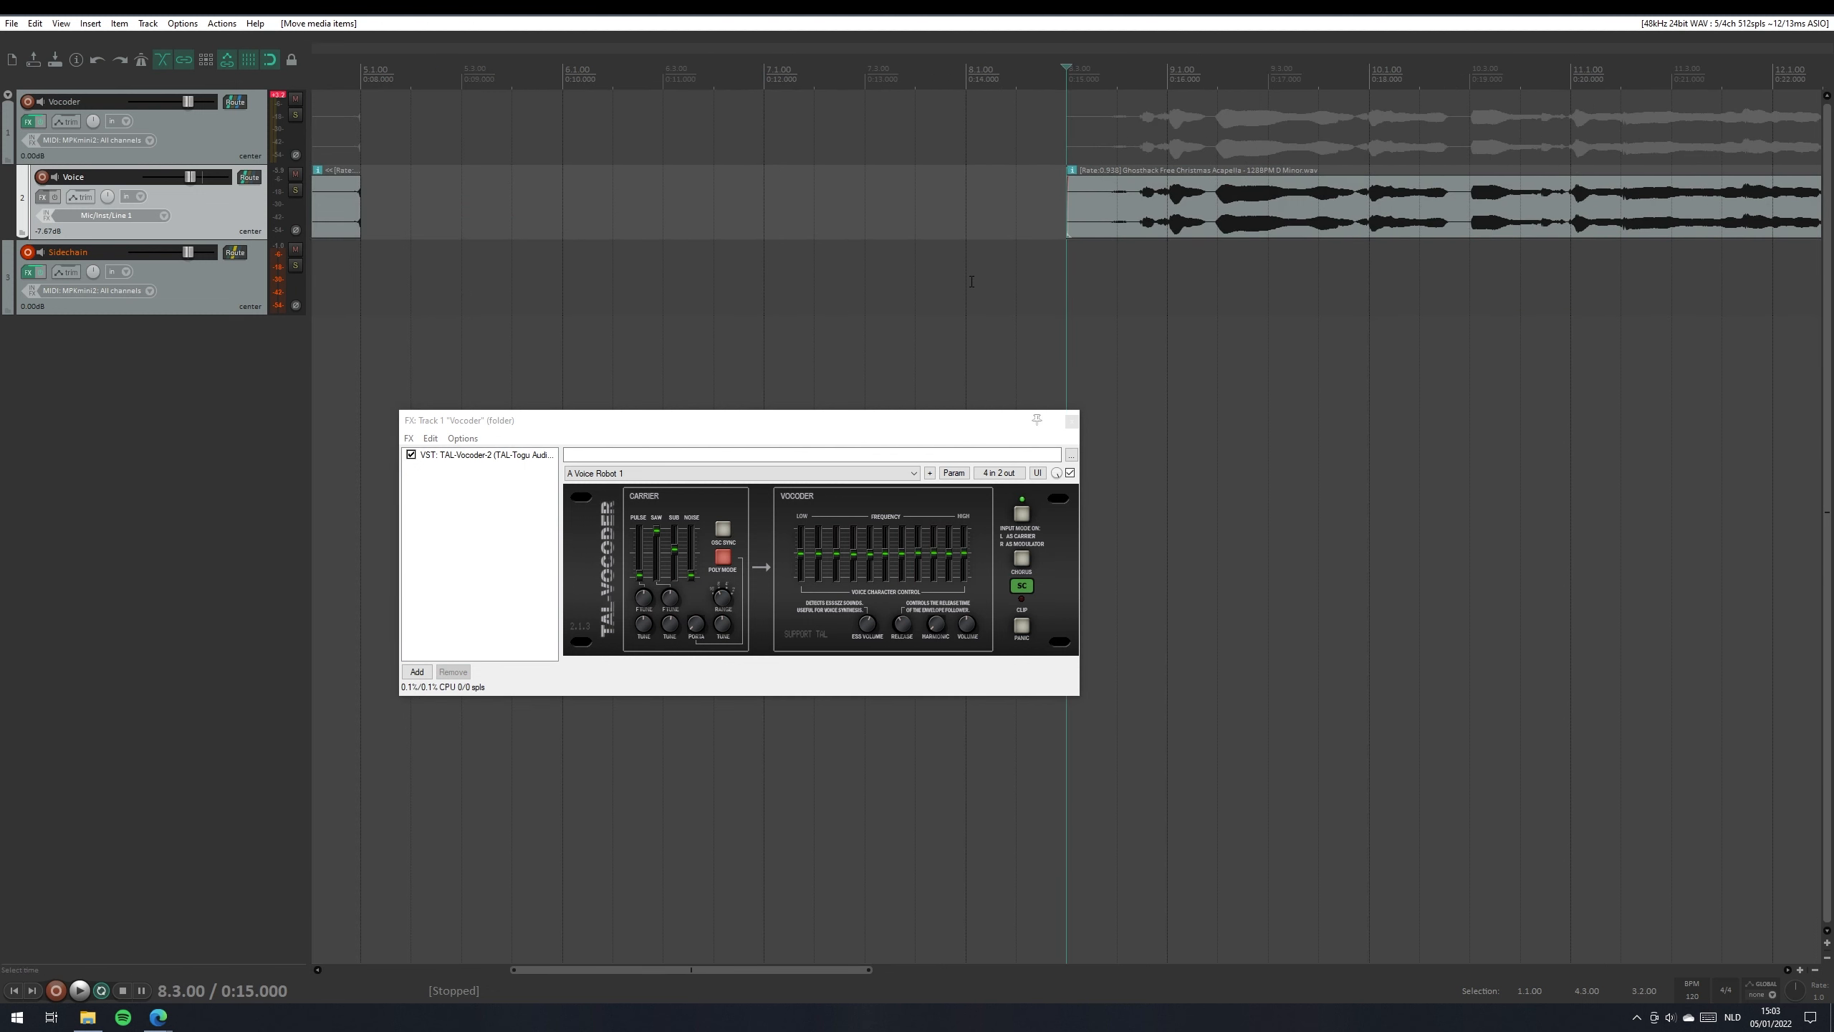
Play the project from the start to audition the Sidechain track's acapella section as the vocoder carrier
left_click(322, 278)
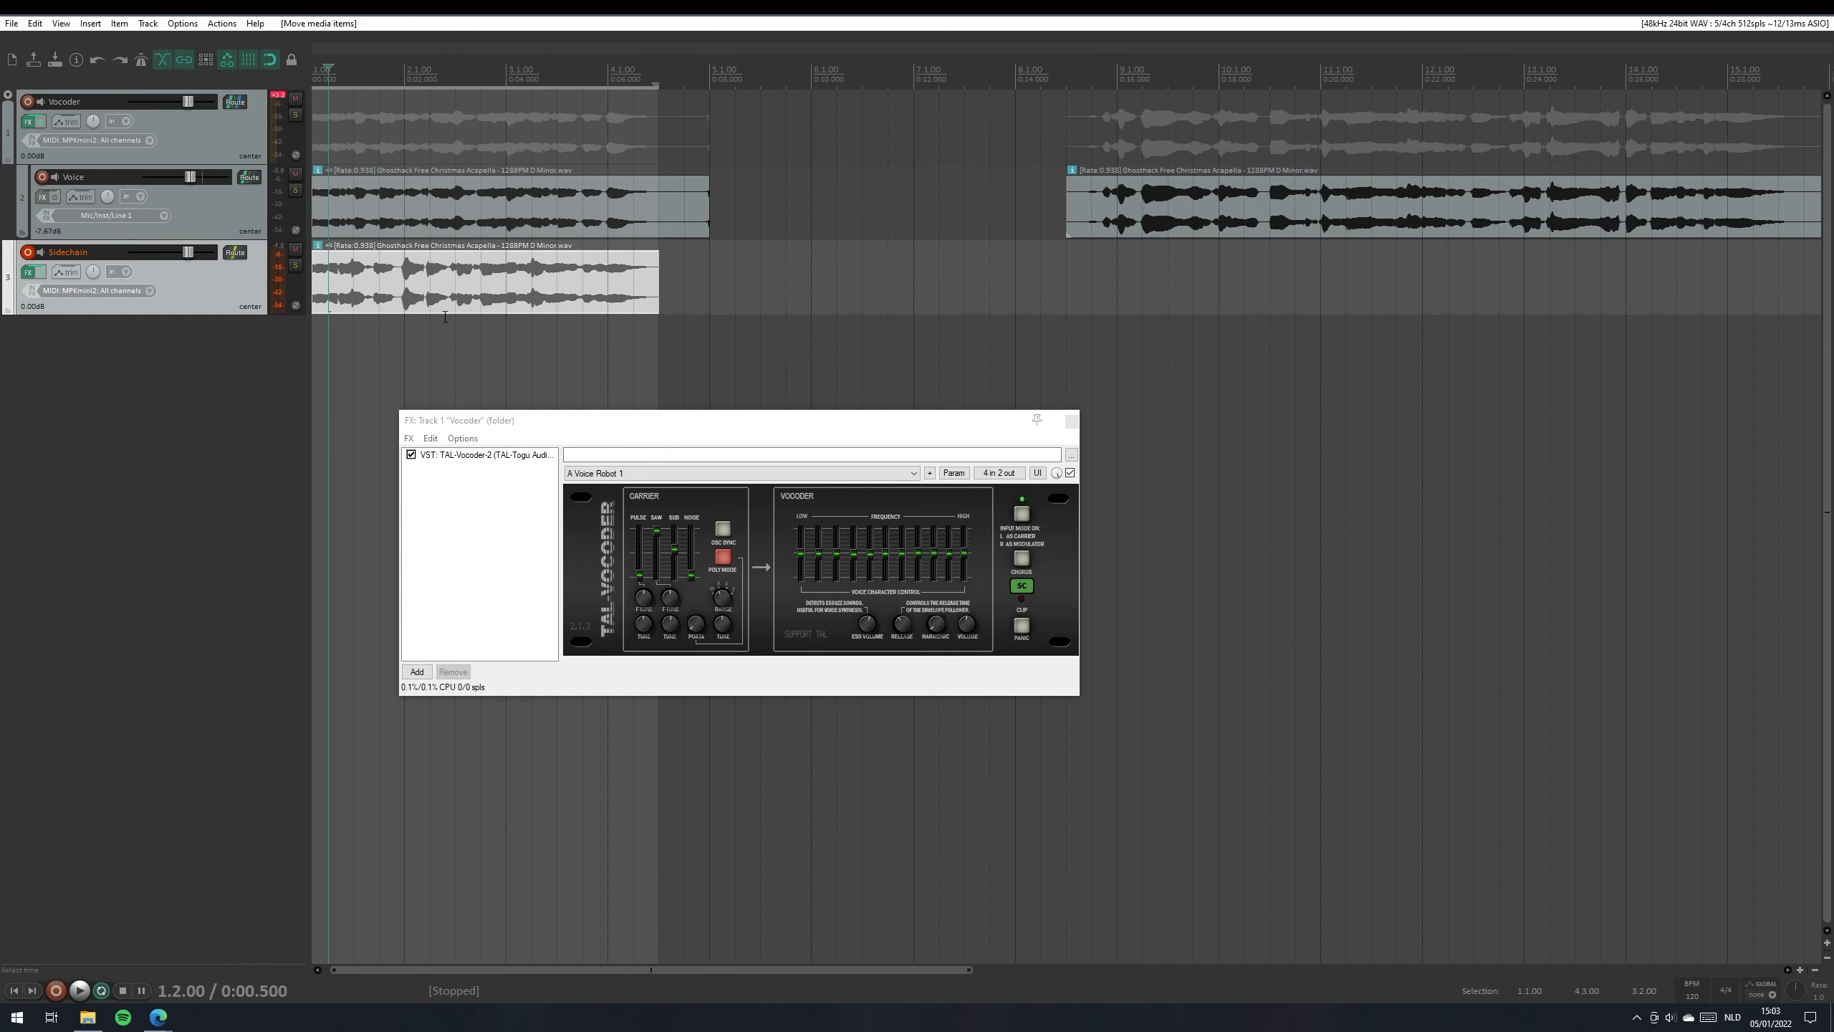
scroll(322, 277, "up", 4)
left_click(13, 991)
key("space")
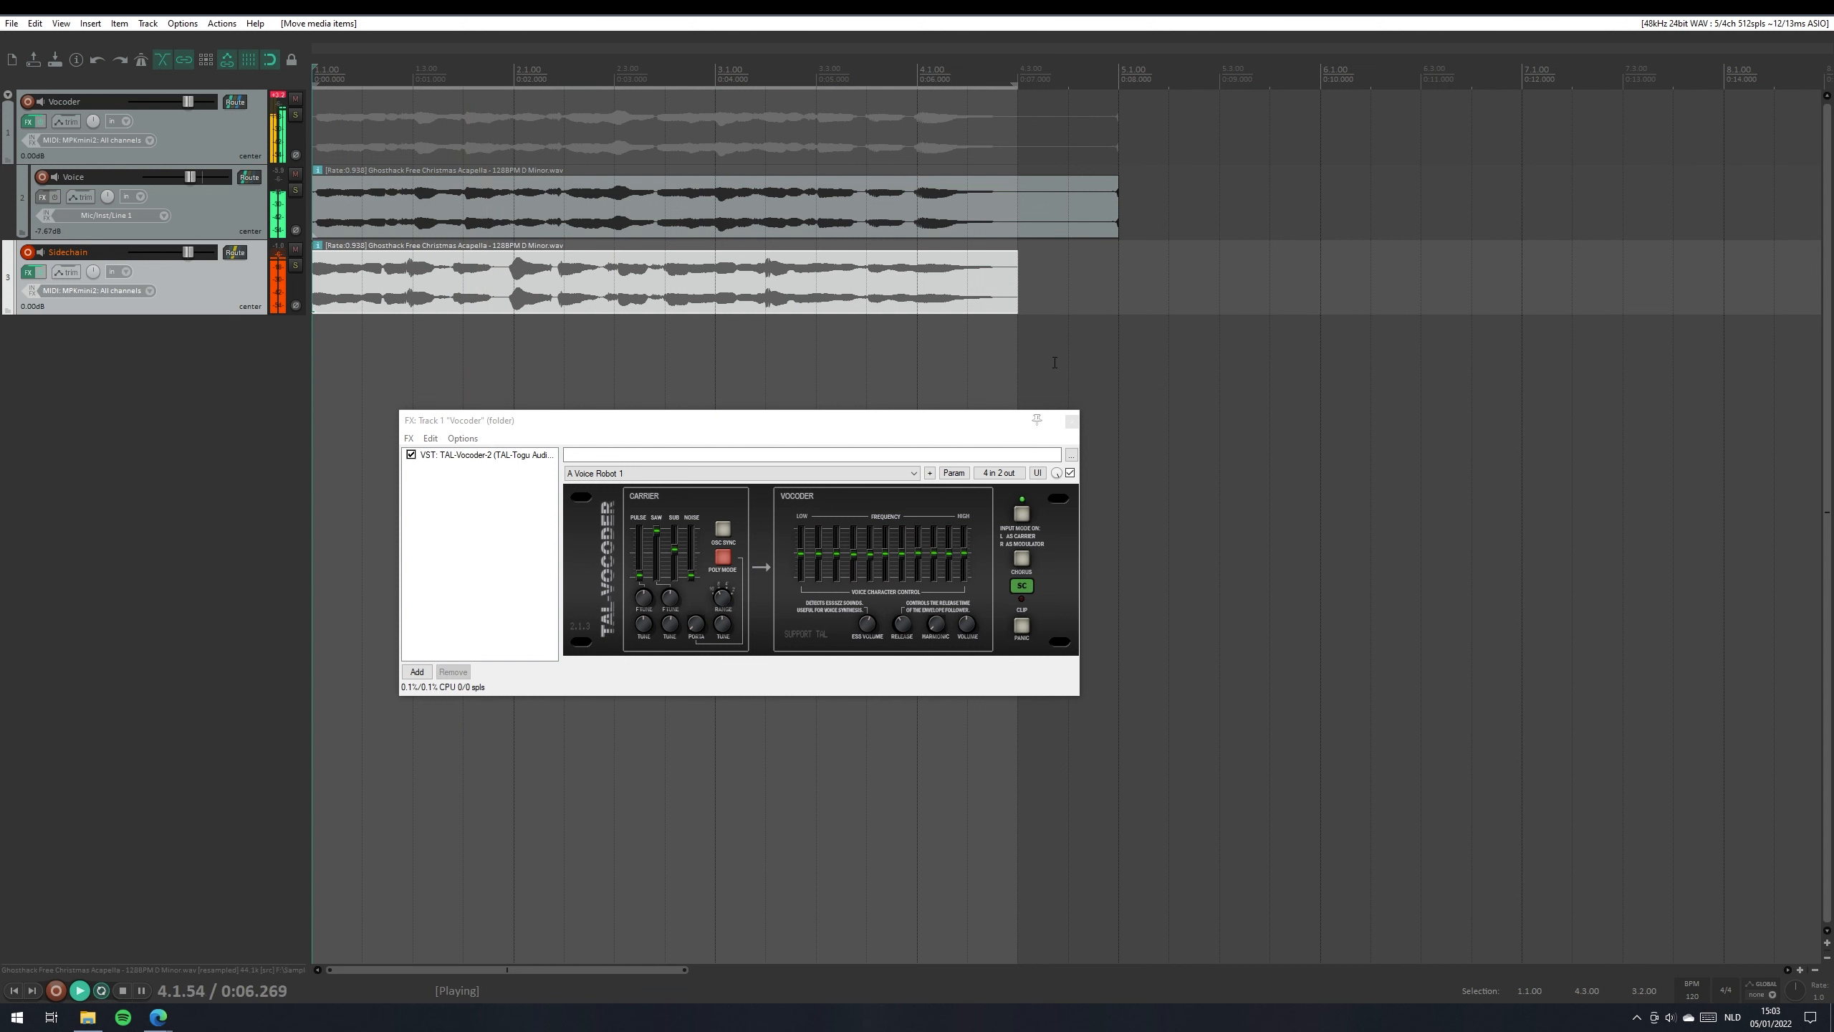
key("space")
Shift the Sidechain track's acapella clip to start at 1.3.00 and audition the offset carrier
left_click_drag(528, 286, 629, 286)
key("space")
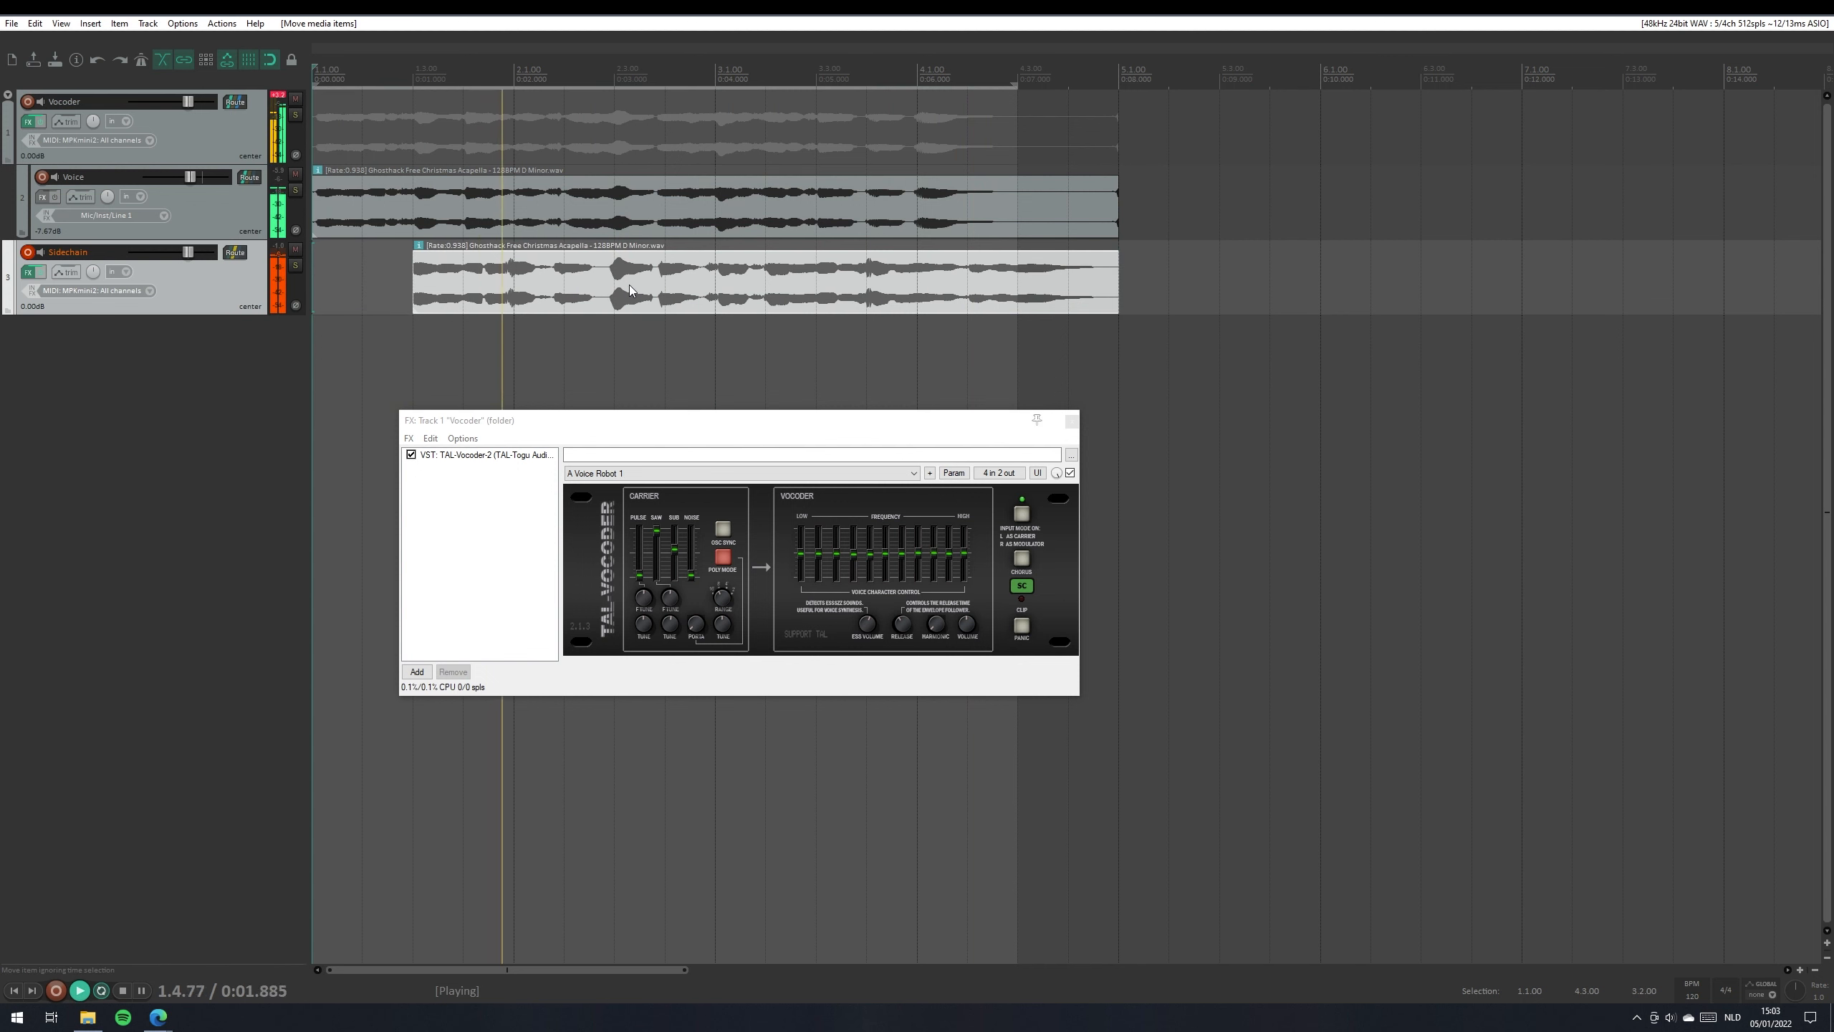
key("space")
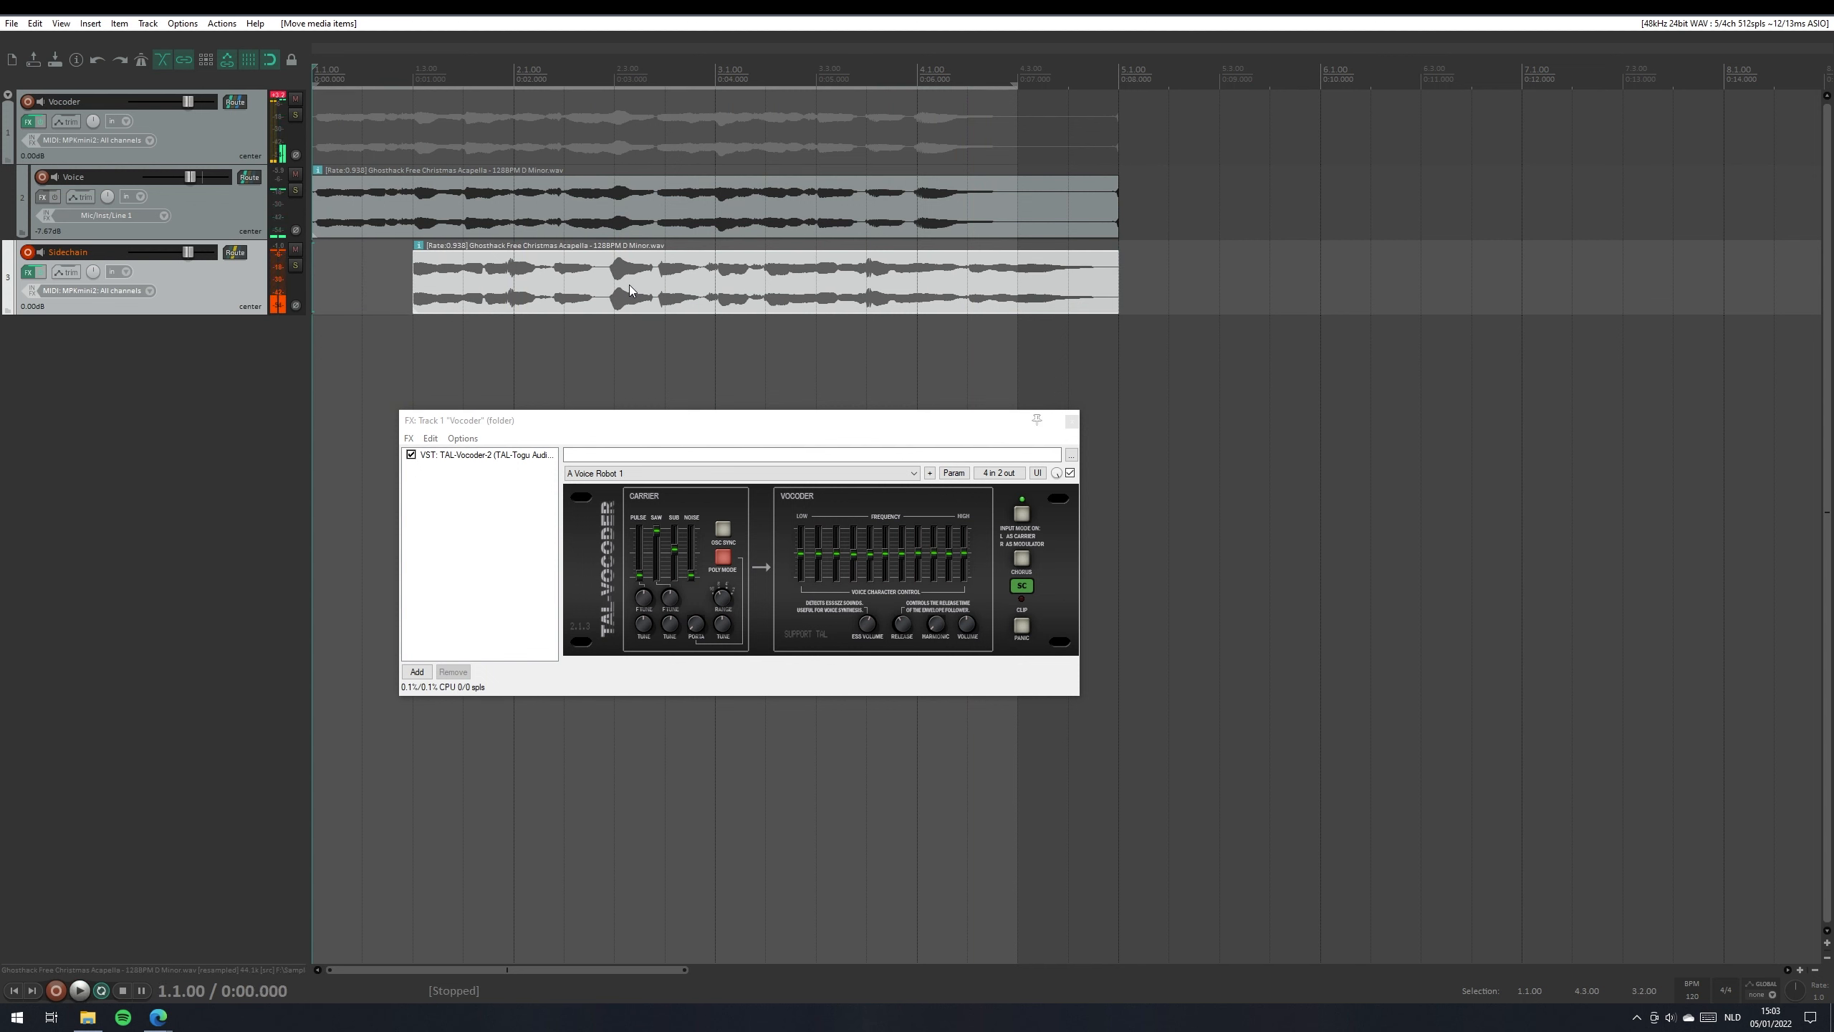
Delete the acapella clip from the Sidechain track and select the Voice track's clip
key("Delete")
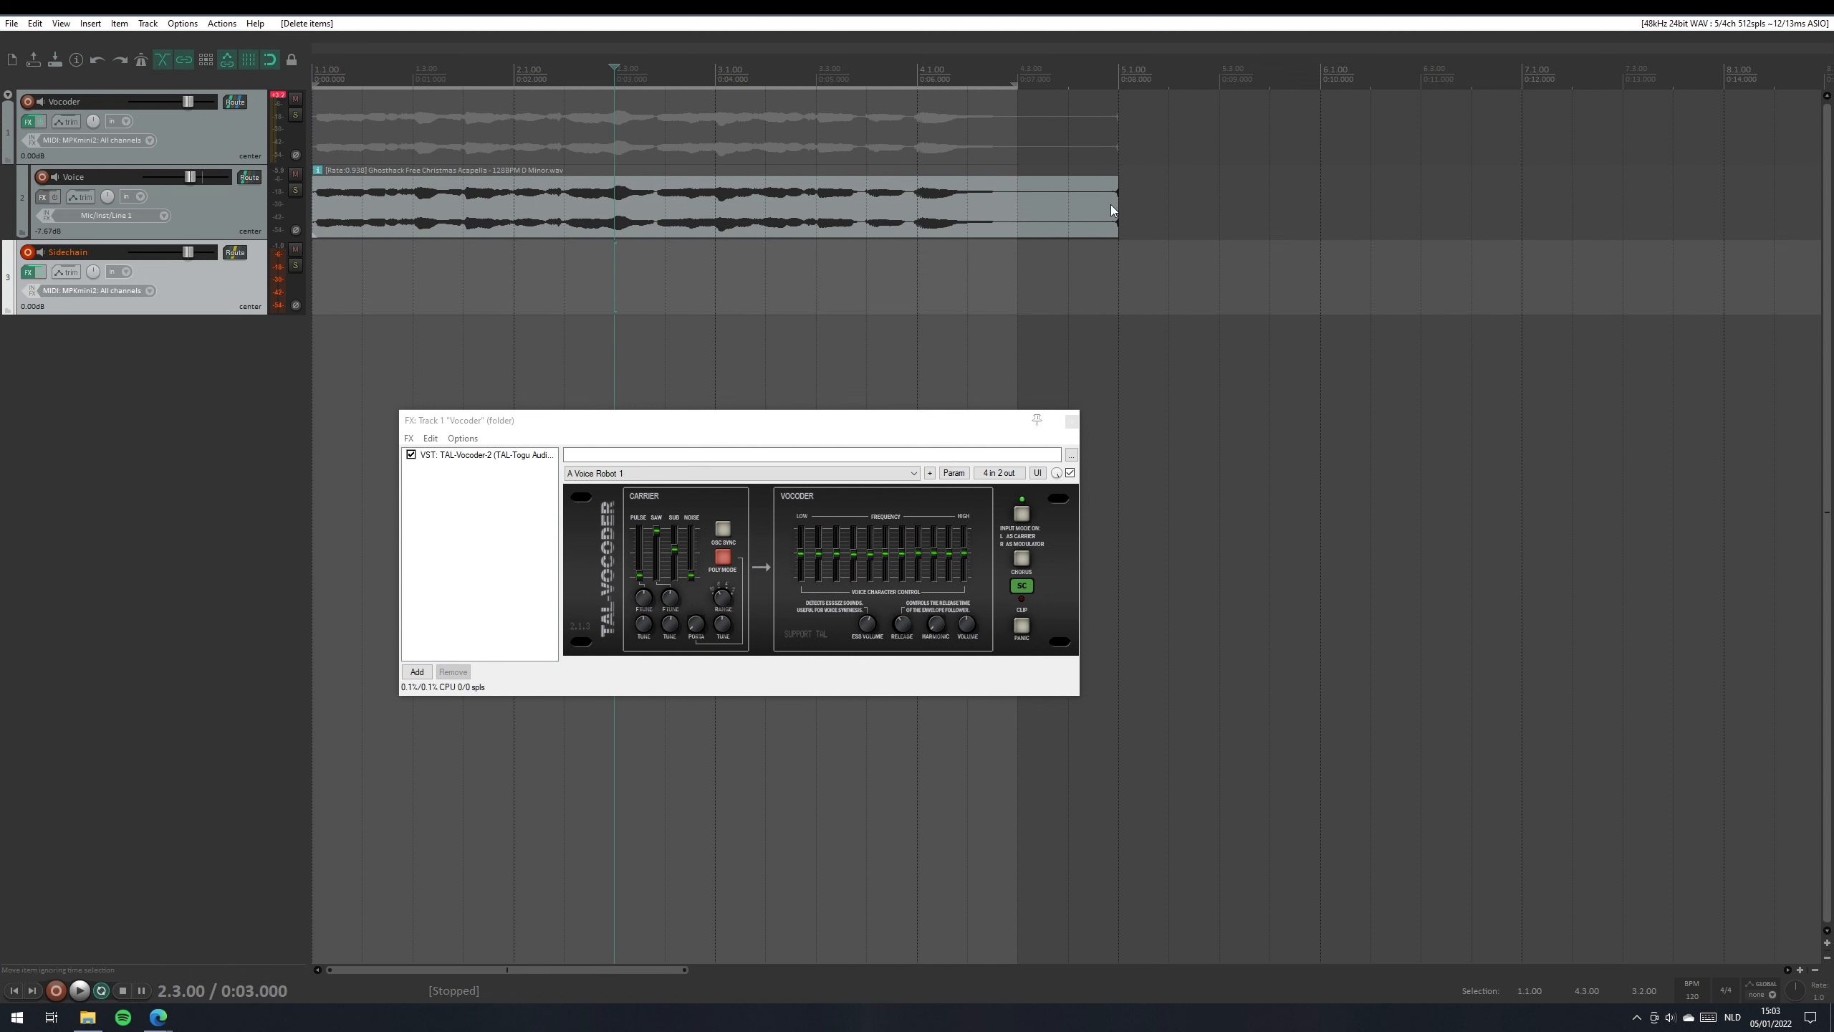
left_click(1018, 217)
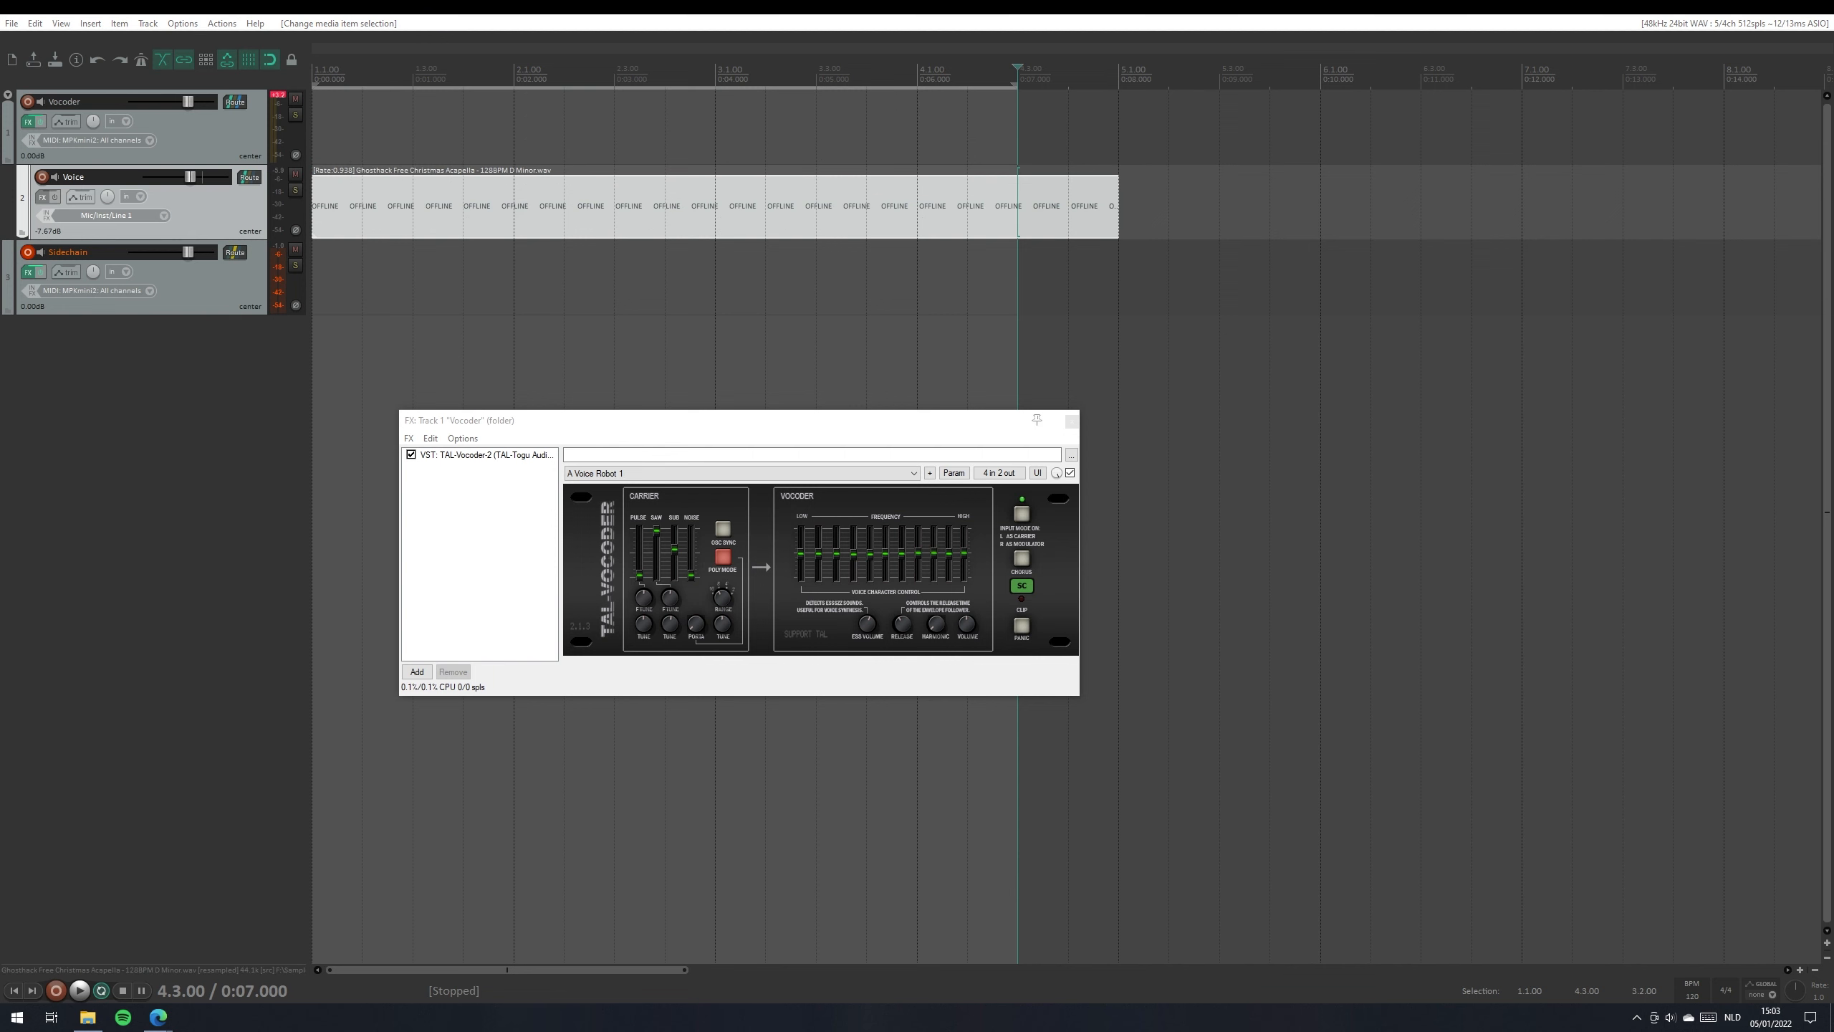
Move the vocoder window up, lower TAL-Vocoder-2's wet mix below 100%, and play the blend from the project start
left_click_drag(931, 423, 921, 278)
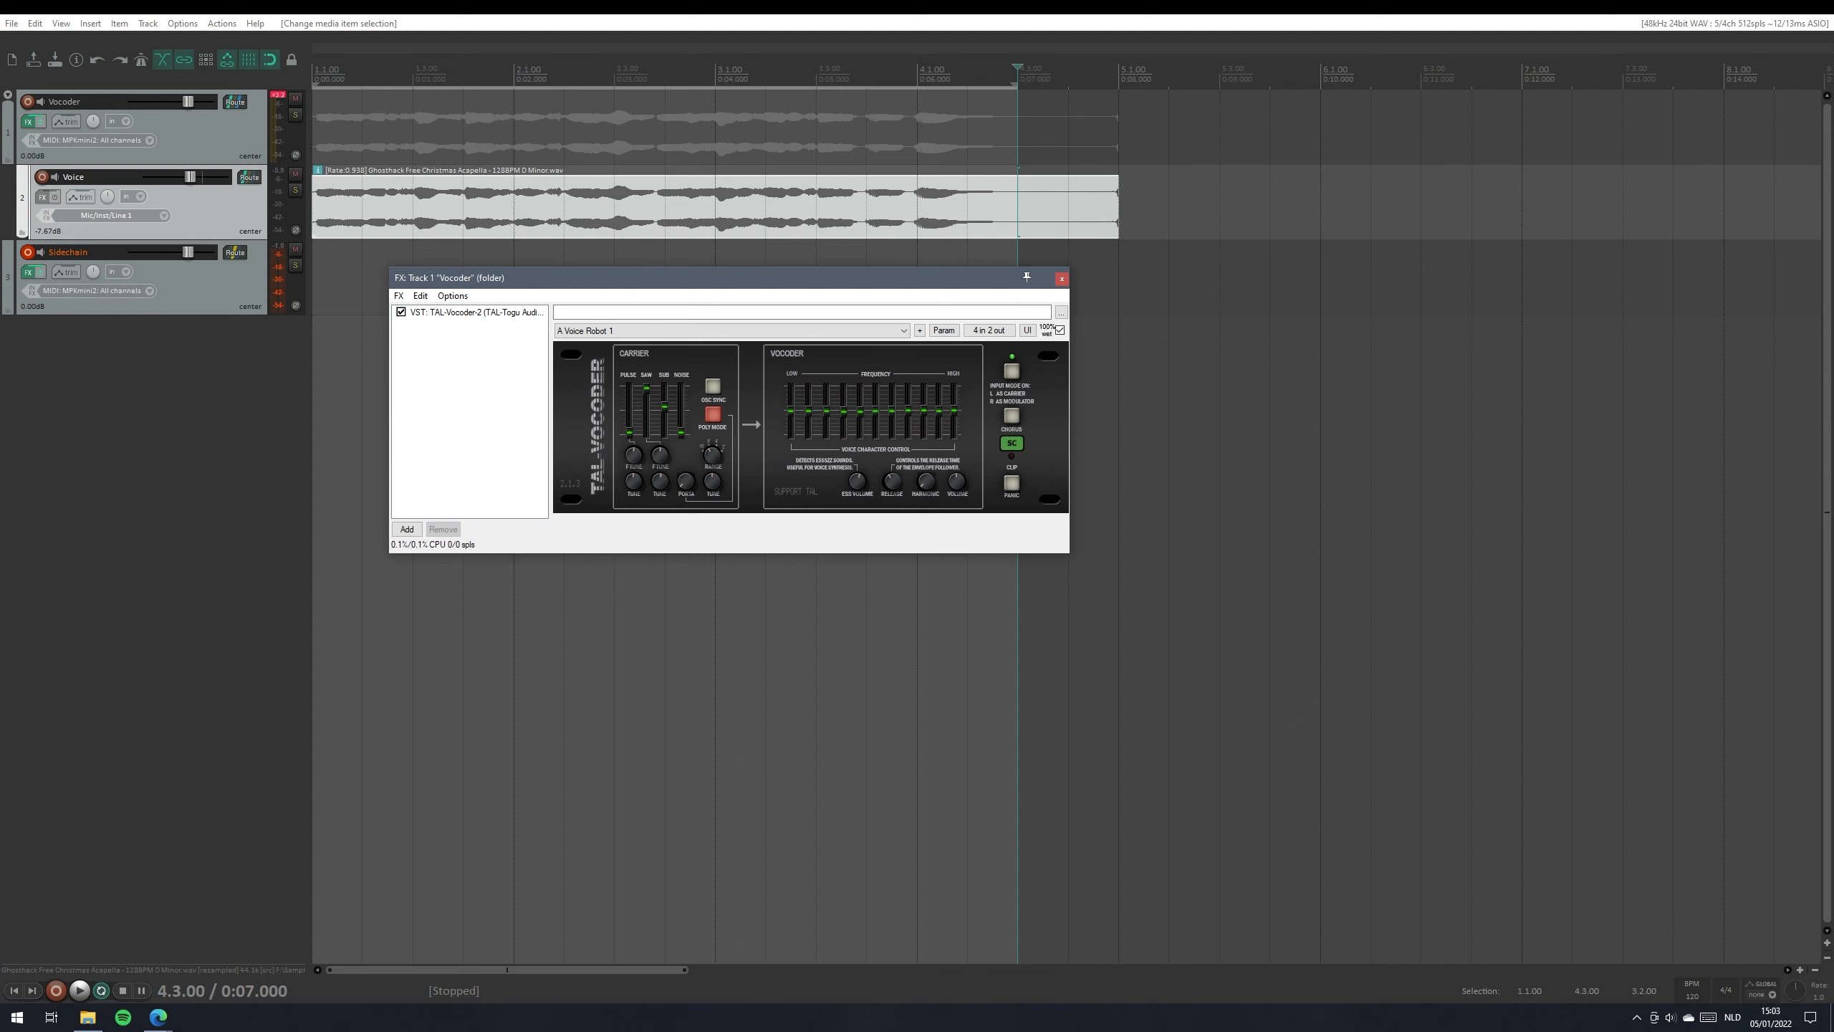
left_click_drag(1045, 332, 1046, 332)
key("space")
key("space")
left_click(13, 991)
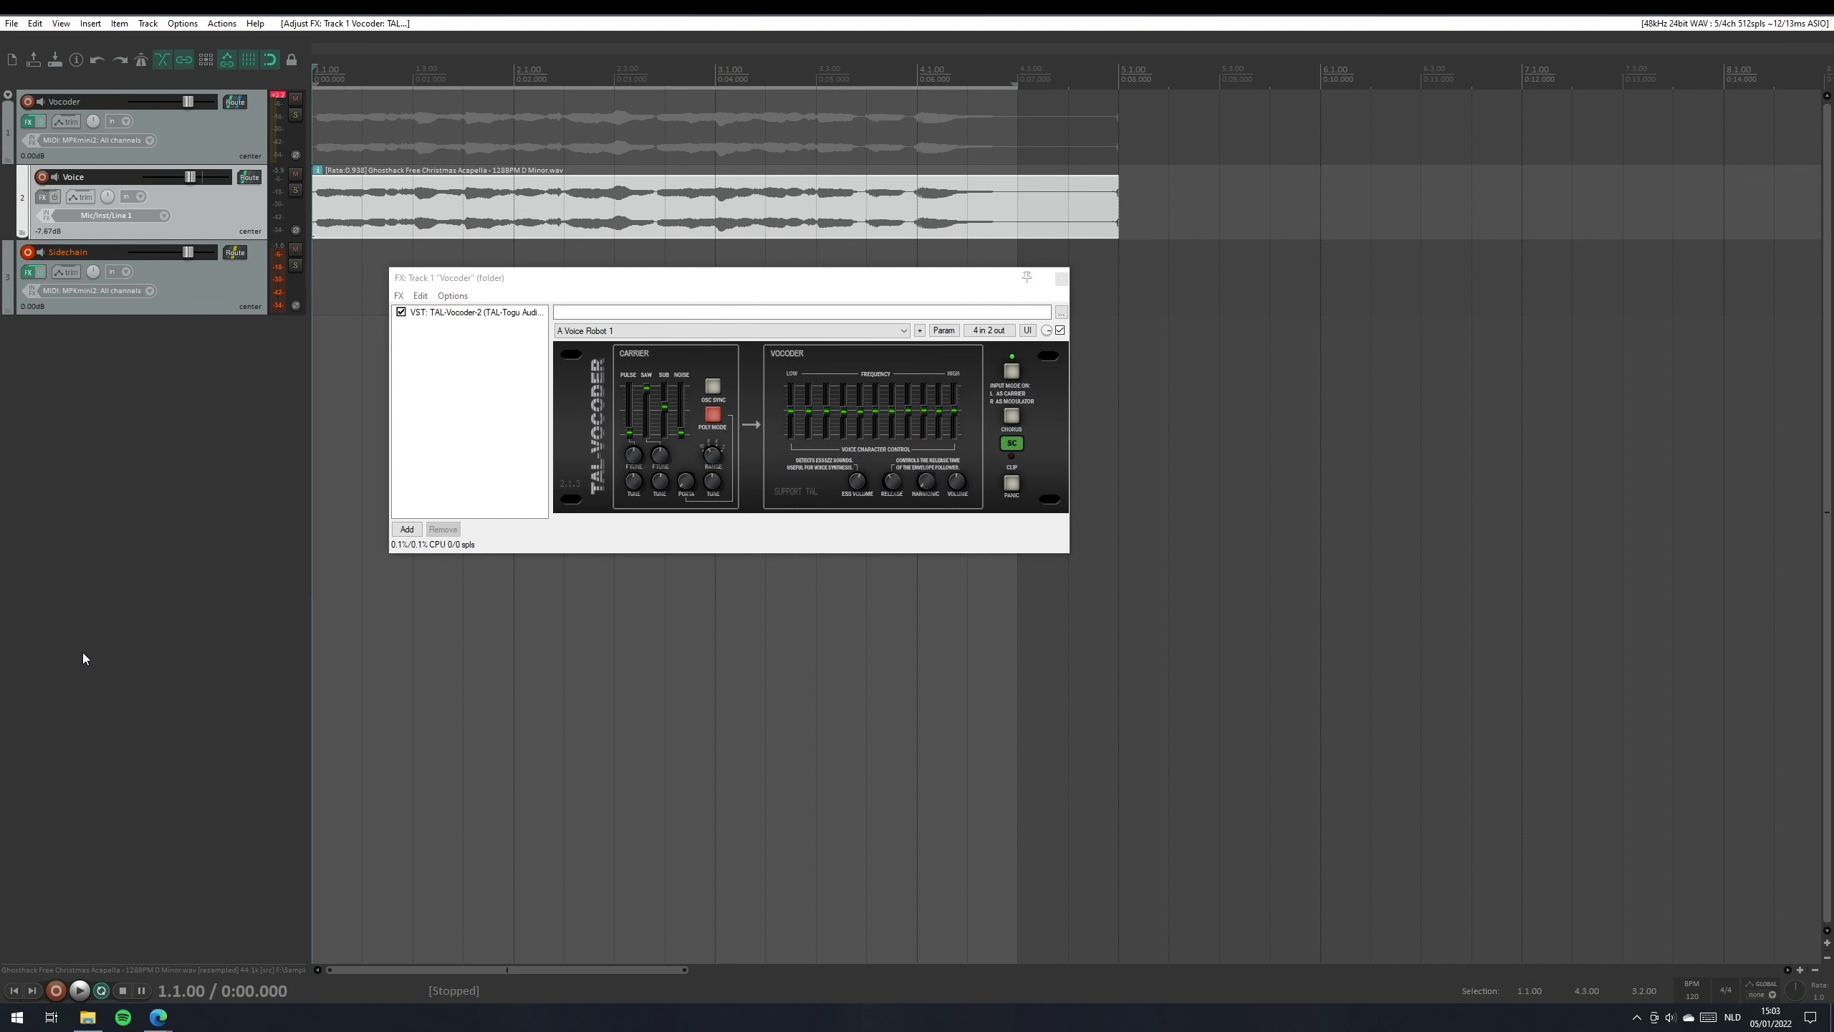
key("space")
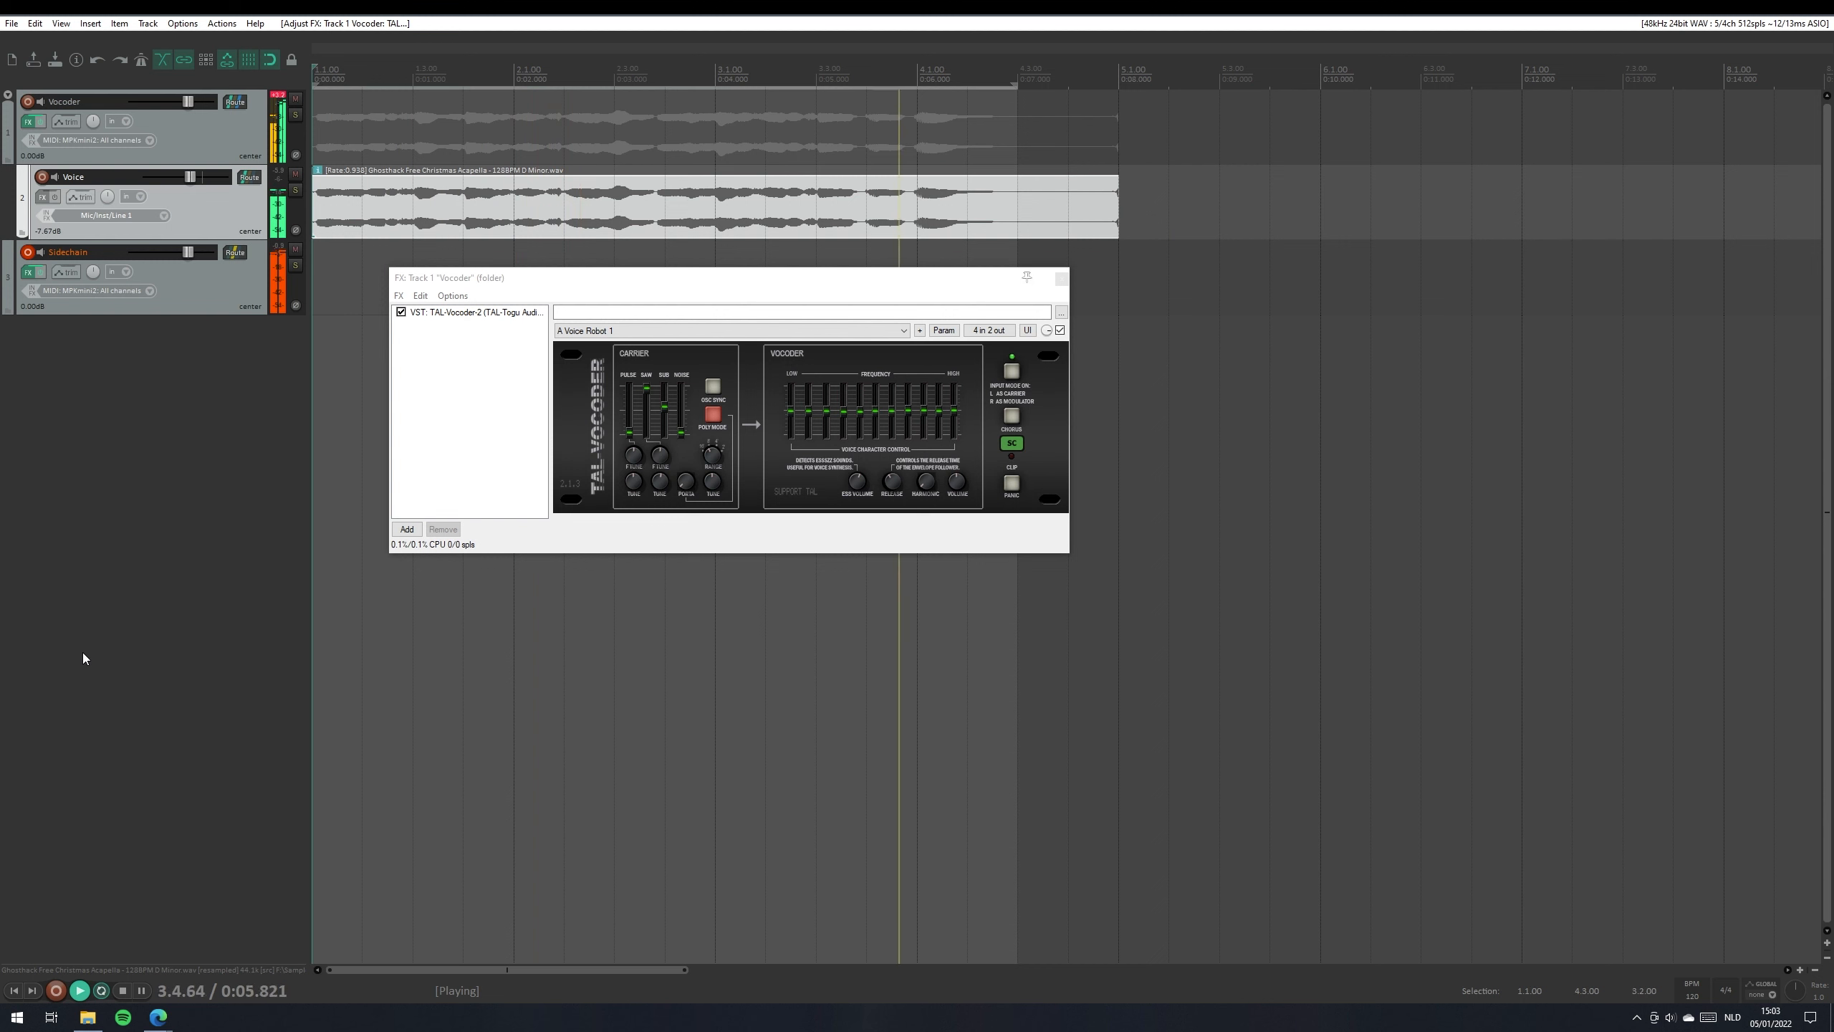
key("space")
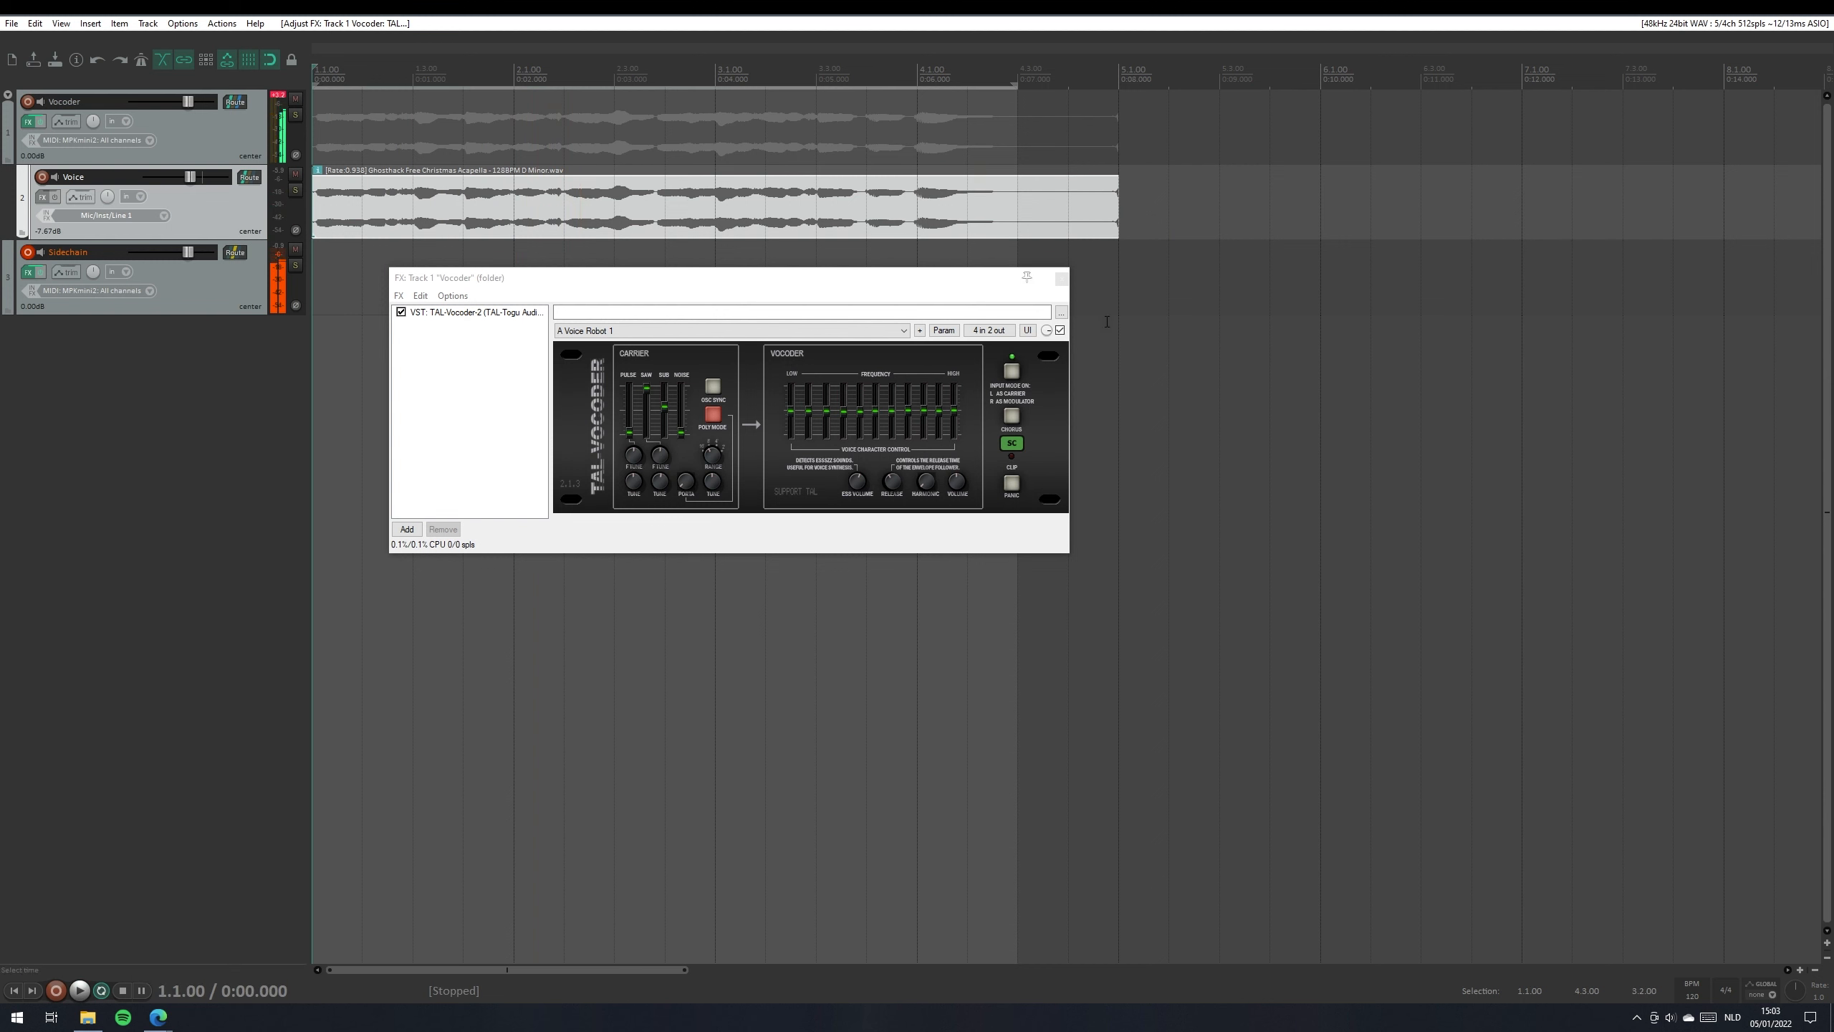
Readjust TAL-Vocoder-2's wet/dry mix and audition the resulting blend of dry voice and vocoder
left_click(1045, 331)
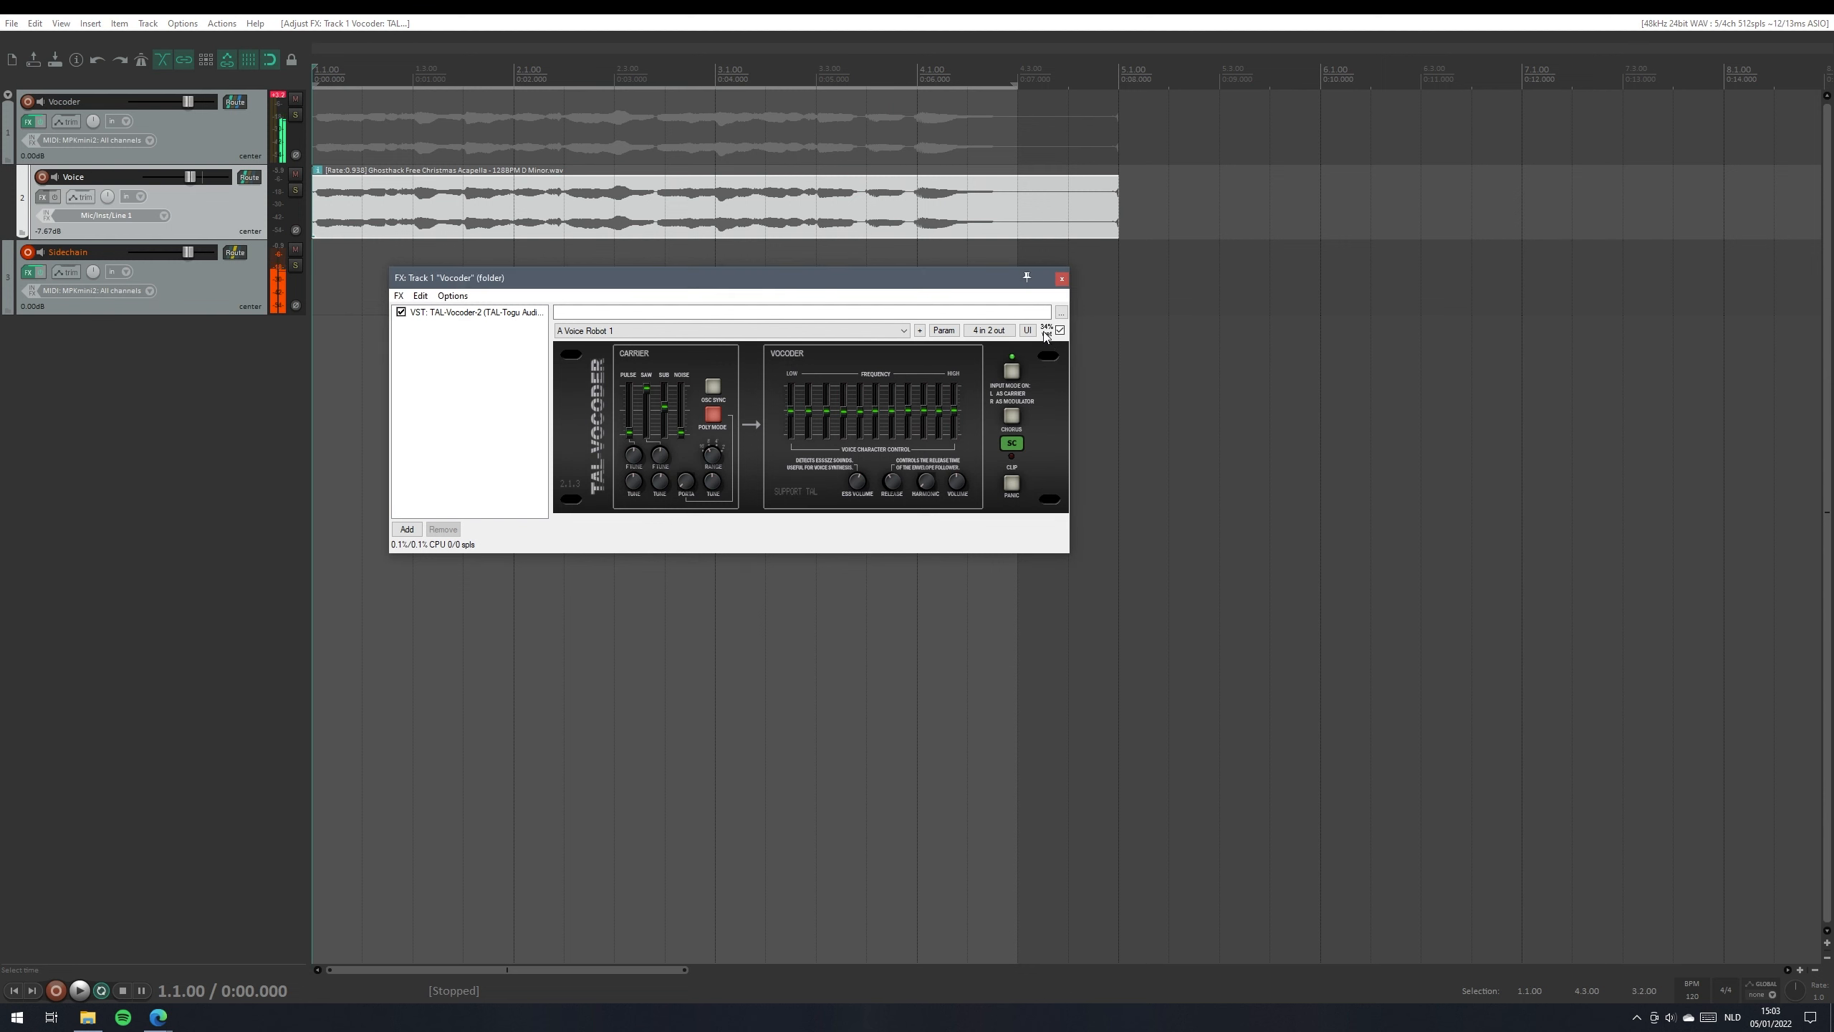
key("space")
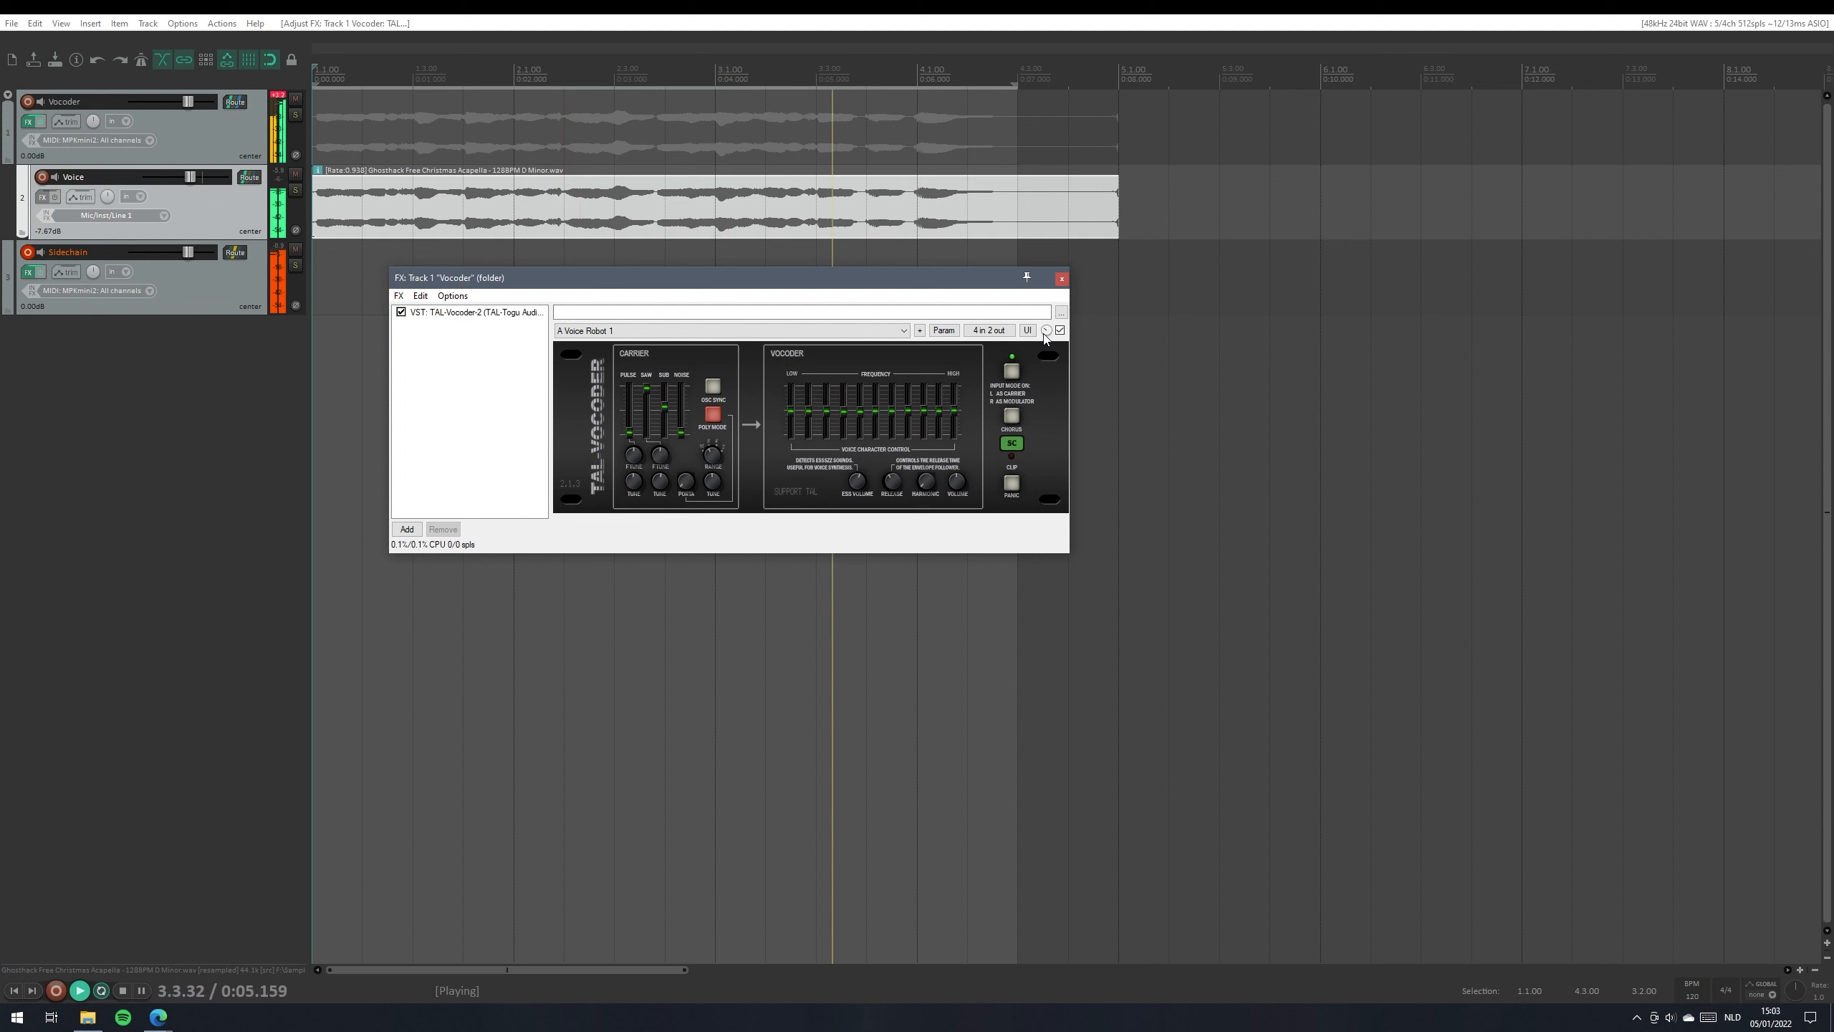
key("space")
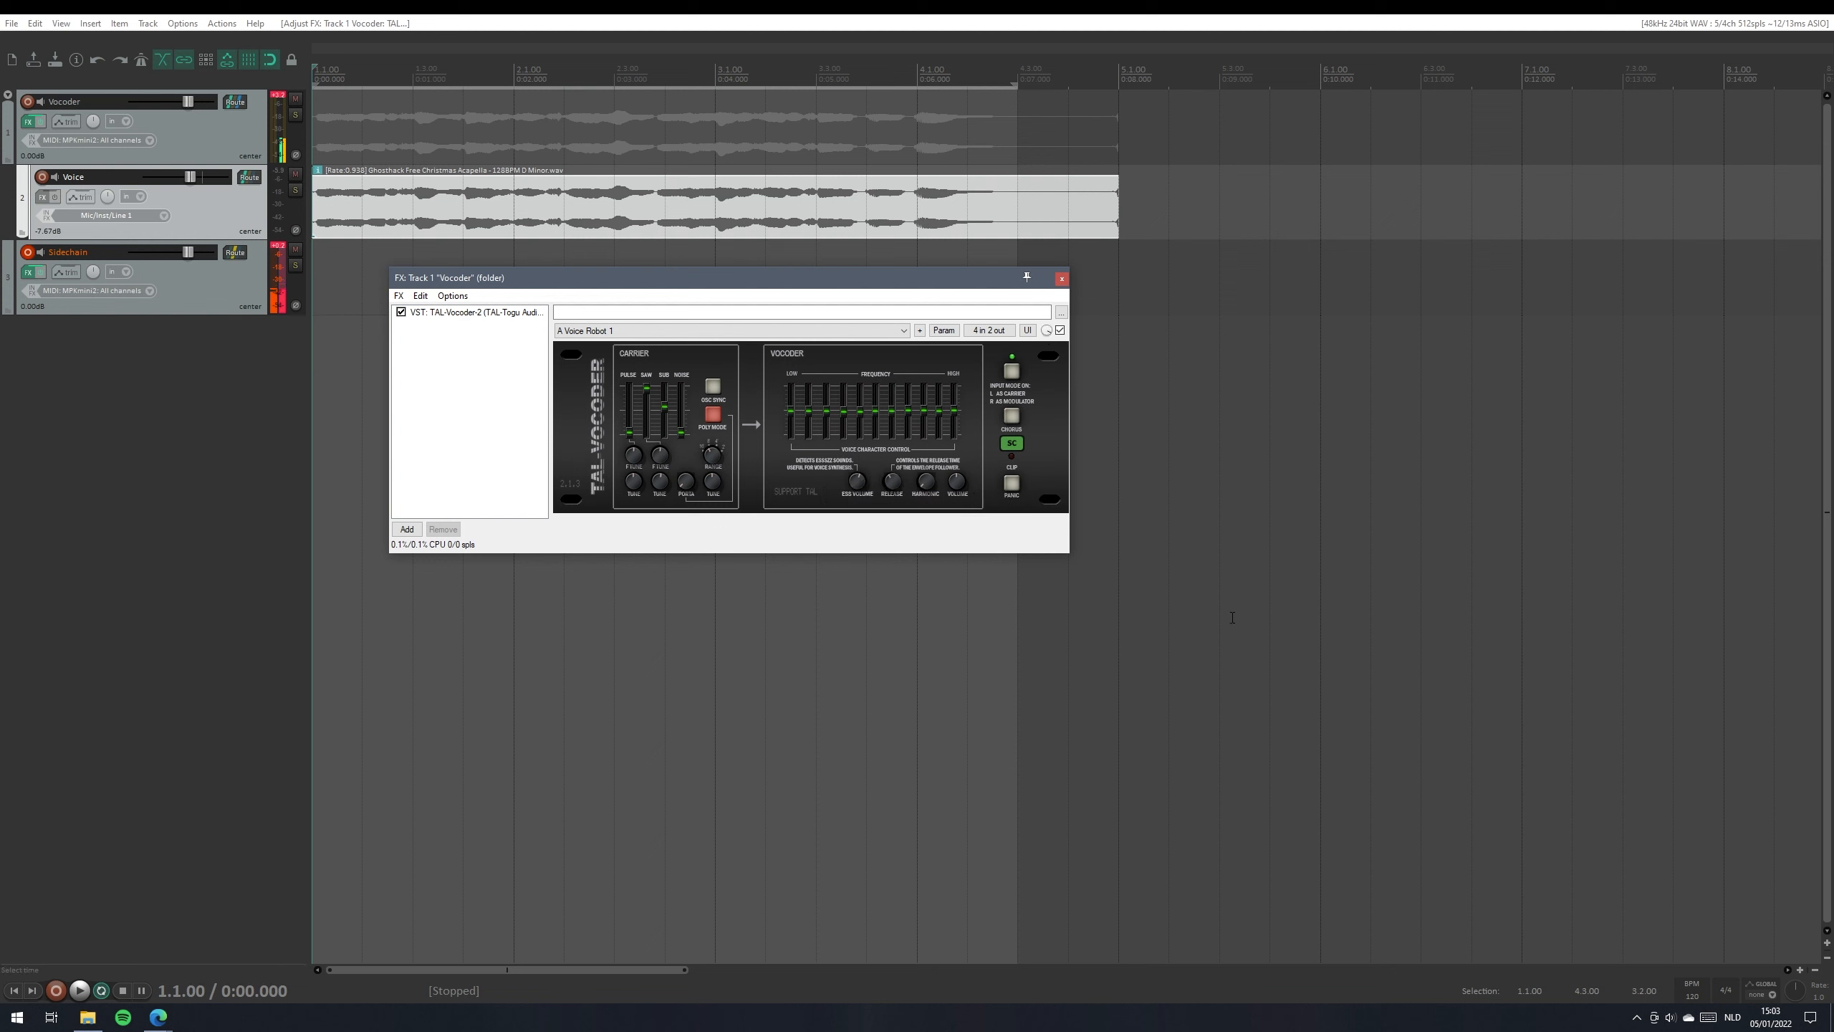
key("space")
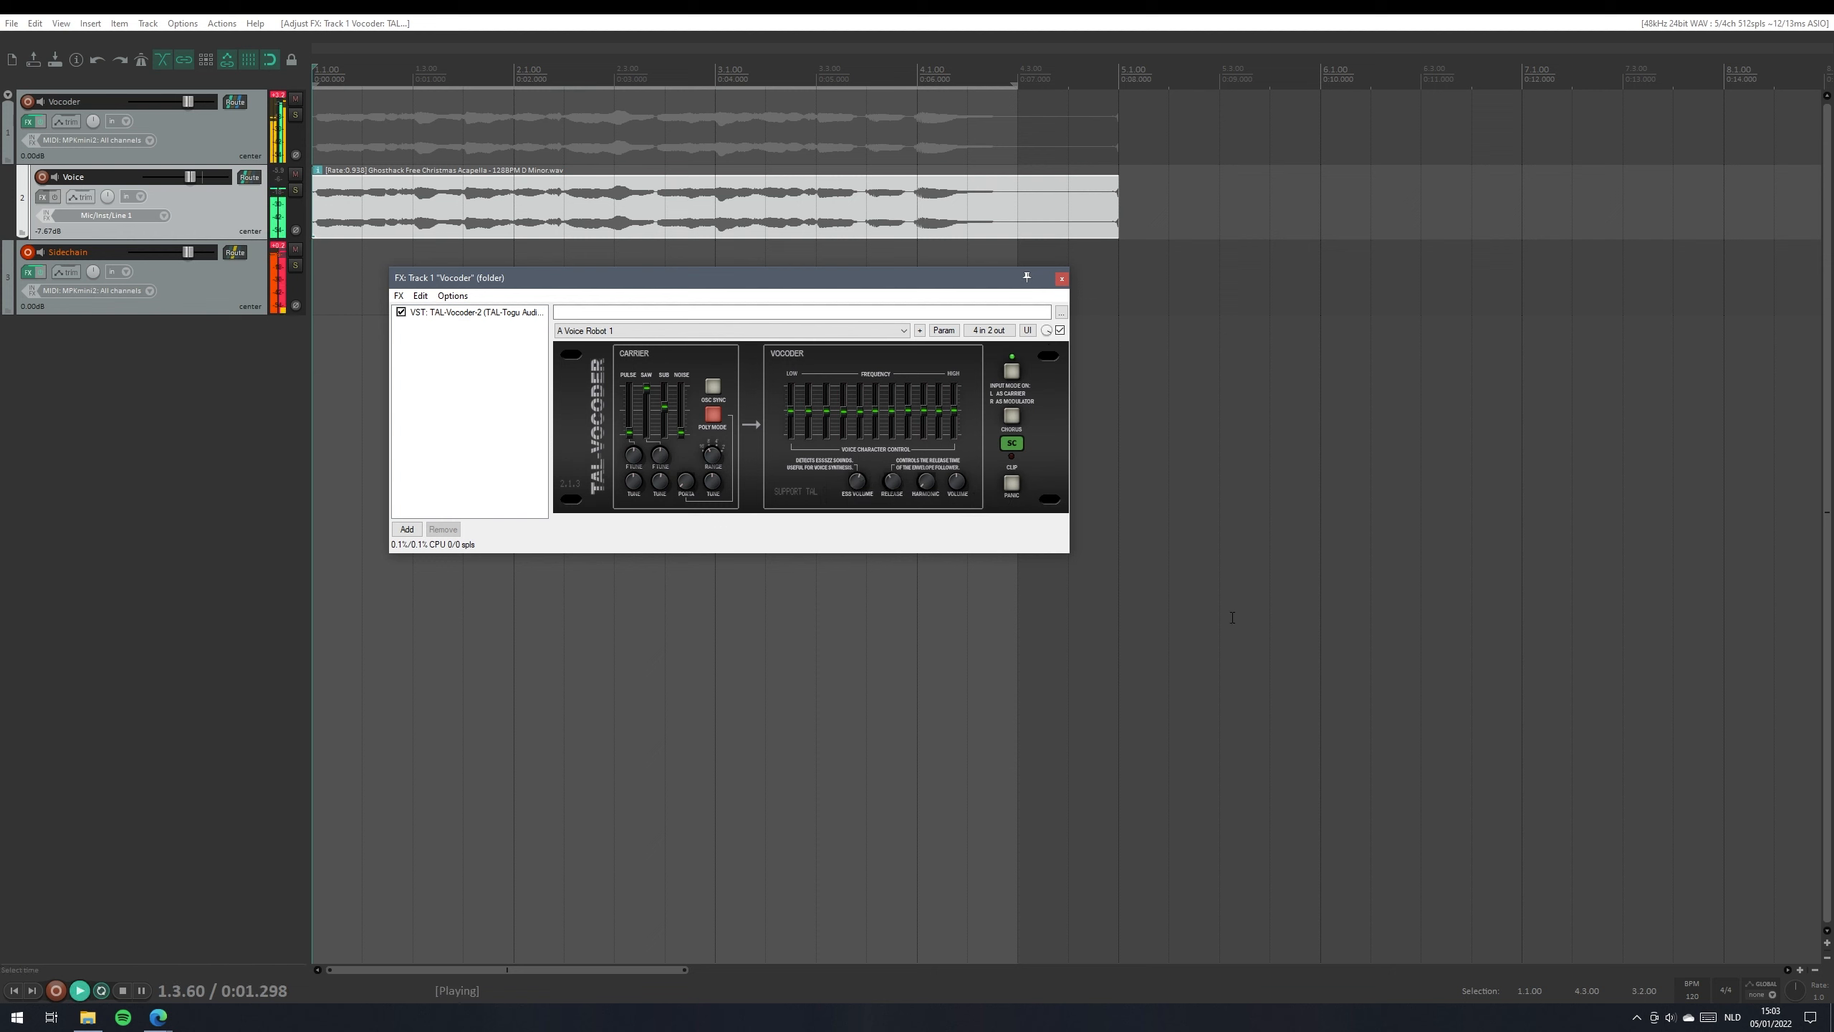